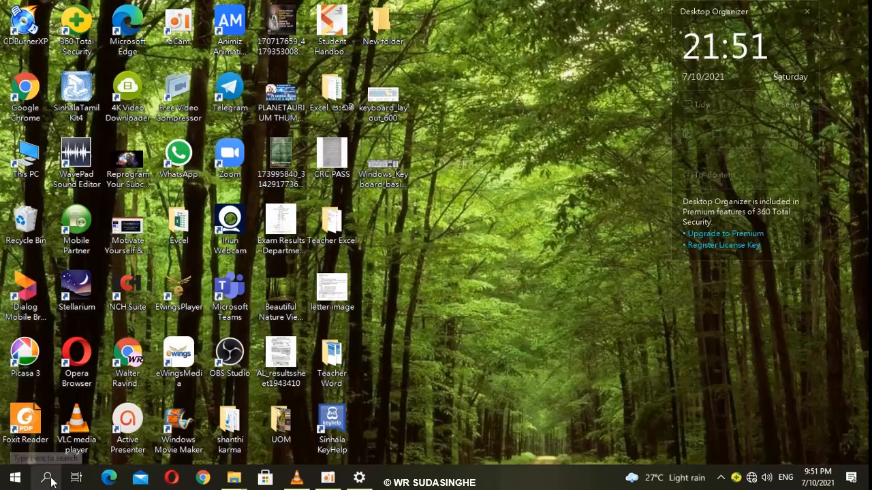
# Step: Find and launch Word 2013, dismiss the activation wizard, and create a blank document
pyautogui.click(47, 479)
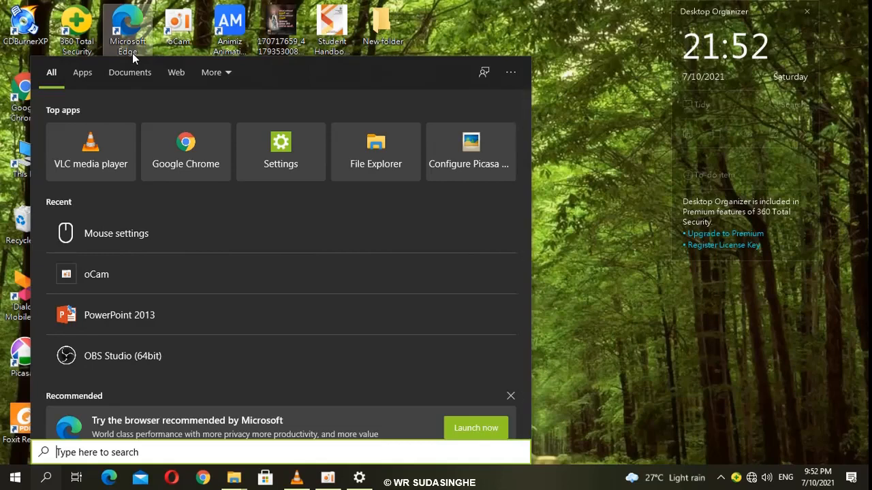
pyautogui.write('w')
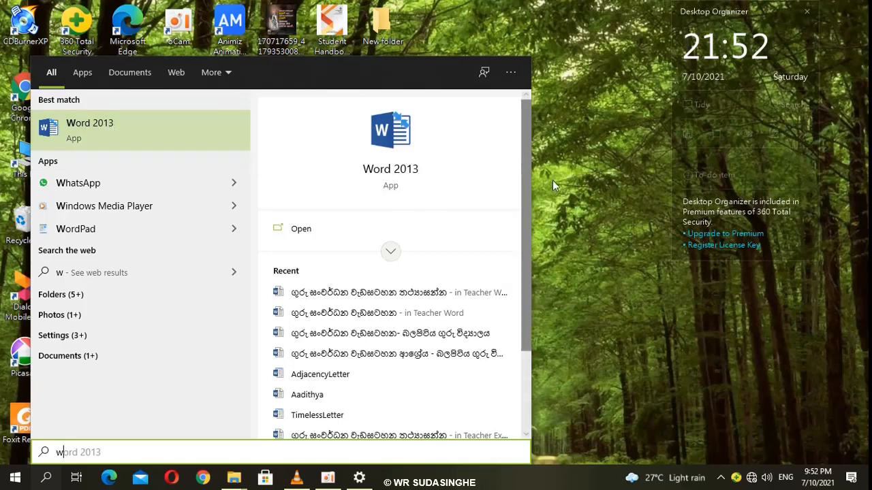
pyautogui.click(93, 136)
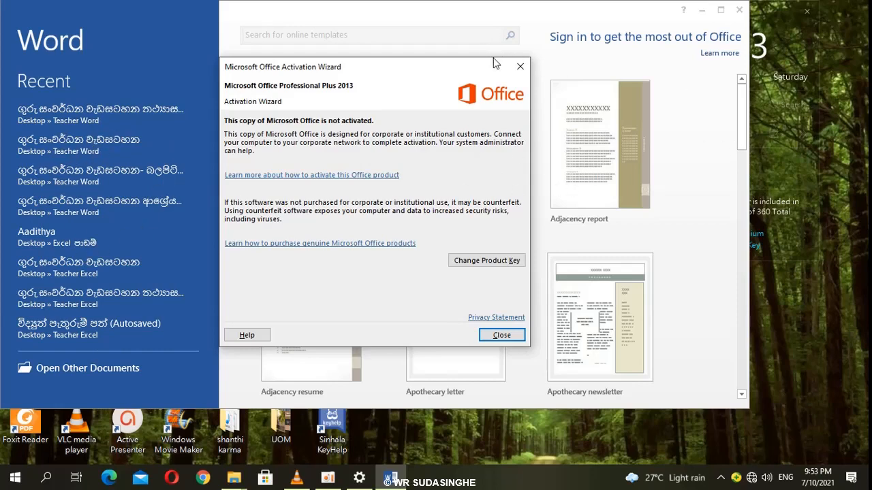
pyautogui.click(520, 67)
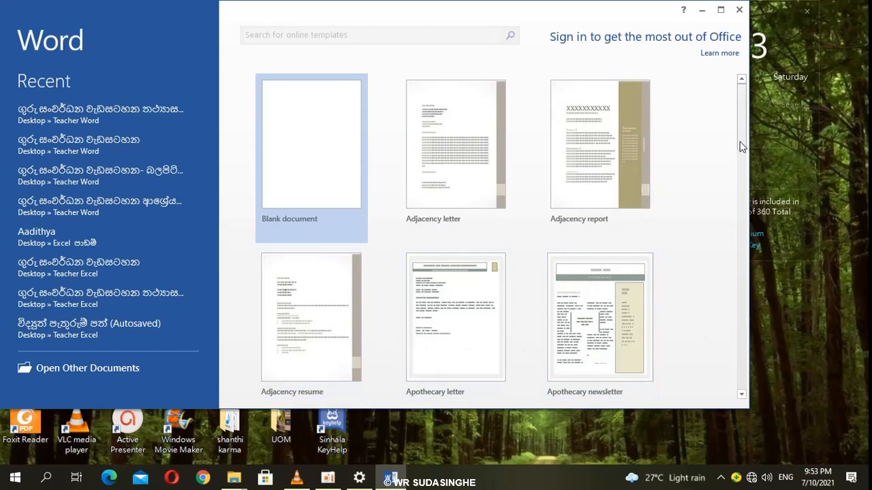
pyautogui.click(284, 150)
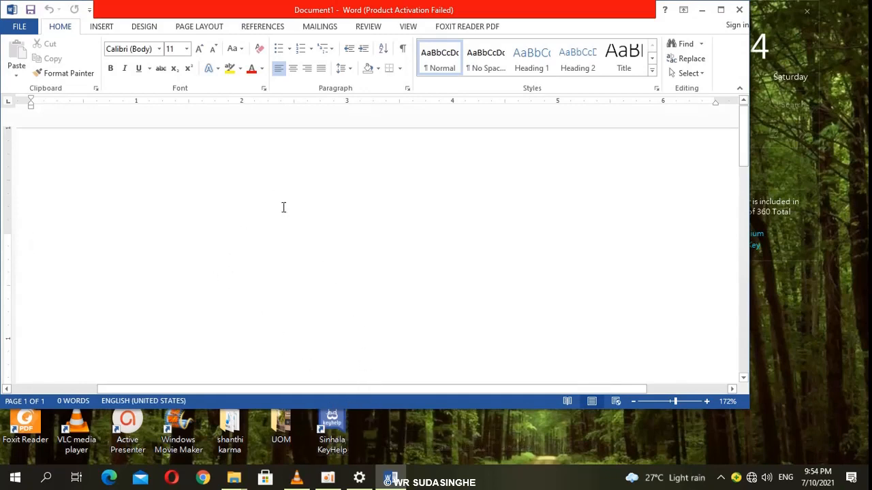
# Step: Maximize the document window, trying the restored size once in between
pyautogui.doubleClick(277, 13)
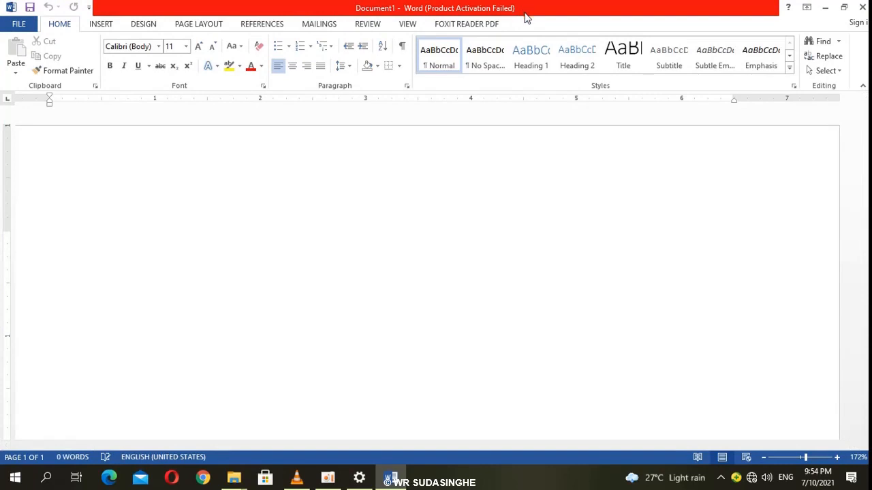
pyautogui.doubleClick(541, 12)
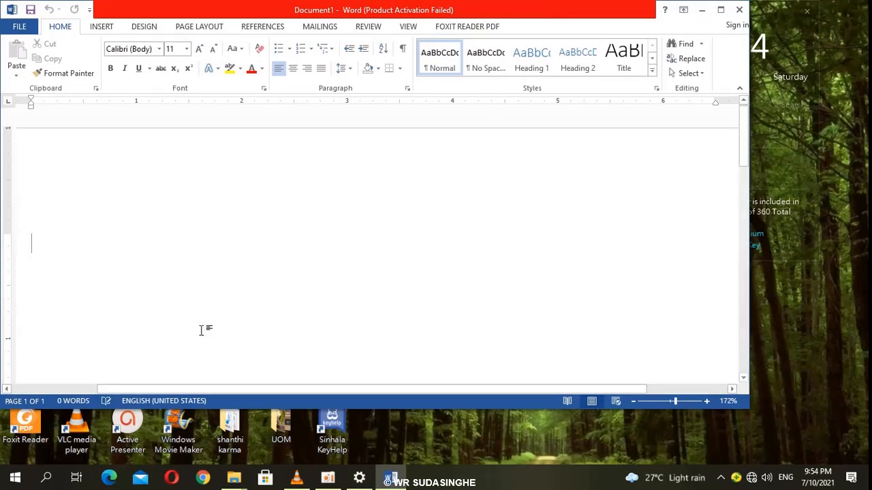
pyautogui.doubleClick(199, 15)
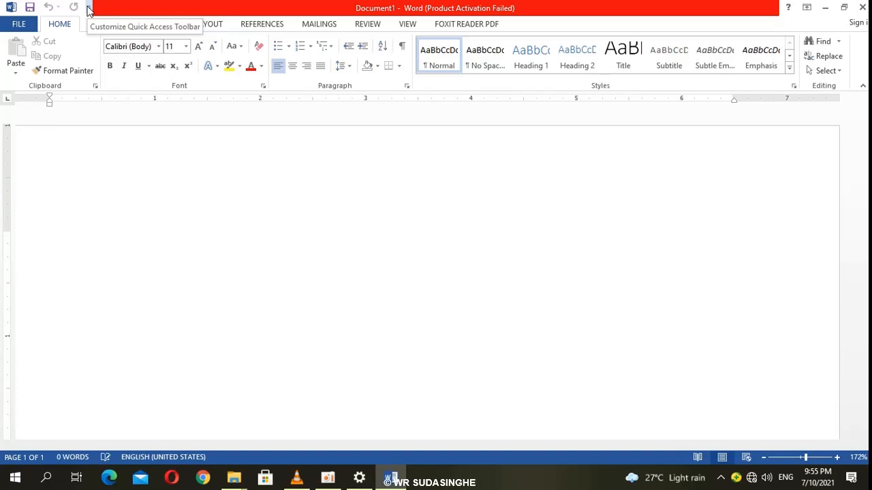
# Step: Add the New and Open commands to the Quick Access Toolbar and take New off again
pyautogui.click(88, 9)
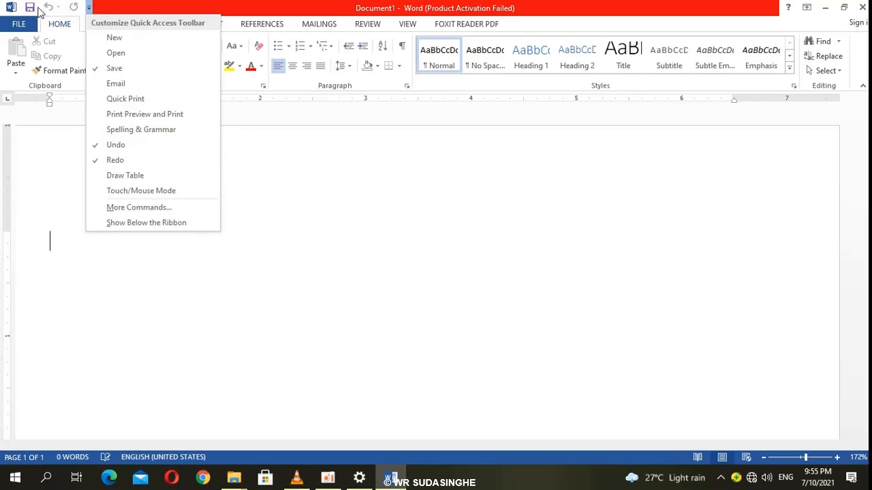
pyautogui.click(123, 38)
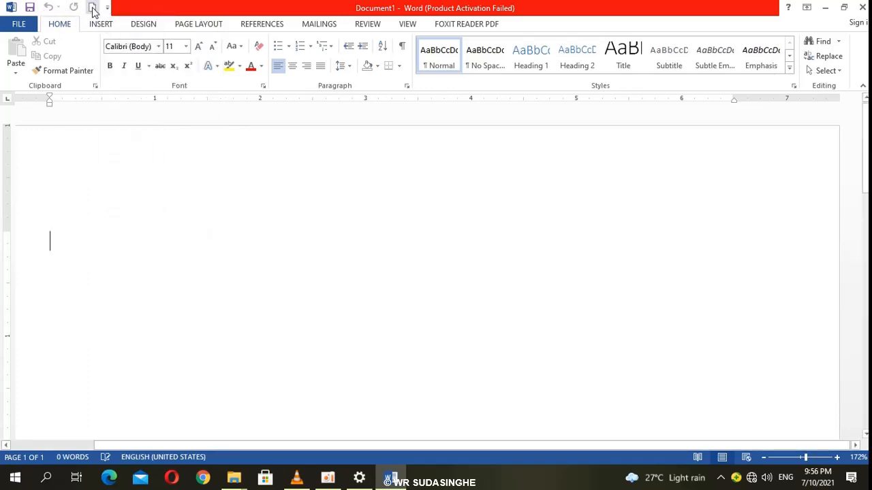
pyautogui.click(107, 8)
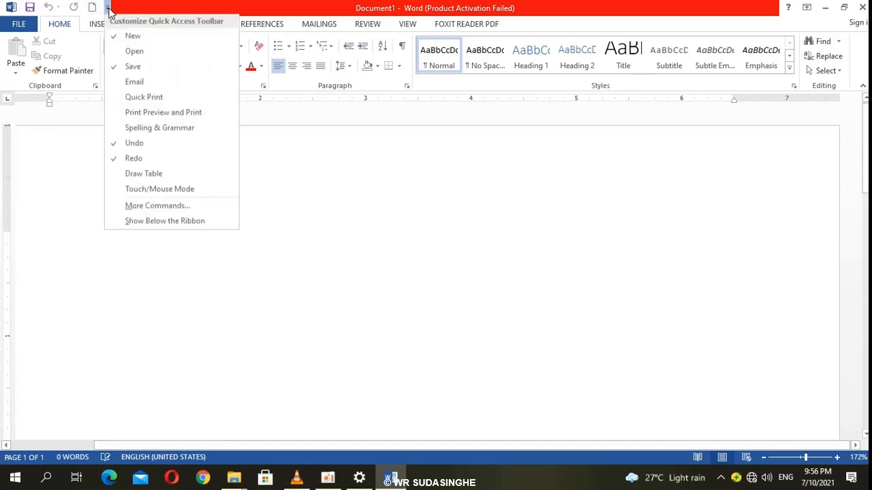
pyautogui.click(132, 54)
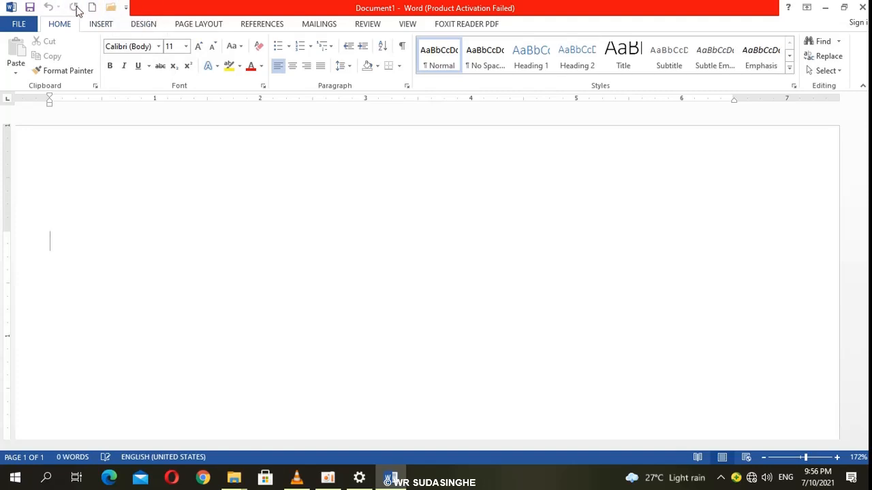
pyautogui.click(125, 8)
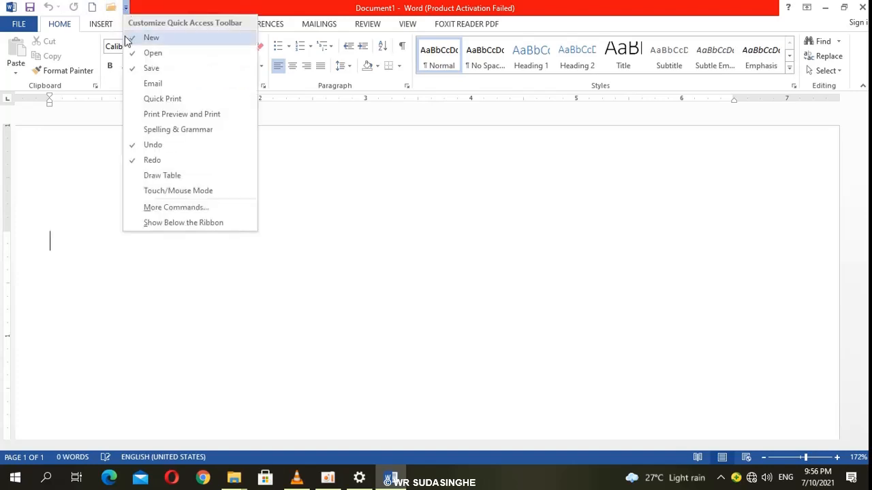
pyautogui.click(131, 40)
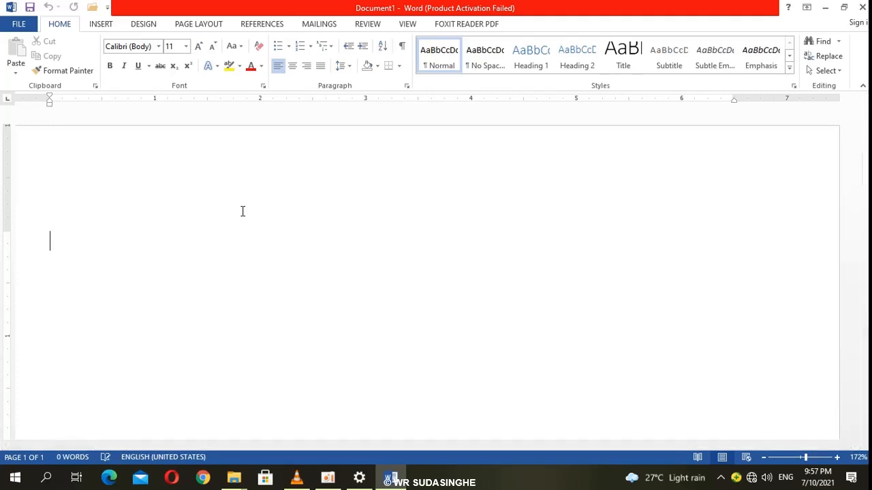
# Step: Enter a W at the start of the document and try zoom levels of 188%, 108% and 356%
pyautogui.write('W')
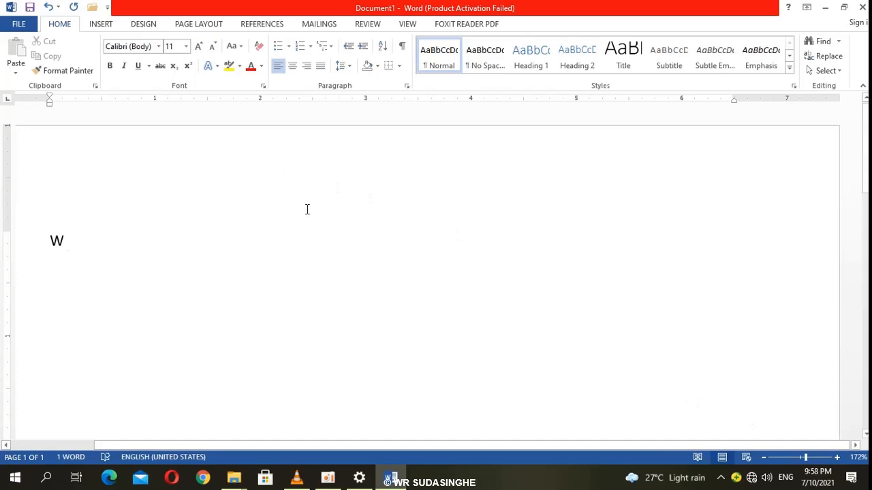
pyautogui.click(807, 459)
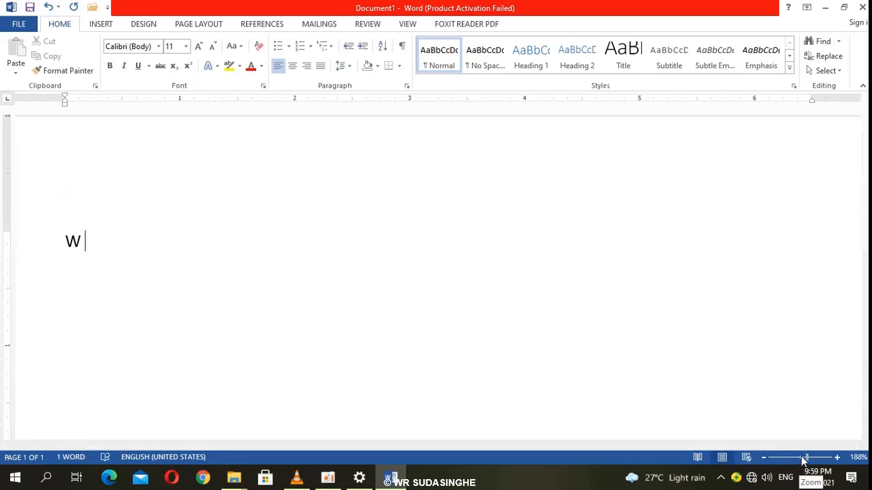
pyautogui.moveTo(805, 459); pyautogui.dragTo(801, 459)
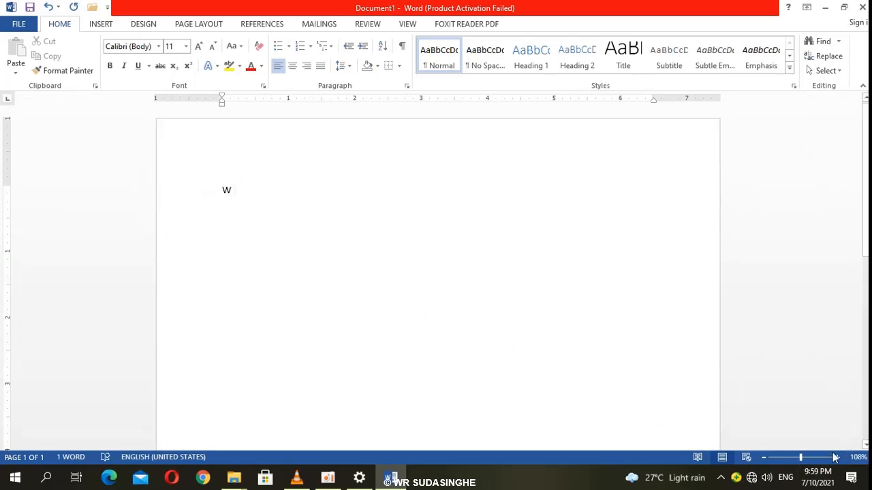
pyautogui.click(820, 458)
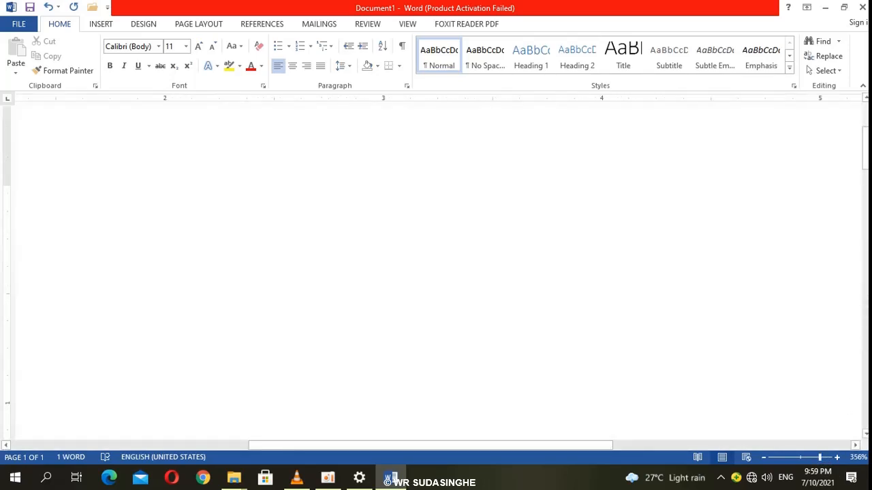
# Step: Return to the start of the page and bring the zoom to 100%, trying 212%, 48% and 77% first
pyautogui.click(866, 99)
pyautogui.click(866, 99)
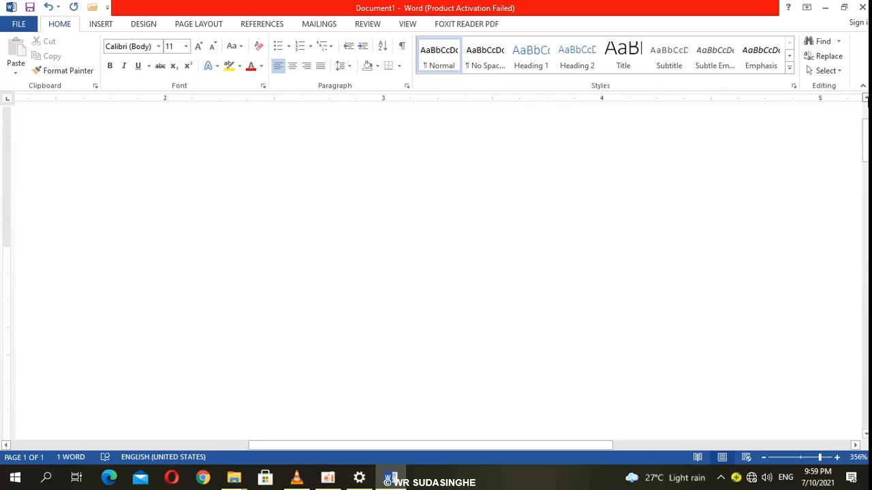
pyautogui.click(867, 99)
pyautogui.click(866, 99)
pyautogui.click(866, 99)
pyautogui.moveTo(864, 143); pyautogui.dragTo(863, 128)
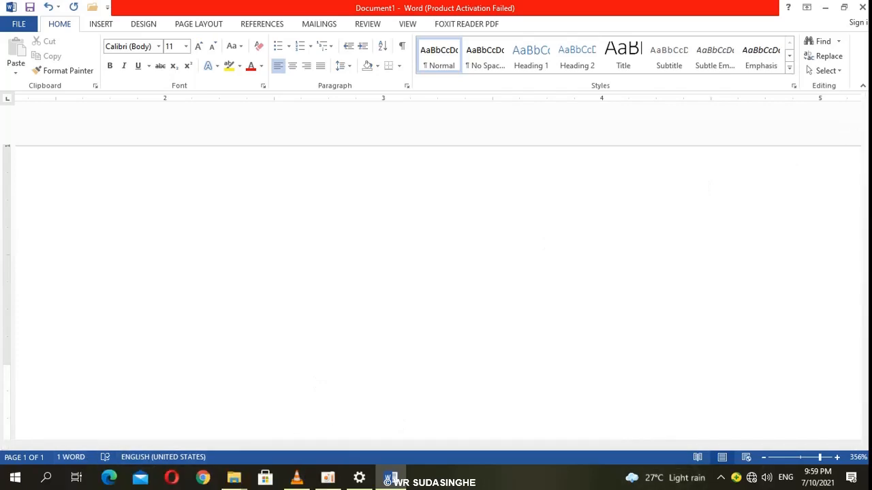
pyautogui.click(810, 459)
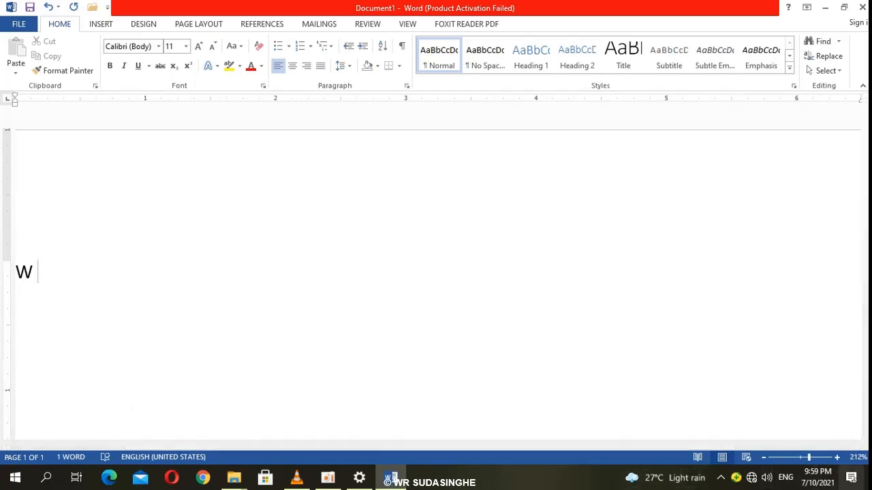
pyautogui.click(784, 459)
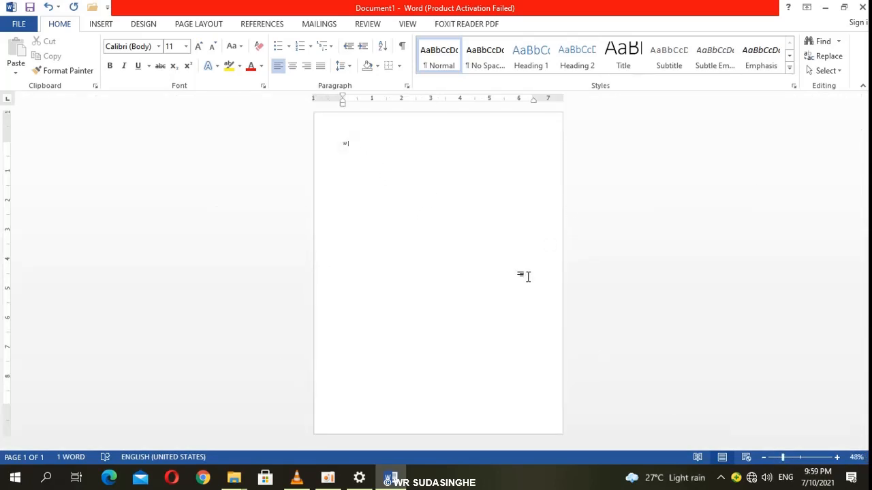
pyautogui.click(793, 459)
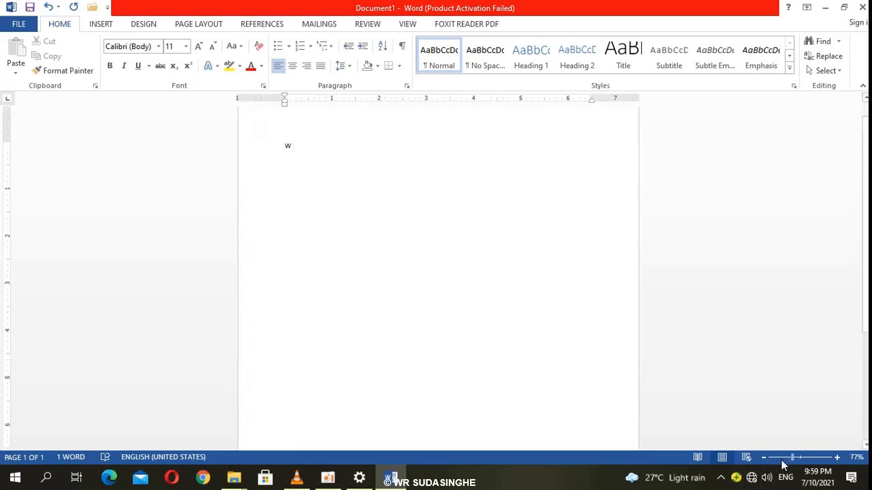
pyautogui.click(801, 458)
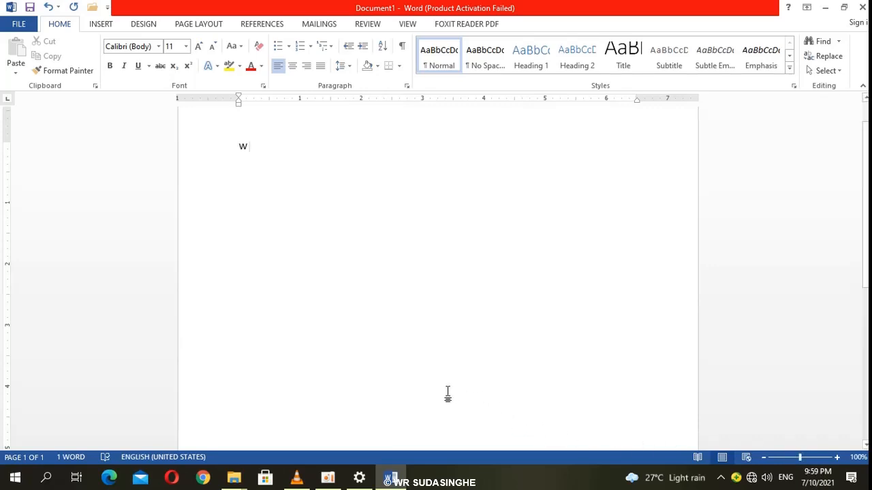
# Step: Delete the W from the first line of the document
pyautogui.doubleClick(246, 145)
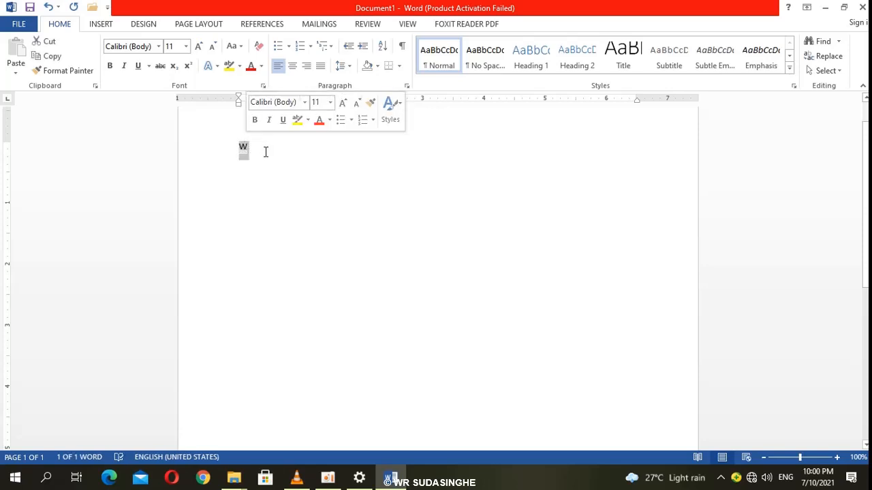
pyautogui.keyDown('shift'); pyautogui.click(452, 159); pyautogui.keyUp('shift')
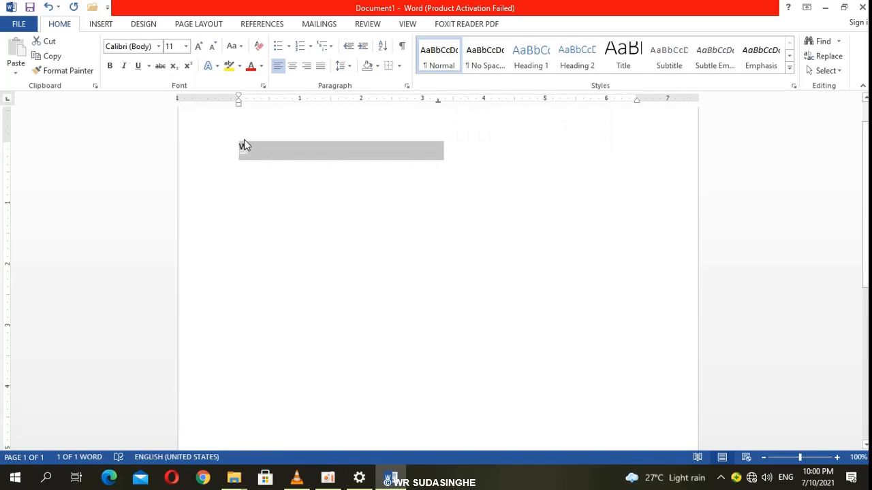
pyautogui.press('BackSpace')
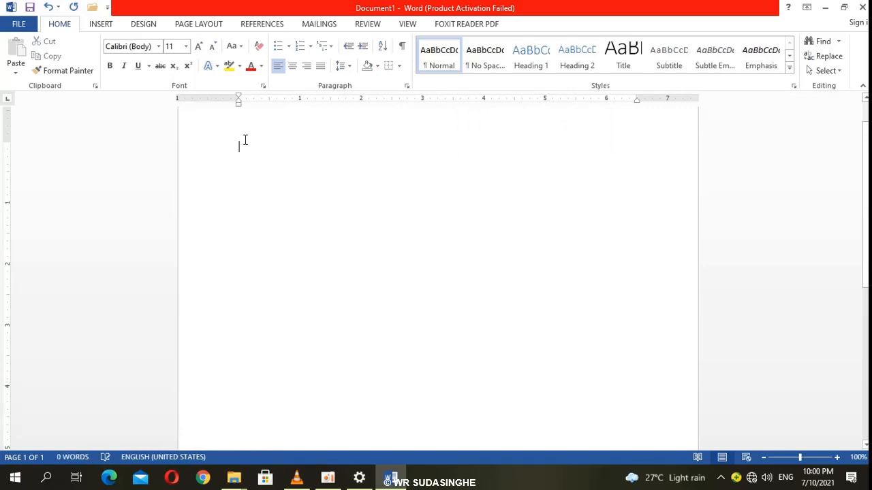
# Step: Set the font size to 12 and write "Typing" and "Formatting" on separate lines, ending with a new line
pyautogui.click(185, 46)
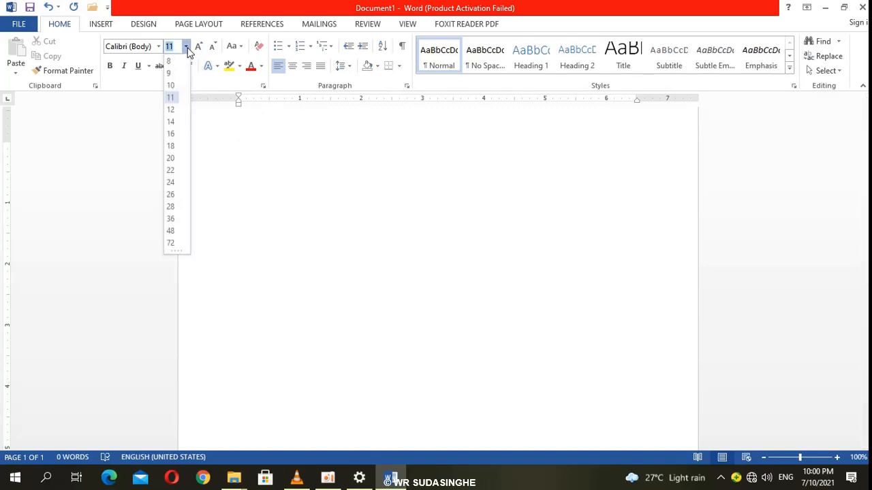
pyautogui.click(171, 110)
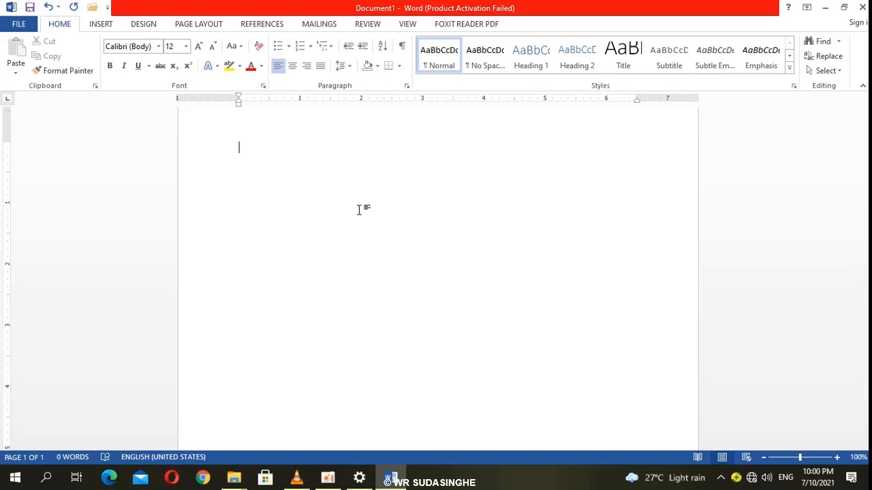
pyautogui.write('T')
pyautogui.write('yp')
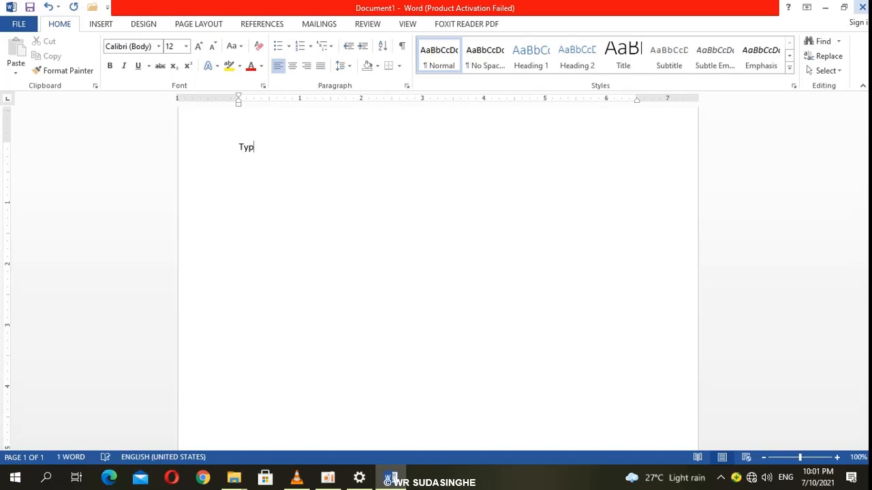
pyautogui.write('i')
pyautogui.write('n')
pyautogui.write('g ')
pyautogui.write('Form')
pyautogui.write('a')
pyautogui.write('ttin')
pyautogui.write('g')
pyautogui.press('Return')
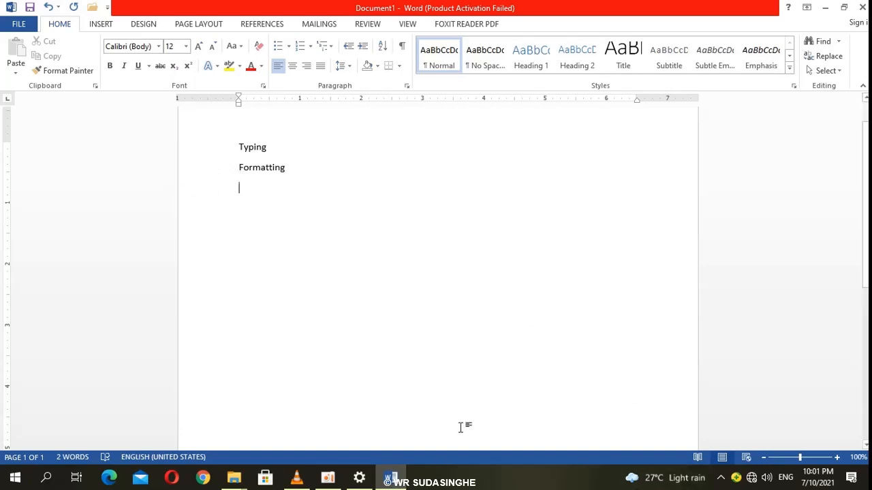
# Step: Try zoom levels of 276%, 86% and 212% and return to the start of the page
pyautogui.click(815, 459)
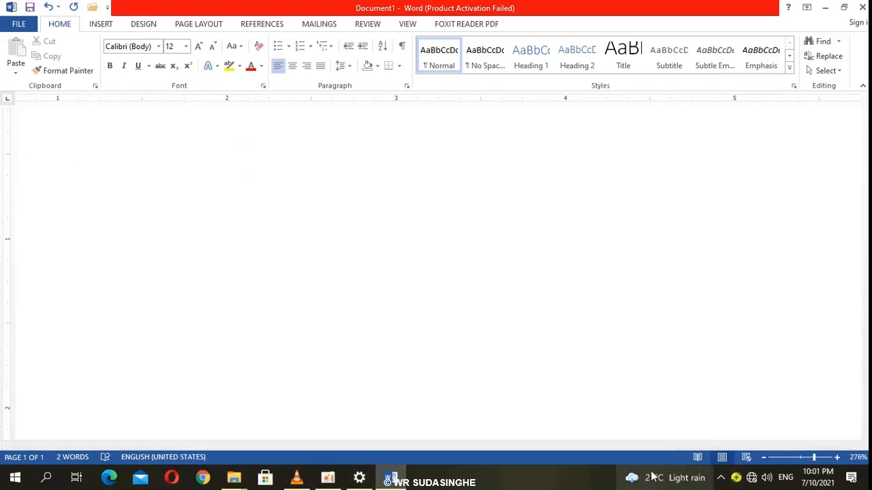
pyautogui.click(796, 463)
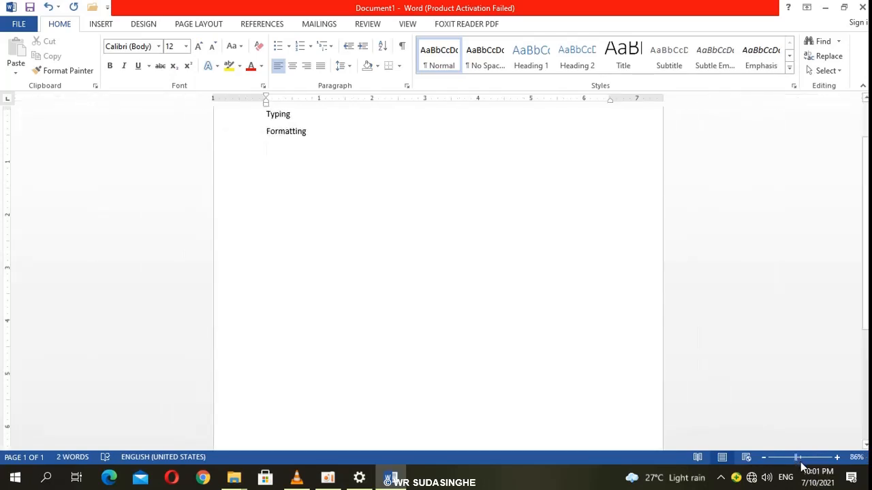
pyautogui.click(808, 461)
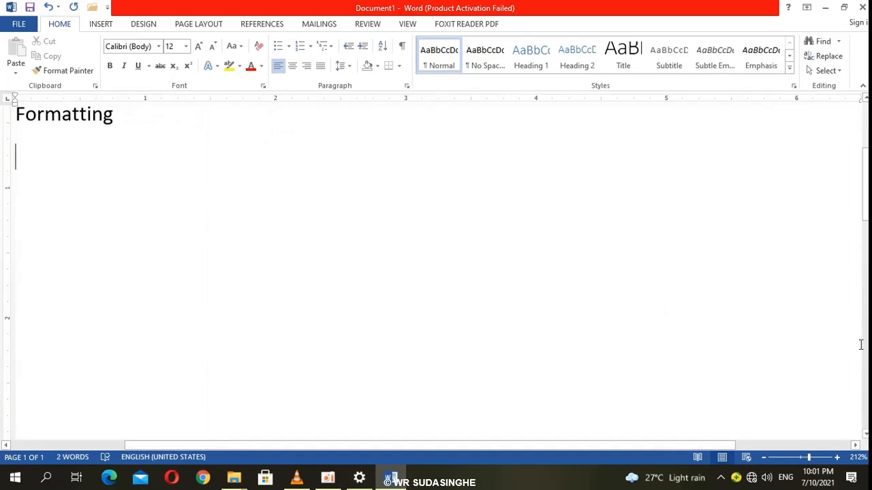
pyautogui.moveTo(866, 214); pyautogui.dragTo(862, 178)
pyautogui.doubleClick(858, 168)
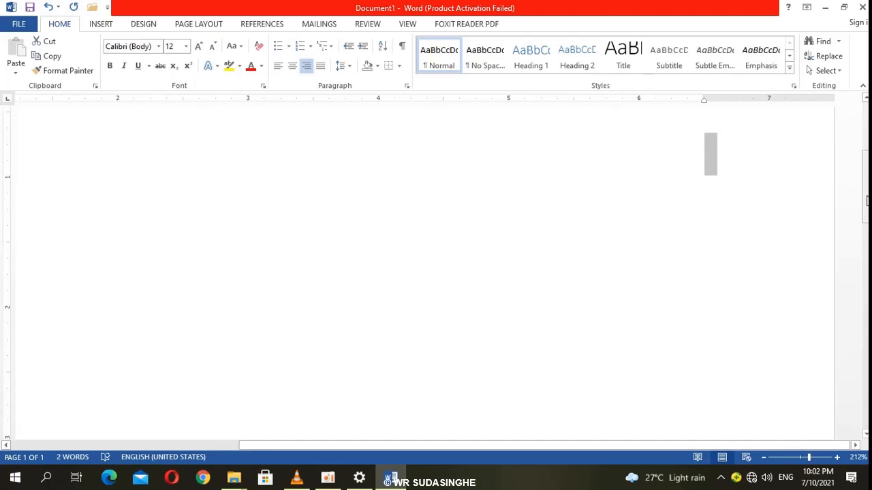
pyautogui.click(747, 222)
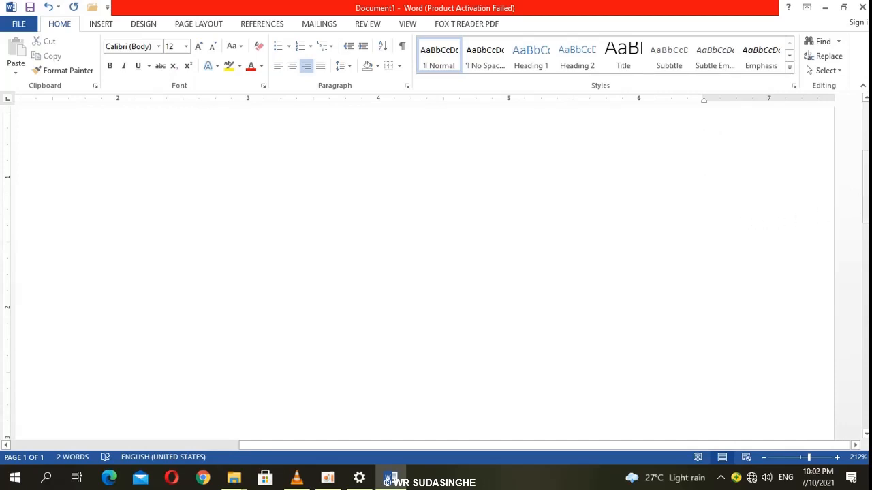
pyautogui.moveTo(868, 168); pyautogui.dragTo(855, 135)
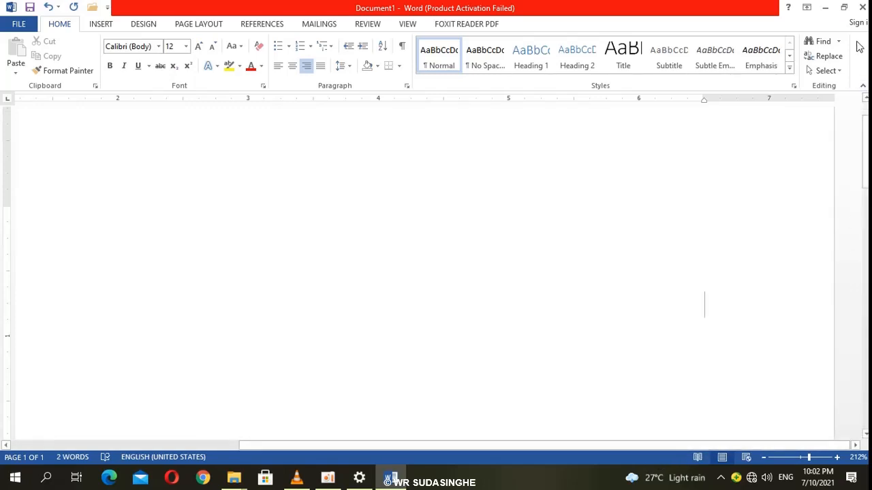
# Step: Shrink the document window from full screen to its smaller size and set the zoom to 116%
pyautogui.click(842, 9)
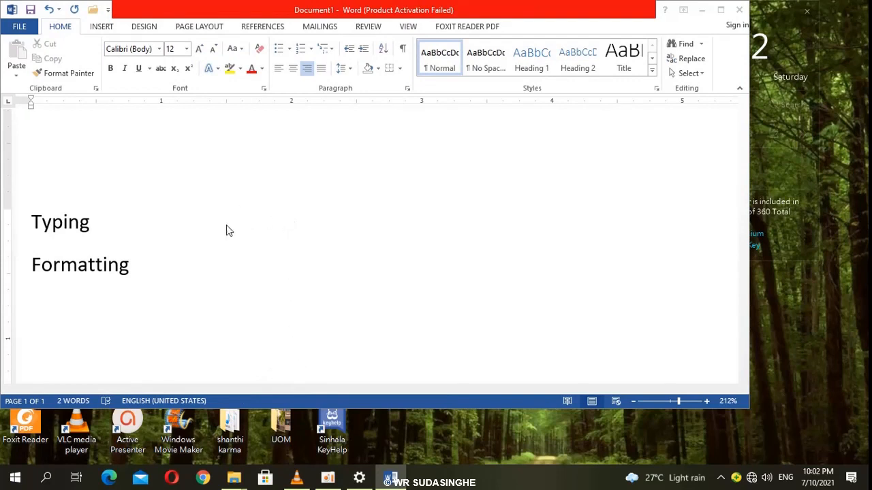
pyautogui.click(672, 407)
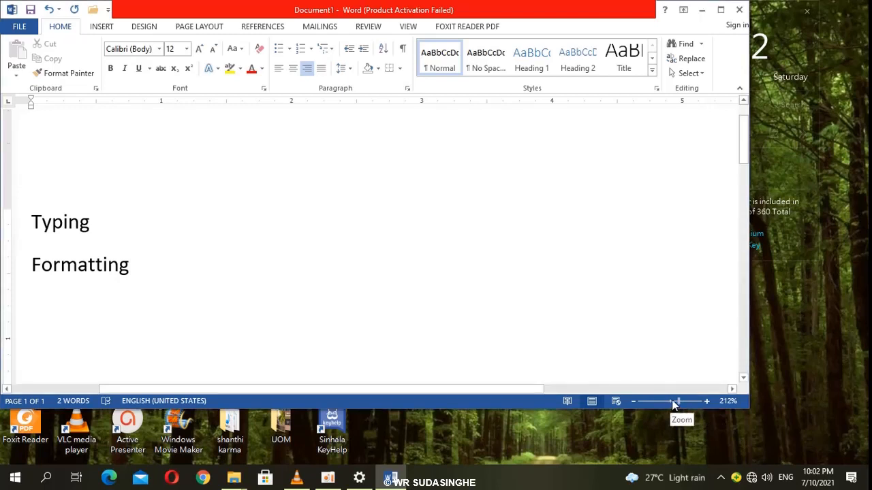
pyautogui.moveTo(671, 401); pyautogui.dragTo(670, 403)
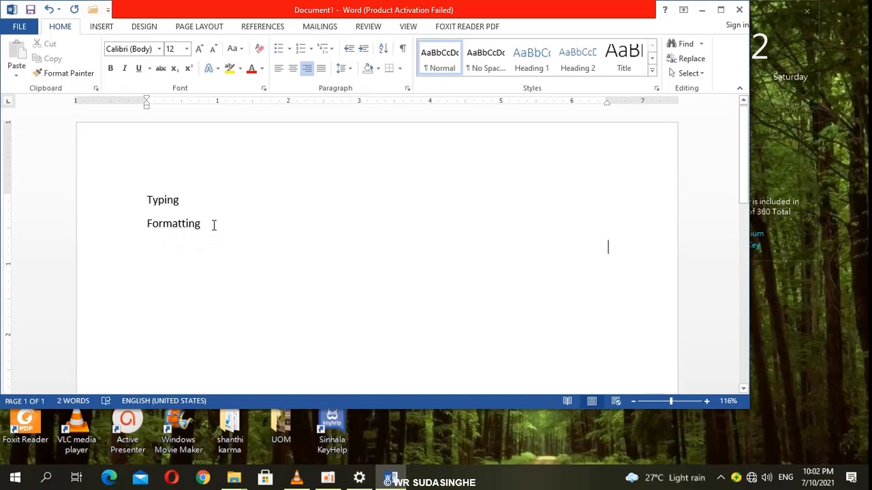
# Step: On the empty line below "Formatting", set the font size to 14 and write "Typing" and "Formatting" on separate lines, ending with a new line
pyautogui.click(259, 225)
pyautogui.press('Return')
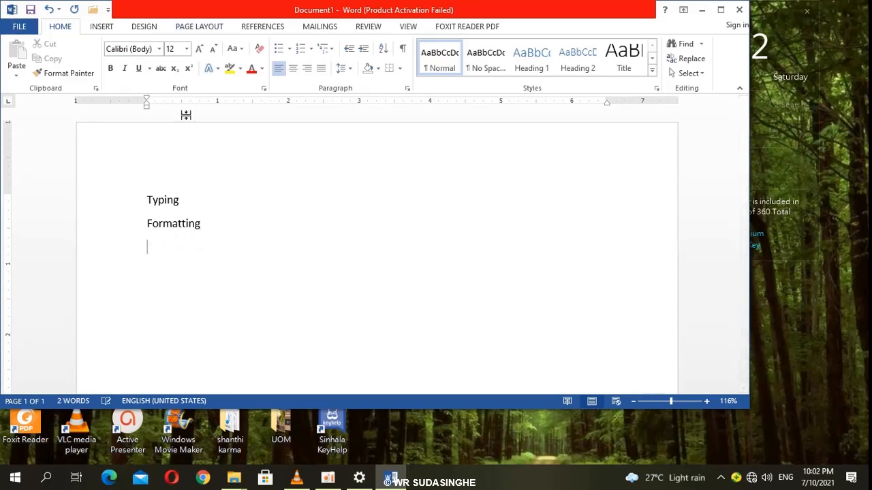
pyautogui.click(186, 49)
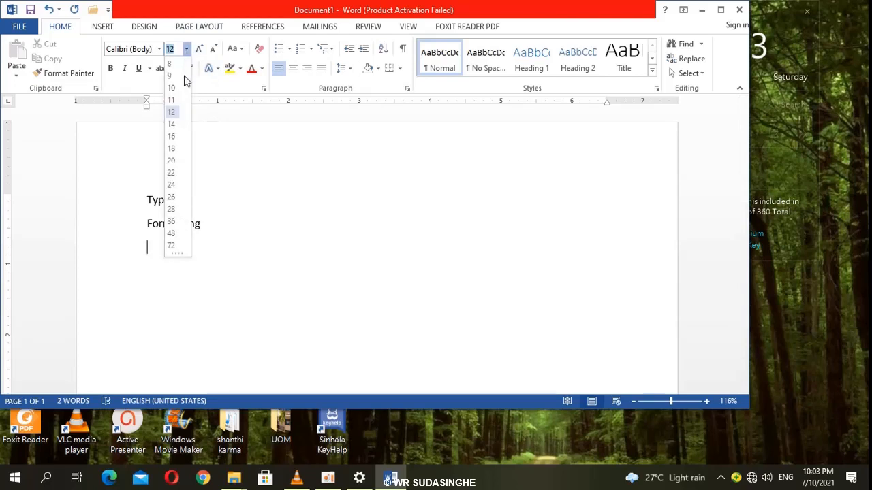
pyautogui.tripleClick(173, 200)
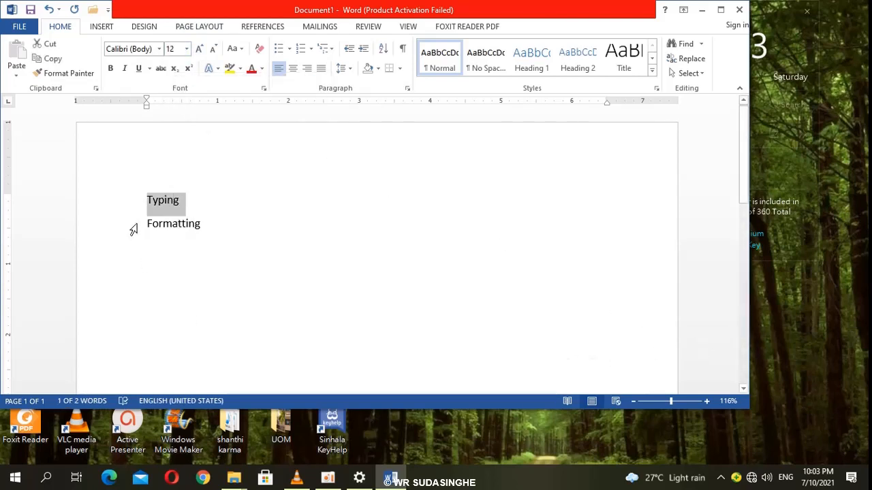
pyautogui.click(151, 249)
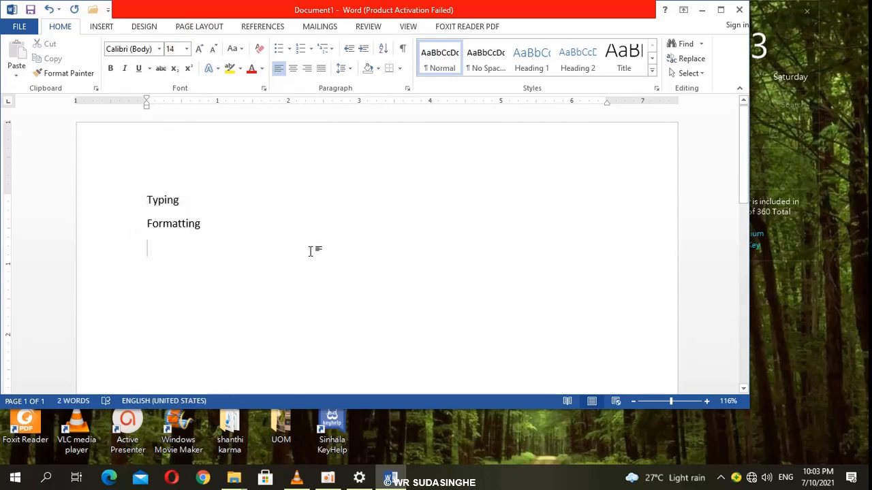
pyautogui.write('t')
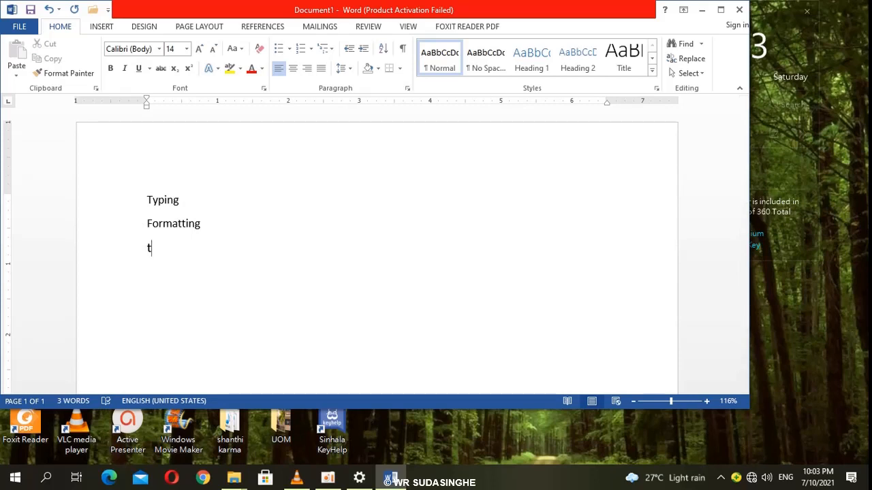
pyautogui.write('ypi')
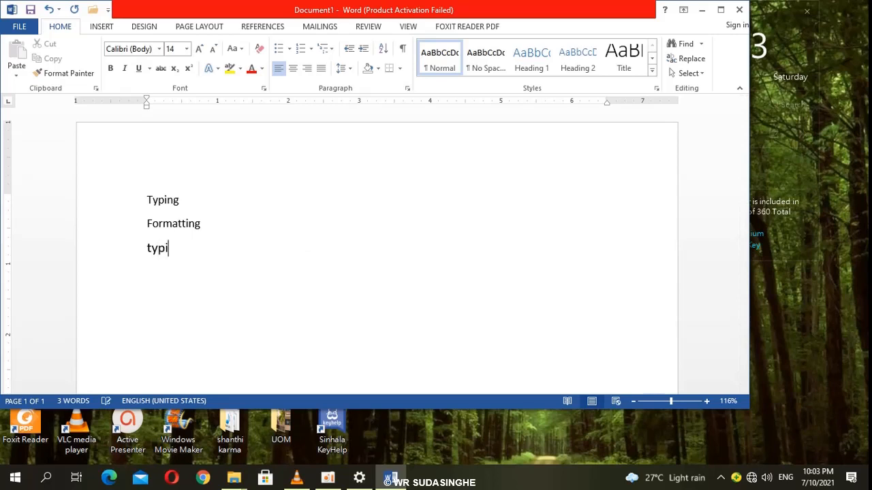
pyautogui.write('ng')
pyautogui.press('Return')
pyautogui.write('formatti')
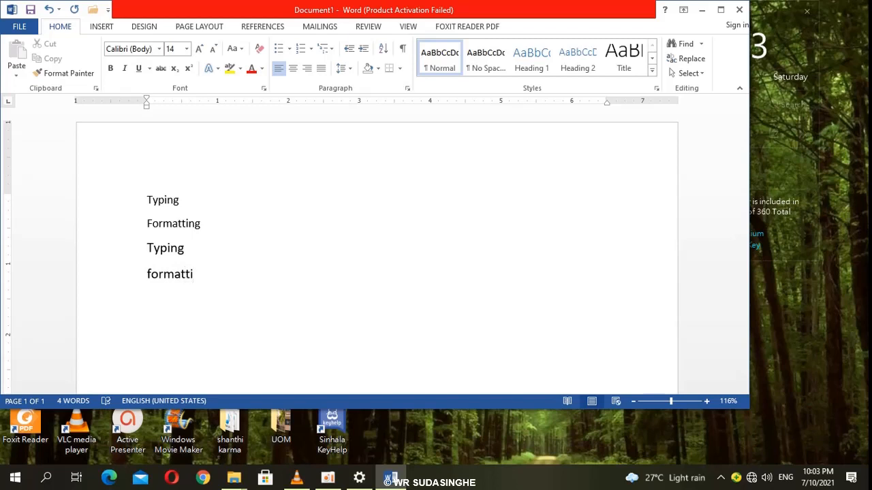
pyautogui.write('n')
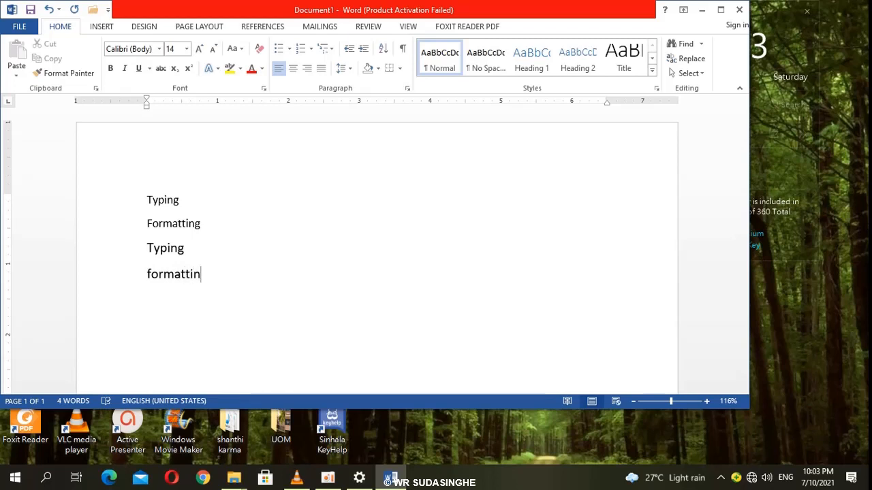
pyautogui.write('g')
pyautogui.press('Return')
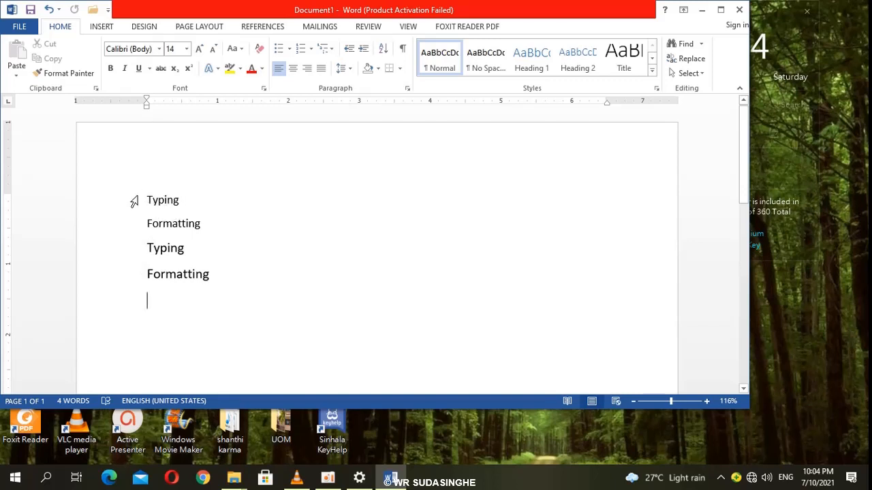
# Step: Select the first "Typing" line, view its paragraph settings without changing them, and set its font size to 11
pyautogui.tripleClick(167, 200)
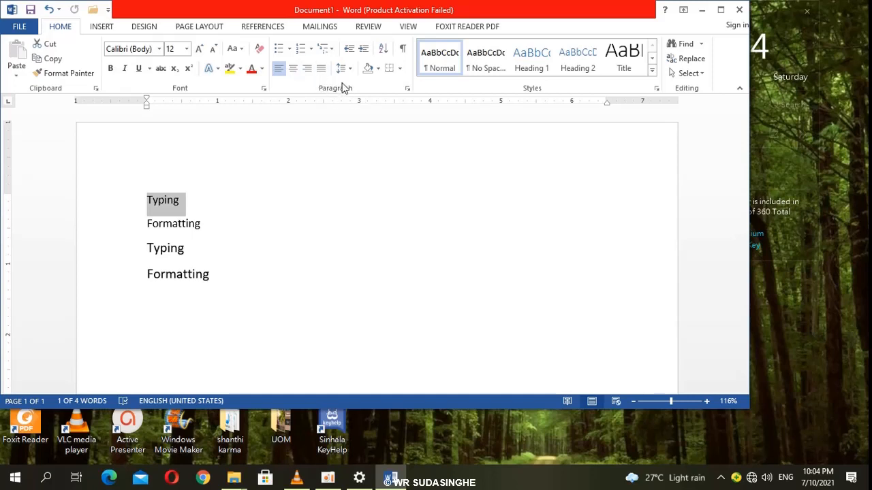
pyautogui.click(408, 93)
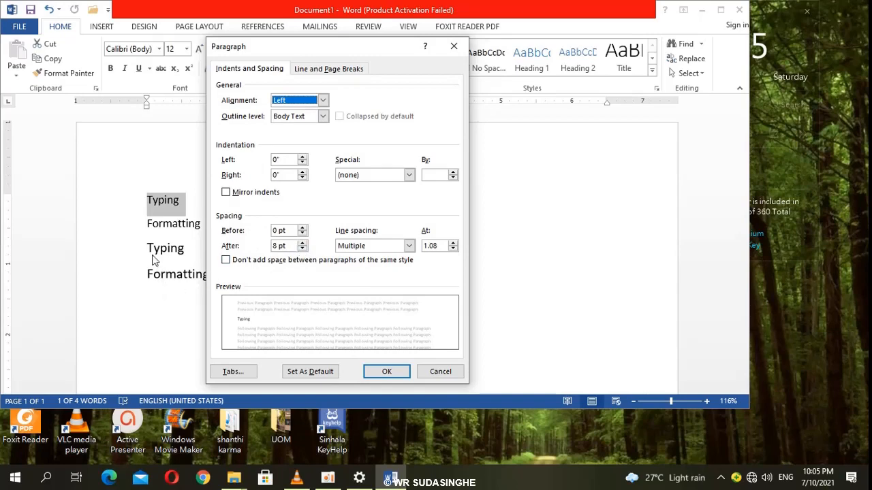
pyautogui.click(453, 45)
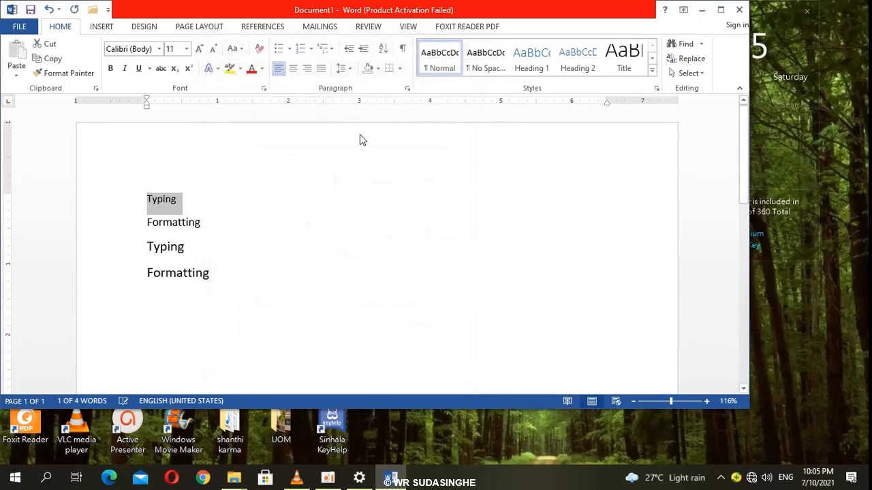
pyautogui.doubleClick(164, 226)
pyautogui.click(152, 257)
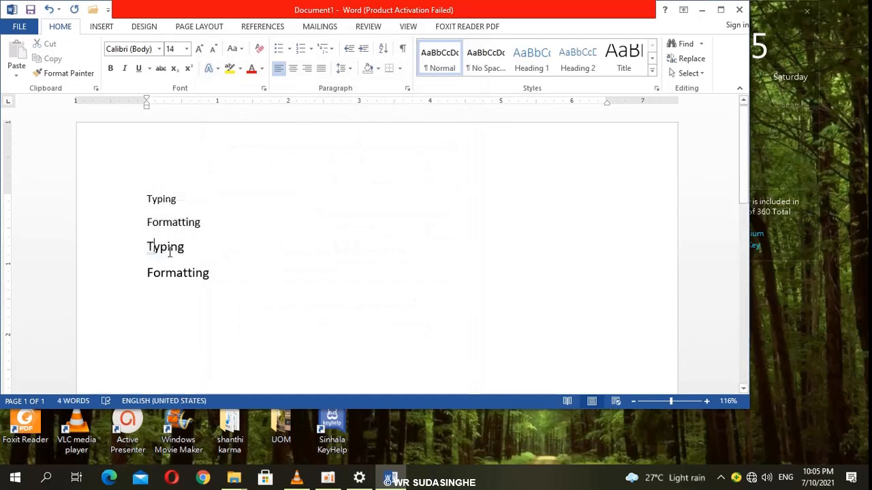
# Step: Set the spacing after the first "Typing" line to 0 pt and place the cursor on the empty last line
pyautogui.doubleClick(156, 199)
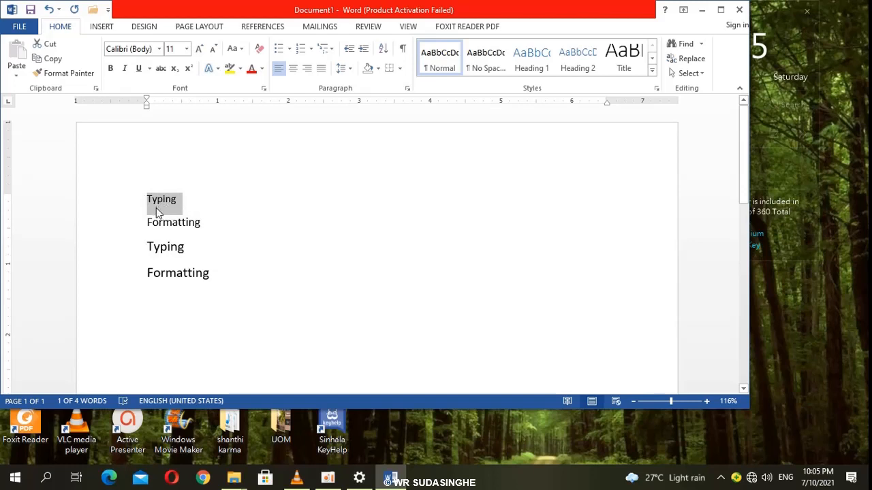
pyautogui.click(409, 90)
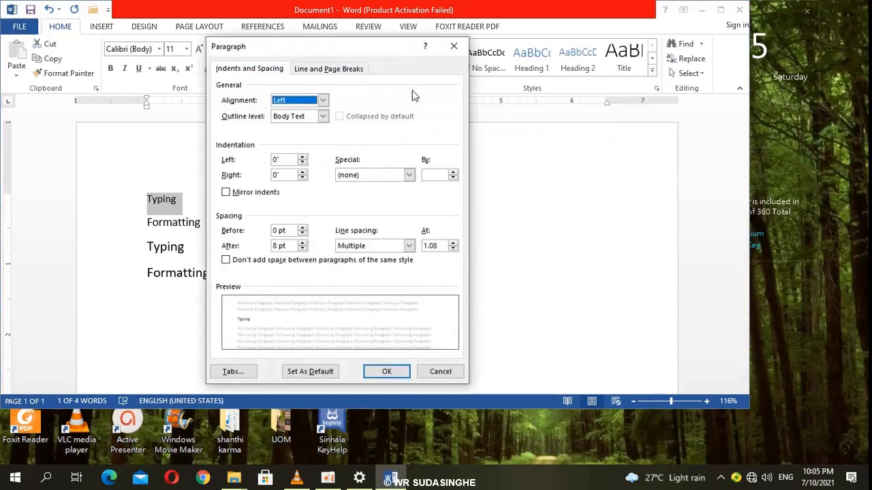
pyautogui.click(302, 246)
pyautogui.click(302, 244)
pyautogui.click(301, 249)
pyautogui.click(302, 249)
pyautogui.click(301, 250)
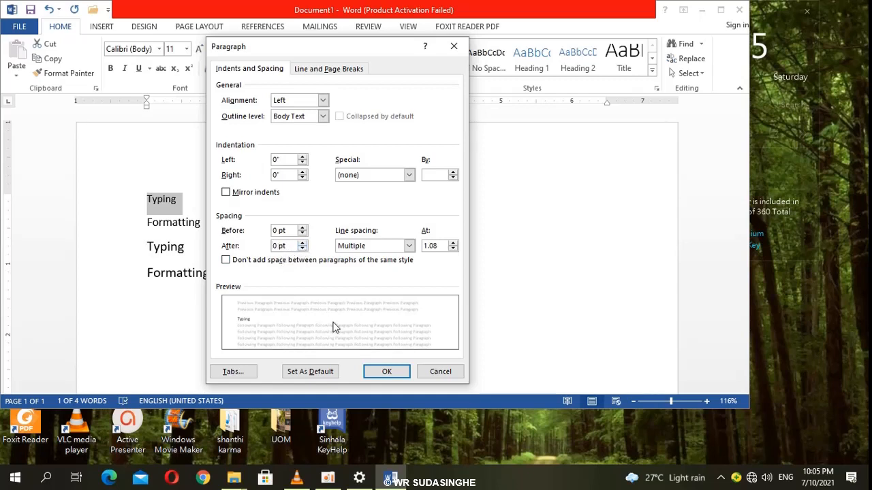
pyautogui.click(371, 374)
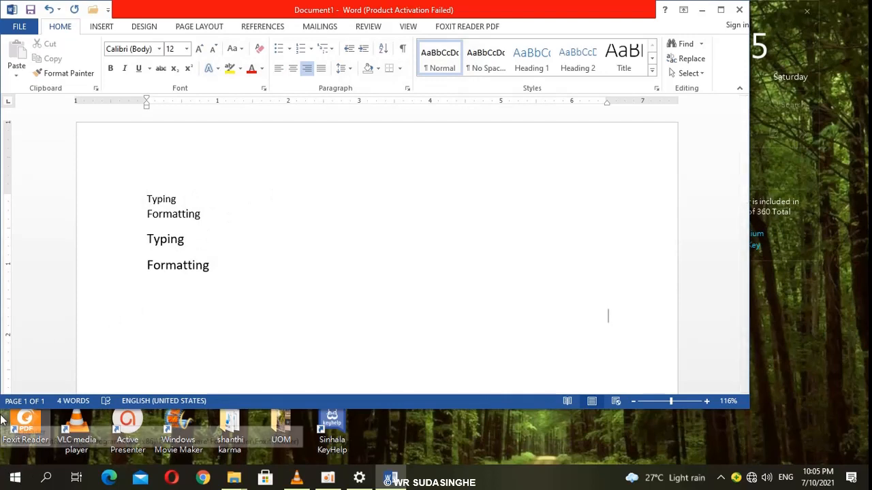
pyautogui.doubleClick(168, 304)
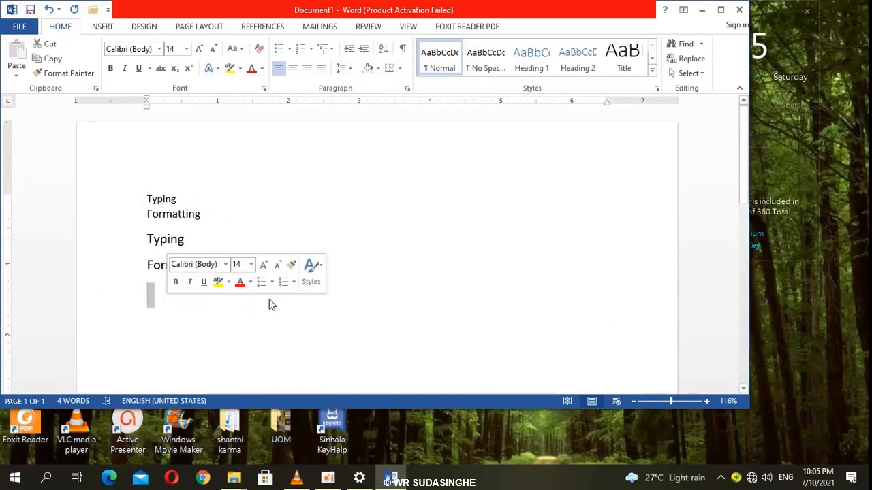
pyautogui.click(157, 289)
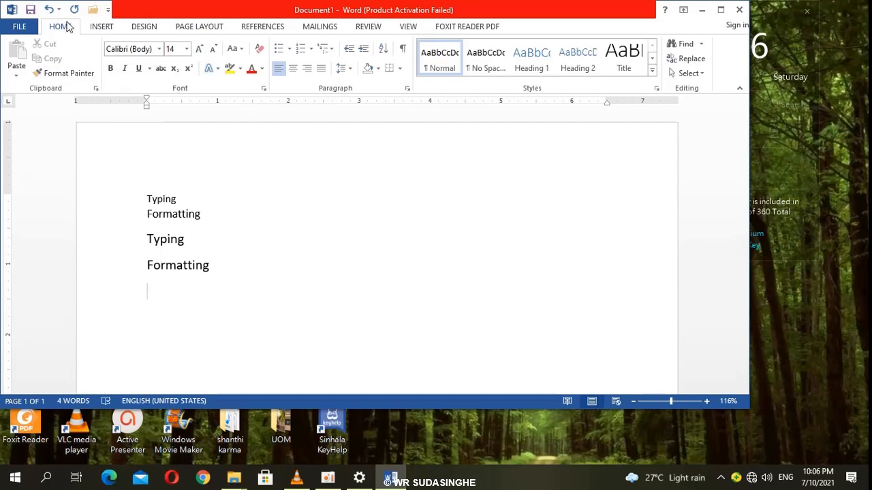
# Step: Collapse the ribbon and look over the Insert, Design and Page Layout commands
pyautogui.doubleClick(102, 28)
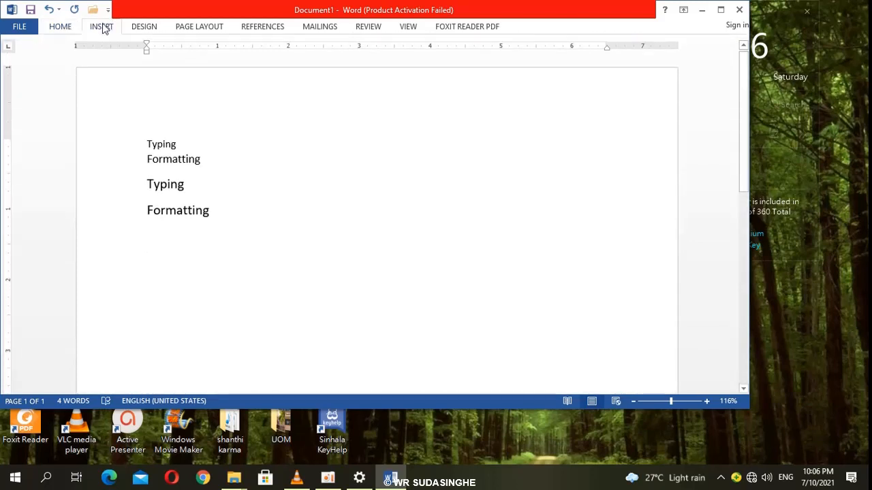
pyautogui.click(104, 27)
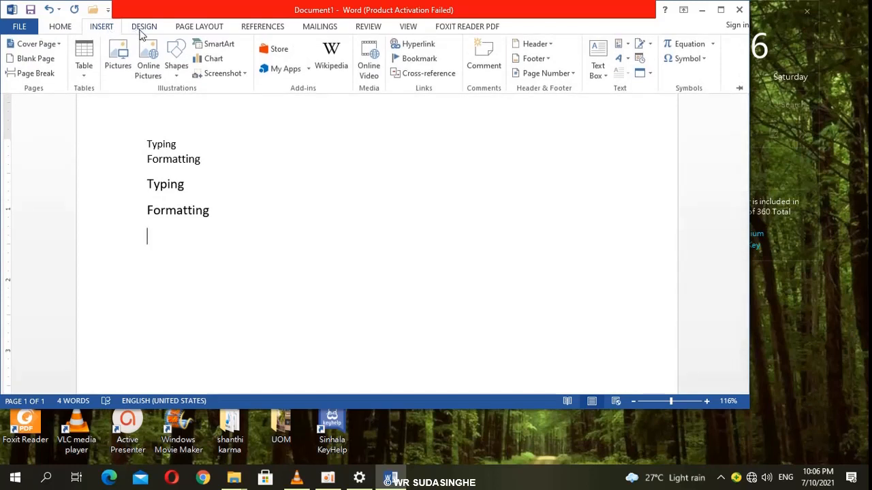
pyautogui.click(140, 27)
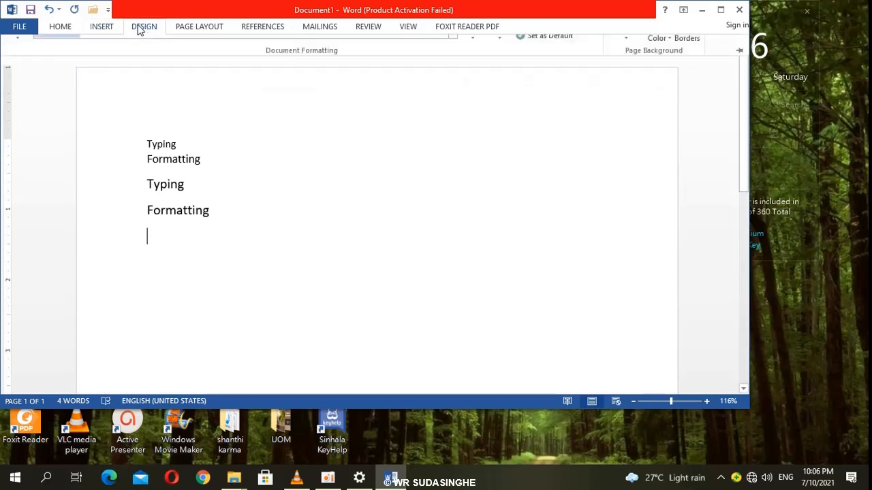
pyautogui.click(185, 30)
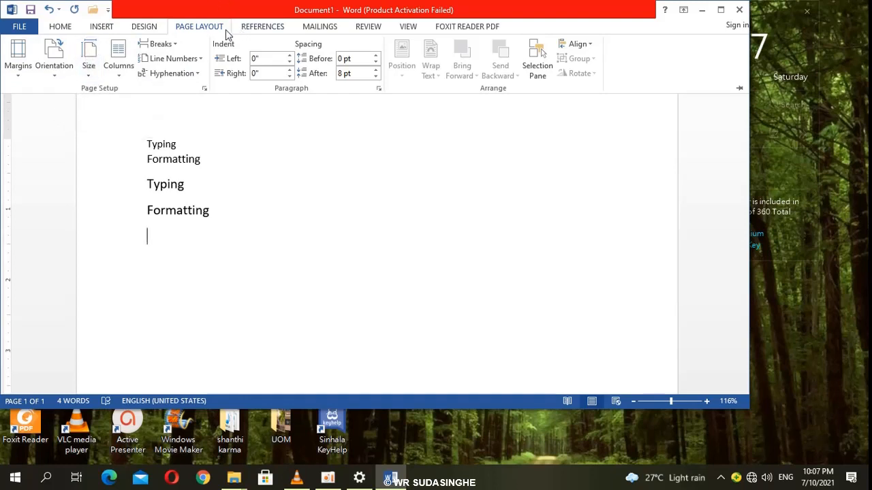
# Step: Set the document's paper size to A4
pyautogui.click(89, 78)
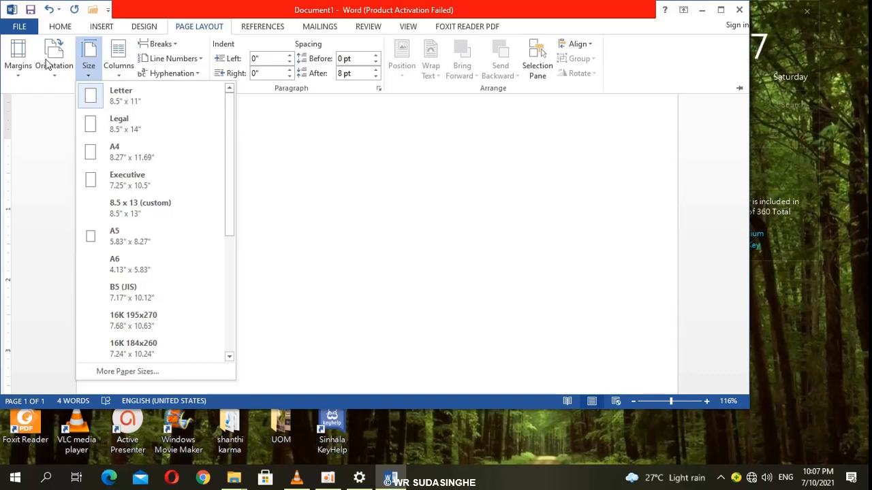
pyautogui.click(94, 157)
pyautogui.hotkey('ctrl', 'F1')
pyautogui.click(87, 158)
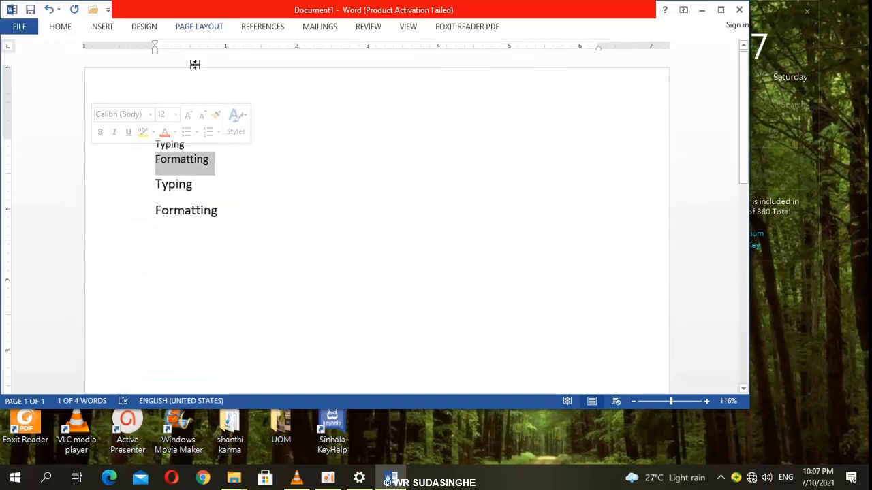
# Step: View the ribbon display options and the Page Setup margin settings without changing them
pyautogui.rightClick(194, 32)
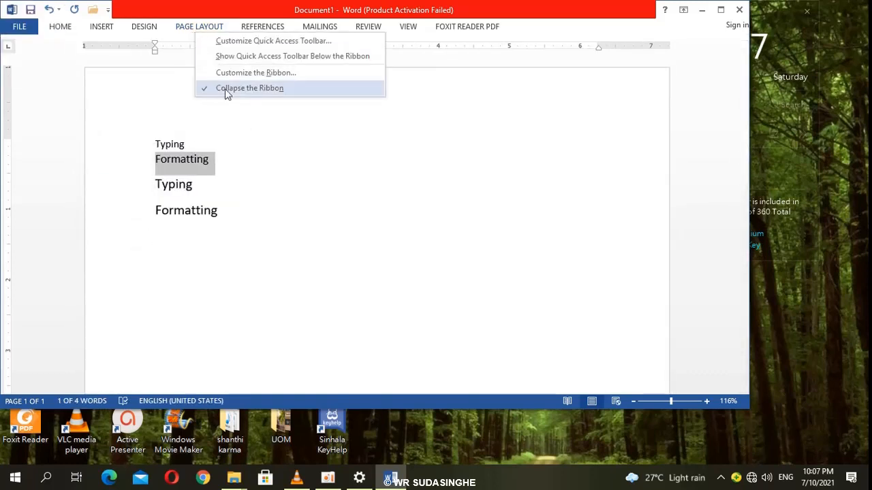
pyautogui.click(274, 155)
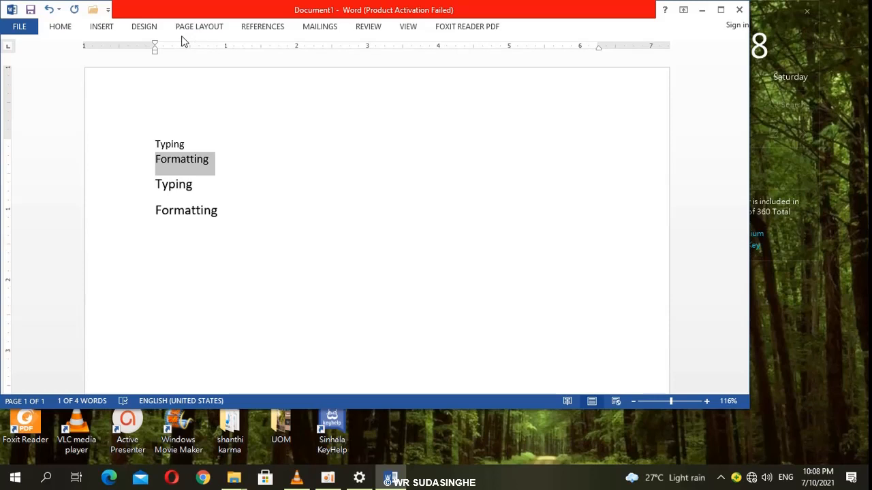
pyautogui.doubleClick(265, 46)
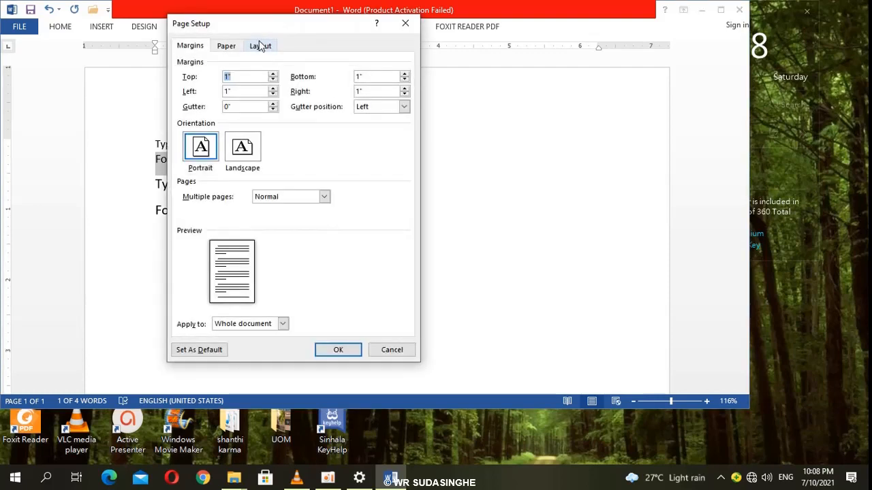
pyautogui.click(406, 23)
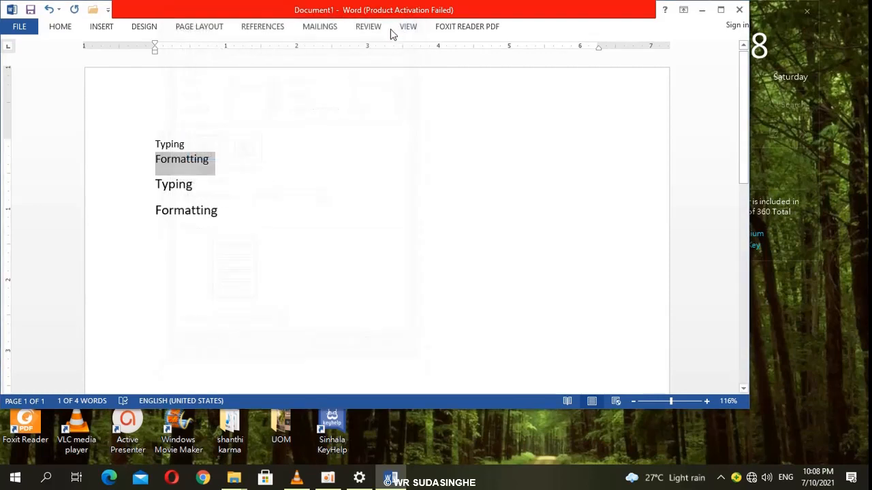
# Step: Restore the full ribbon and look over the available paper sizes without choosing another one
pyautogui.rightClick(296, 31)
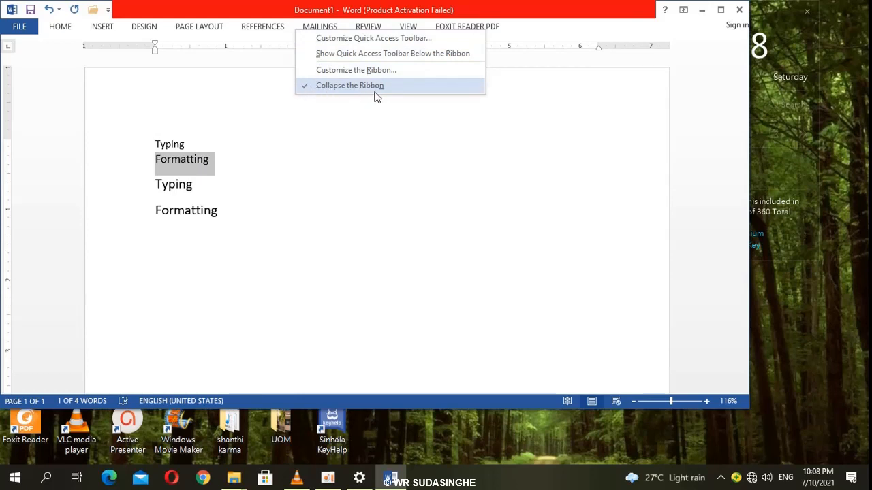
pyautogui.click(317, 86)
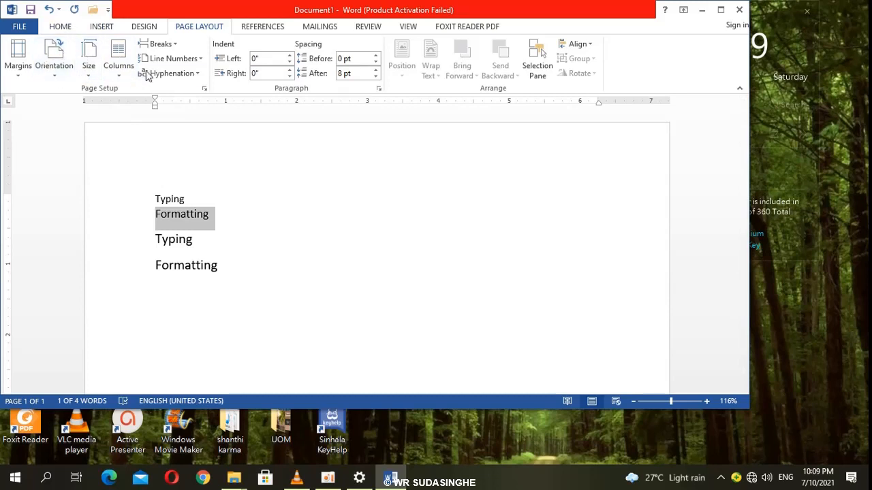
pyautogui.click(87, 76)
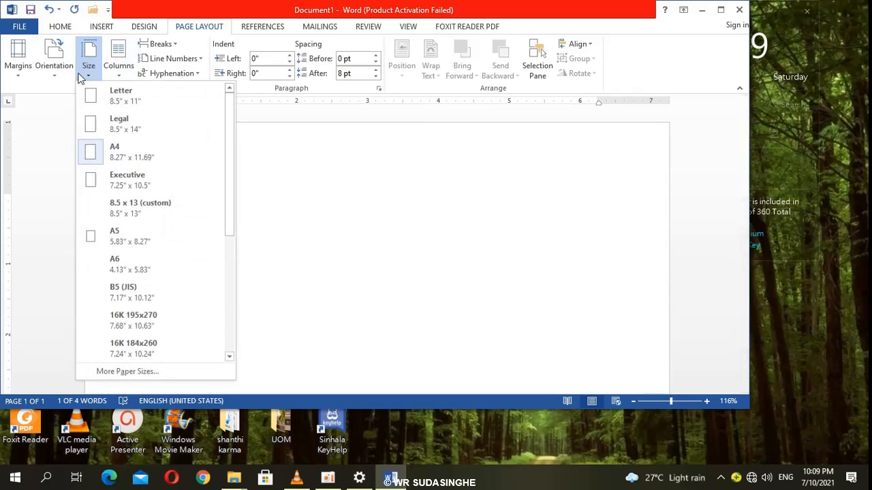
pyautogui.click(385, 187)
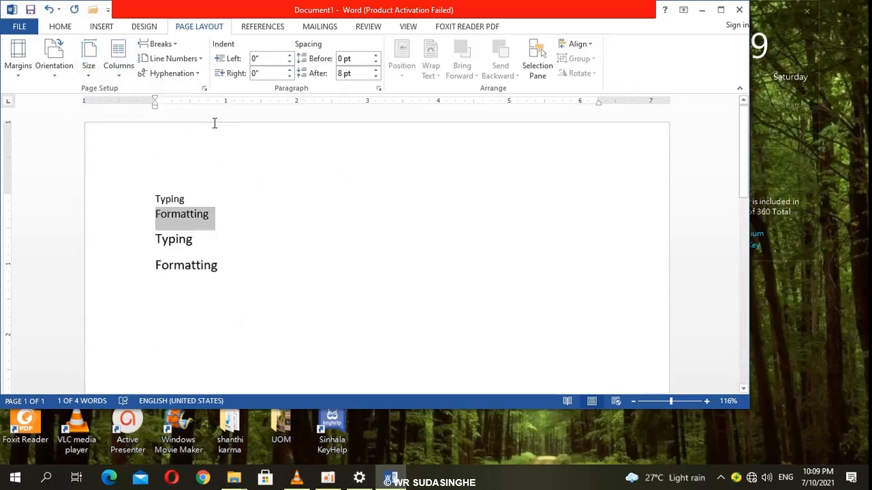
# Step: Try the Single, 1.5 lines, Double and At least line spacing options on the first "Formatting" line and discard them
pyautogui.click(379, 90)
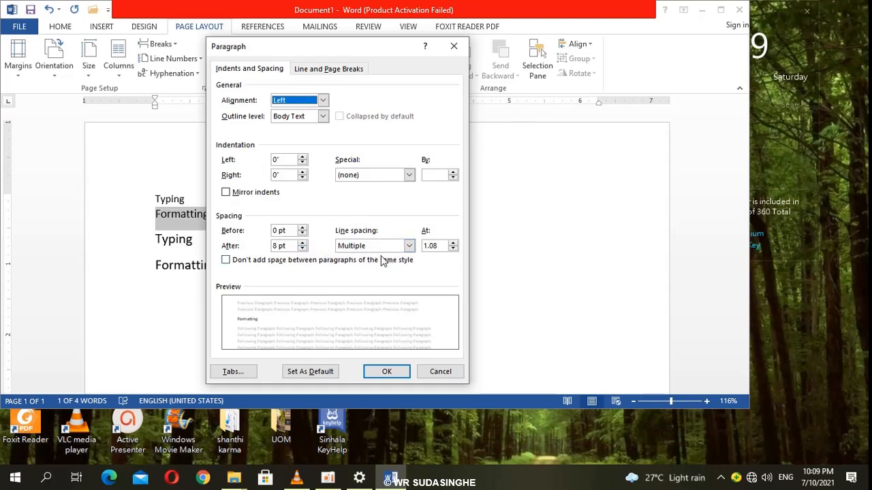
pyautogui.click(410, 246)
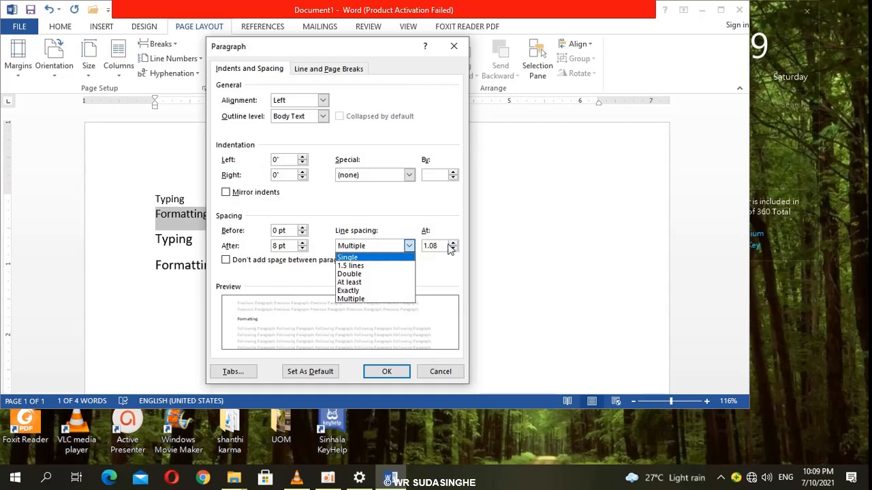
pyautogui.click(350, 257)
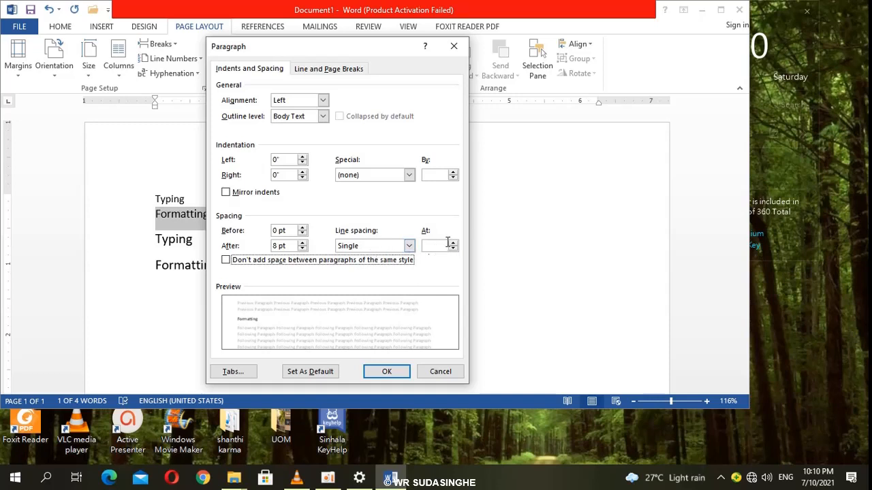
pyautogui.click(408, 247)
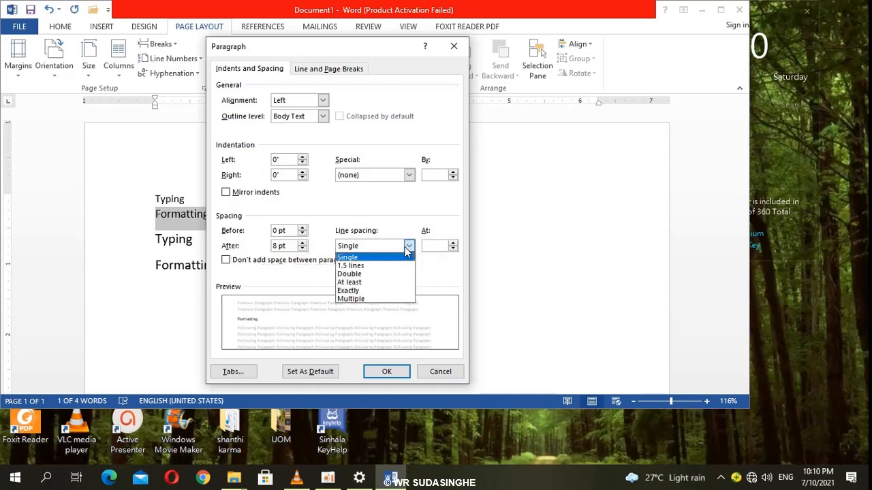
pyautogui.click(368, 266)
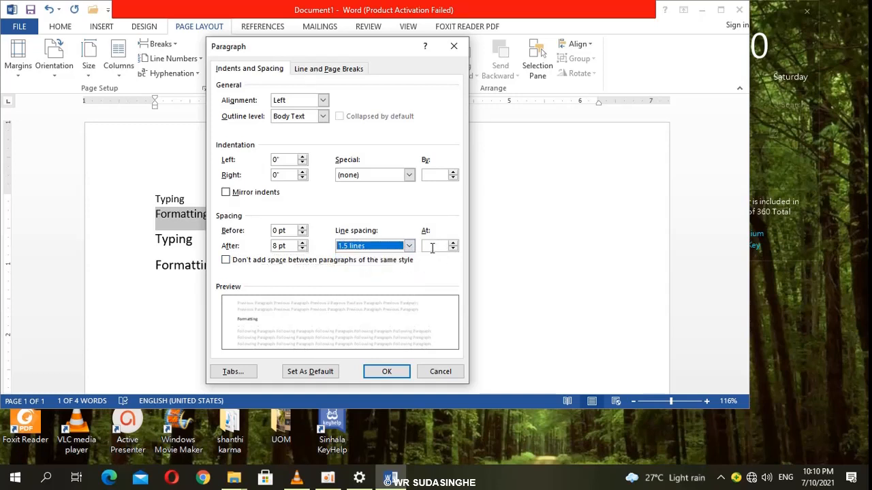
pyautogui.click(409, 247)
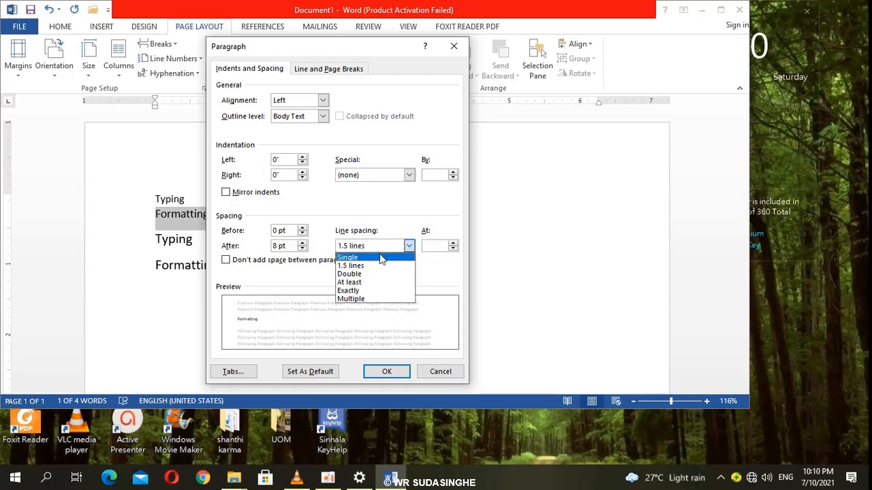
pyautogui.click(359, 274)
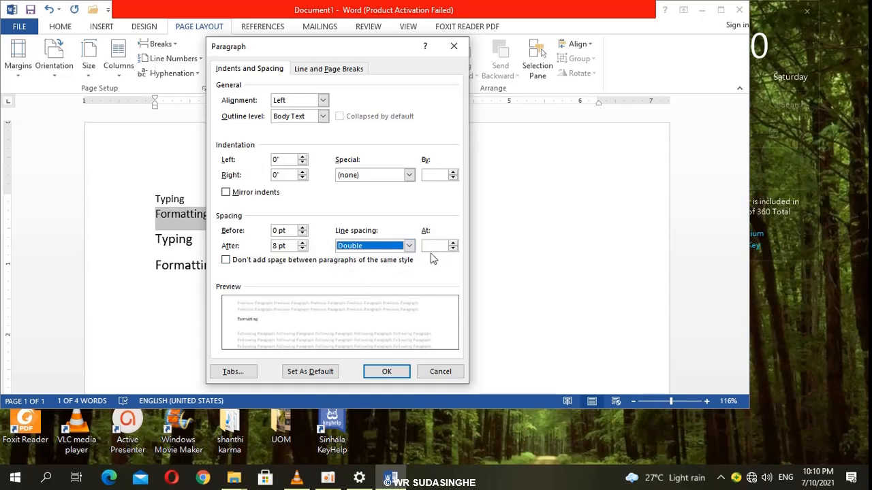
pyautogui.click(409, 246)
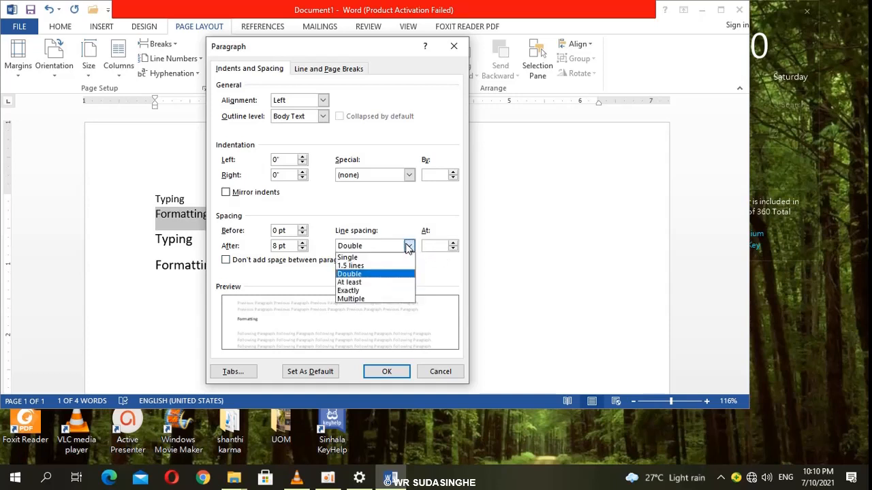
pyautogui.click(355, 283)
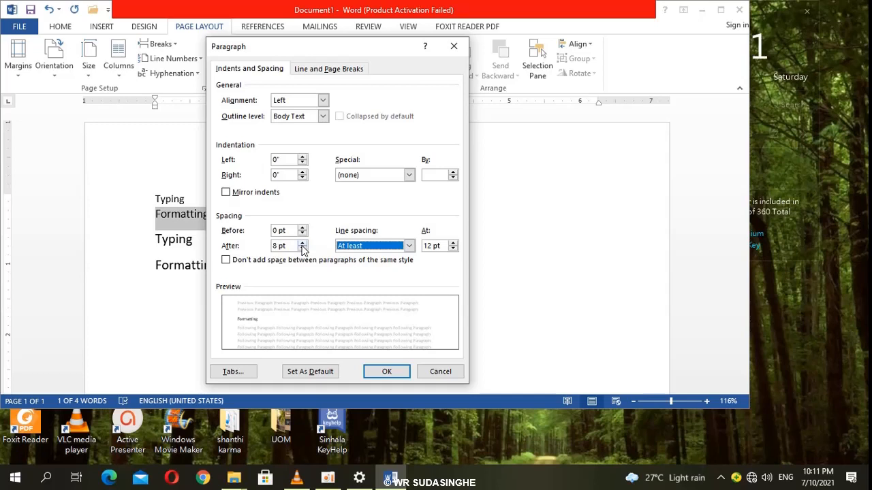
pyautogui.click(454, 47)
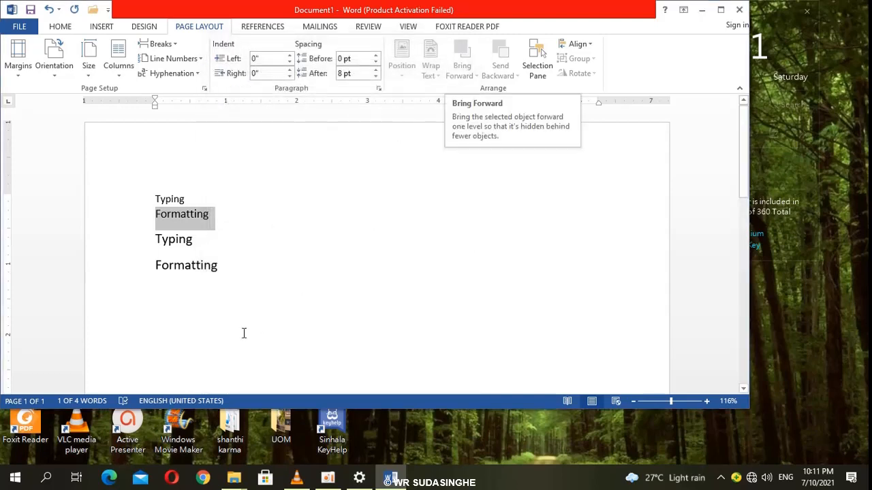
# Step: Place the cursor on the empty last line below the second "Formatting" line
pyautogui.click(162, 309)
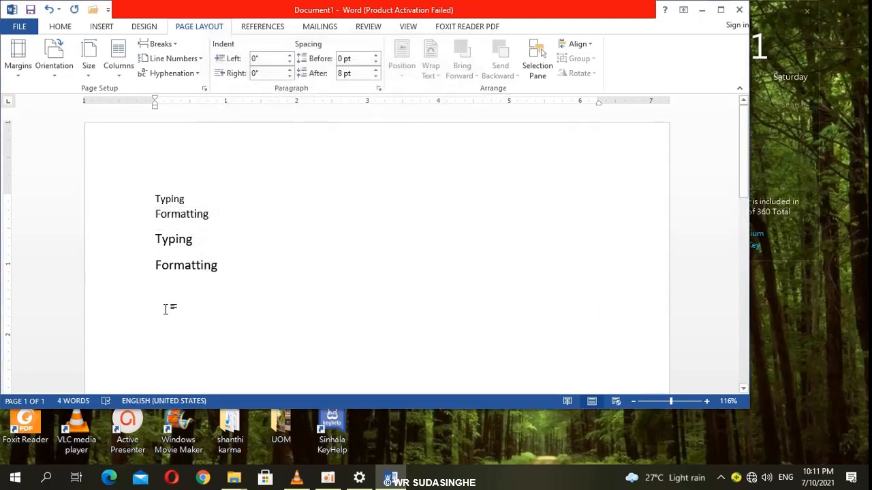
pyautogui.doubleClick(166, 307)
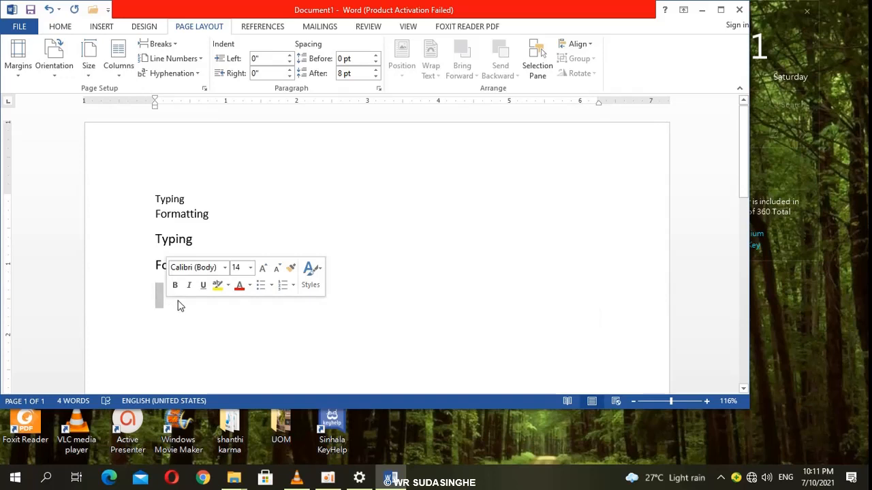
pyautogui.click(160, 301)
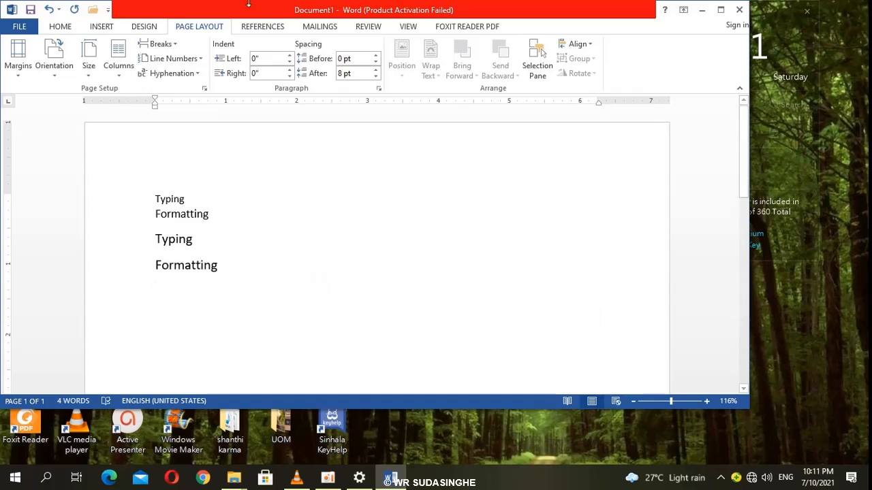
# Step: Open the recent document "ගුරු සංවර්ධන වැඩසටහන- බලපිටිය ගුරු විද්‍යාලය", enter its header area and close the document
pyautogui.click(15, 32)
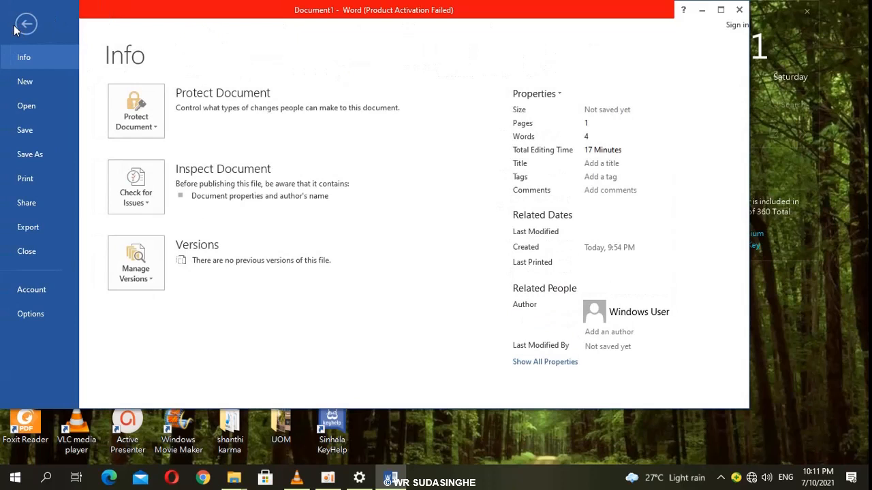
pyautogui.click(26, 106)
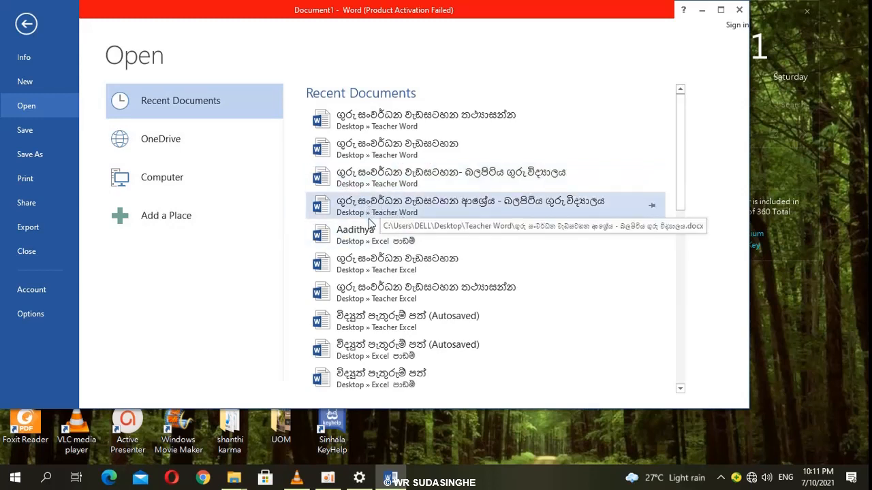
pyautogui.click(339, 178)
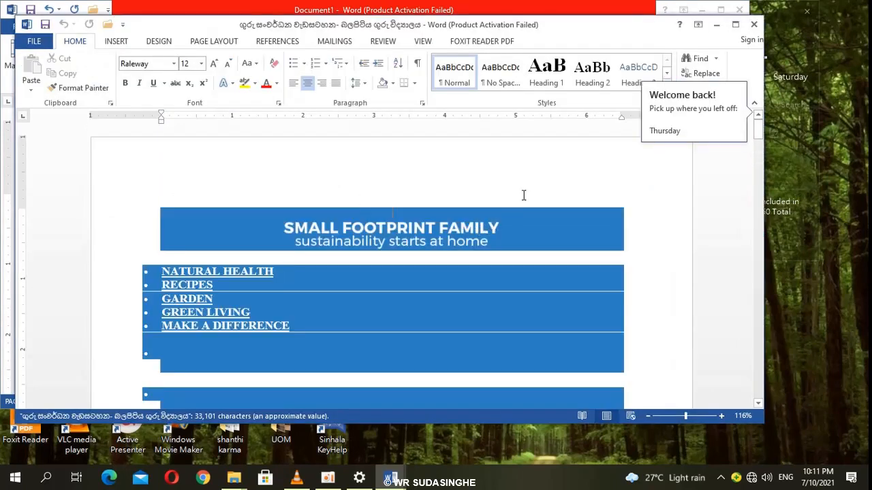
pyautogui.doubleClick(416, 197)
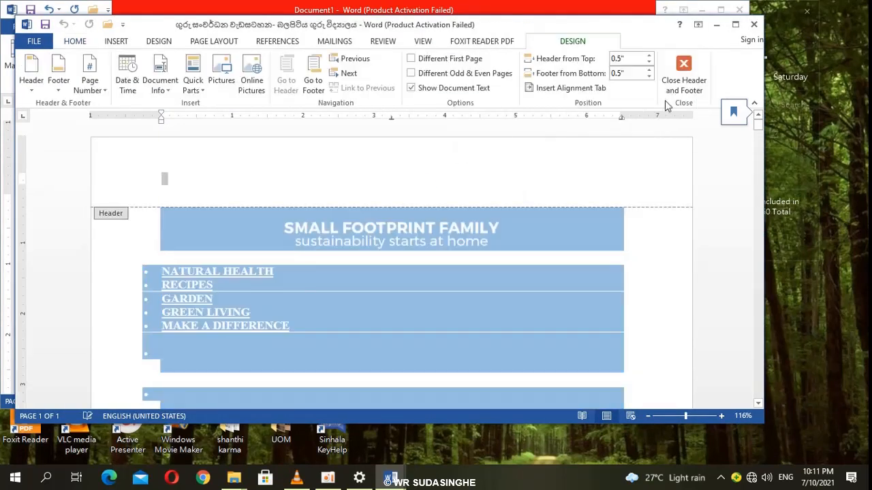
pyautogui.click(753, 24)
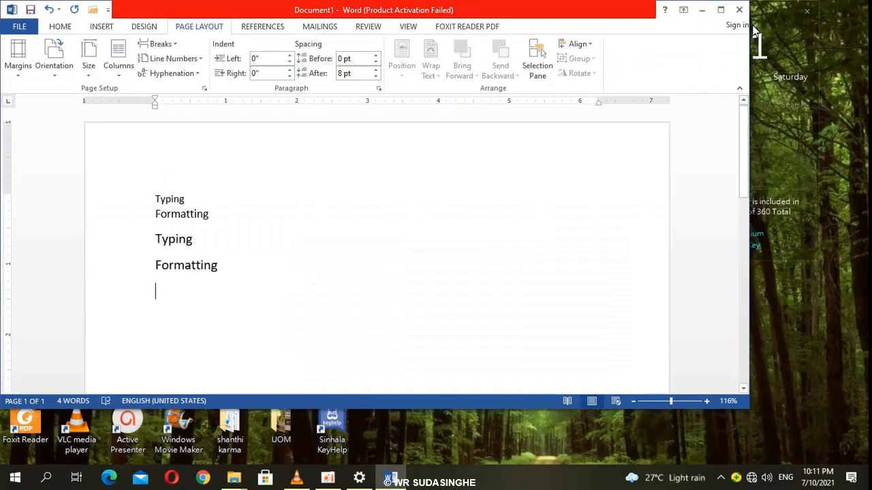
# Step: Open the recent document "ගුරු සංවර්ධන වැඩසටහන ආශ්‍රේය - බලපිටිය ගුරු විද්‍යාලය", view its first page and close it
pyautogui.click(23, 27)
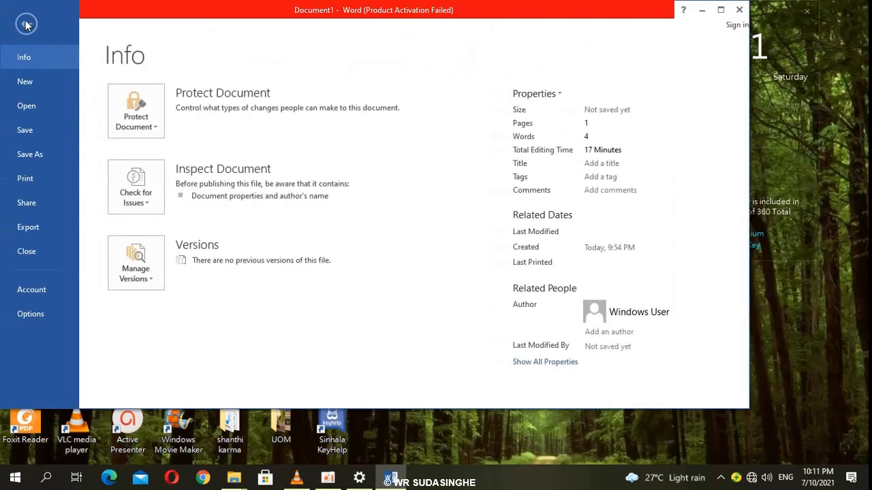
pyautogui.click(25, 108)
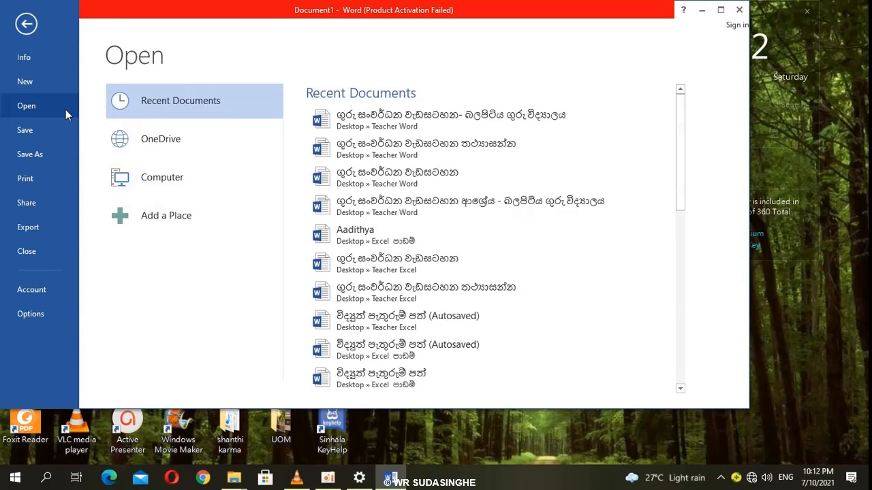
pyautogui.click(353, 207)
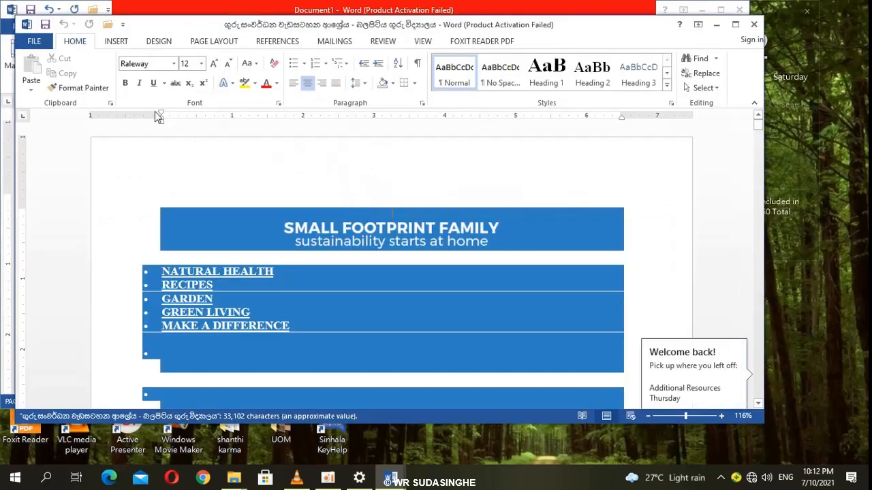
pyautogui.click(754, 24)
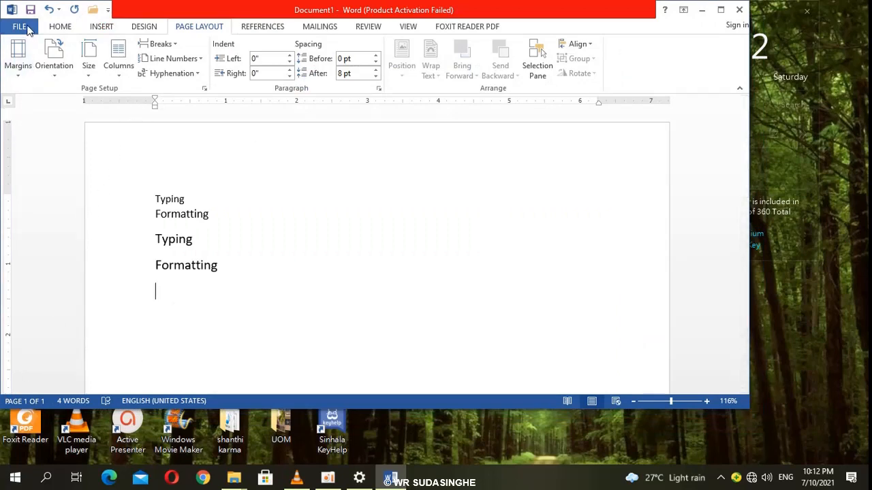
# Step: Reopen the recent document "ගුරු සංවර්ධන වැඩසටහන- බලපිටිය ගුරු විද්‍යාලය" and look through its pages
pyautogui.click(21, 27)
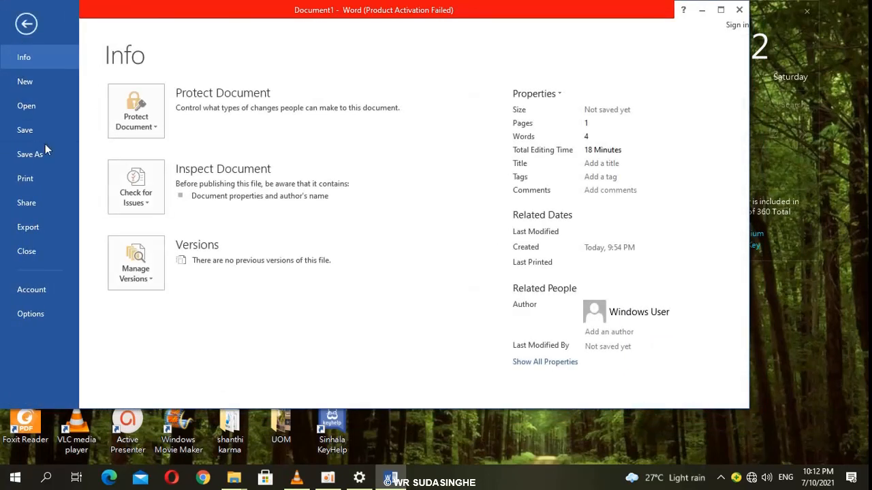
pyautogui.click(30, 108)
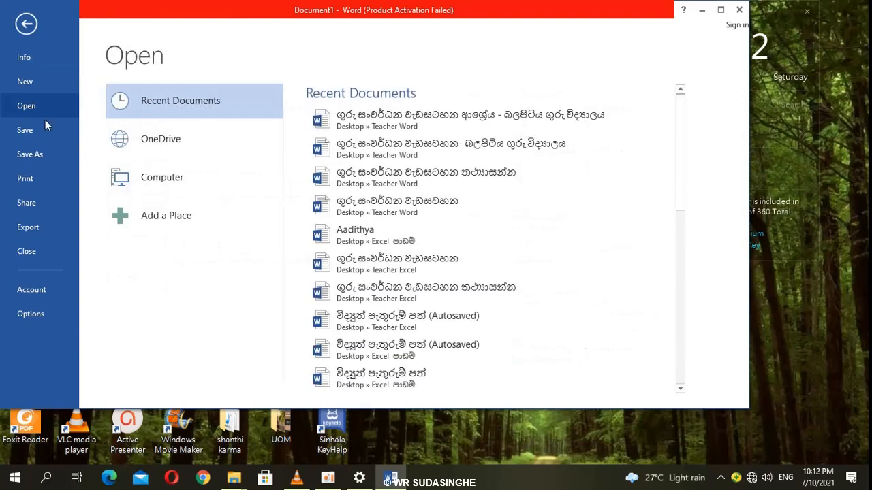
pyautogui.click(361, 151)
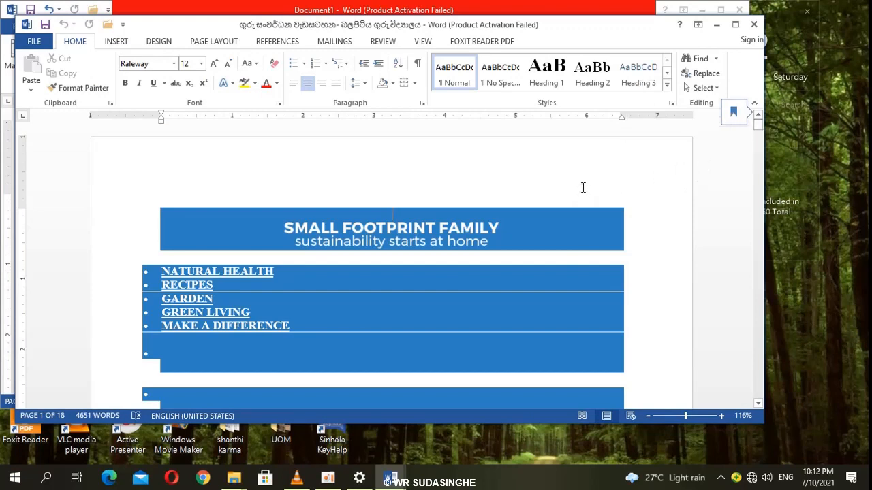
pyautogui.scroll(-10, 756, 232)
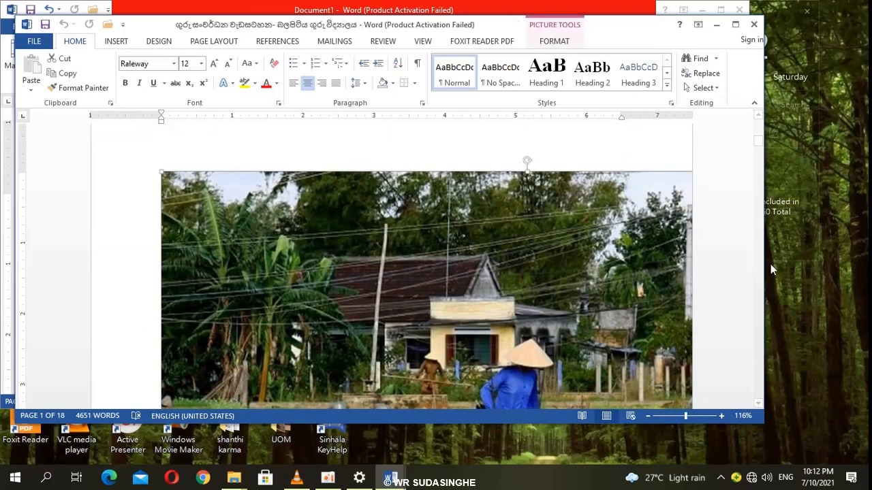
pyautogui.scroll(-5, 763, 277)
pyautogui.scroll(-15, 762, 276)
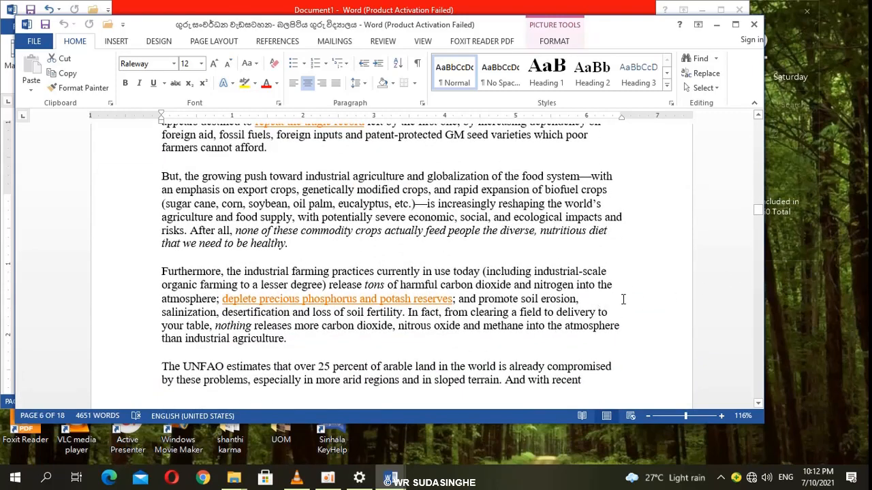
# Step: Look through the first pages of the document, from page 1 to the garden picture and its caption on page 2
pyautogui.scroll(2, 620, 283)
pyautogui.press('Up')
pyautogui.press('Up')
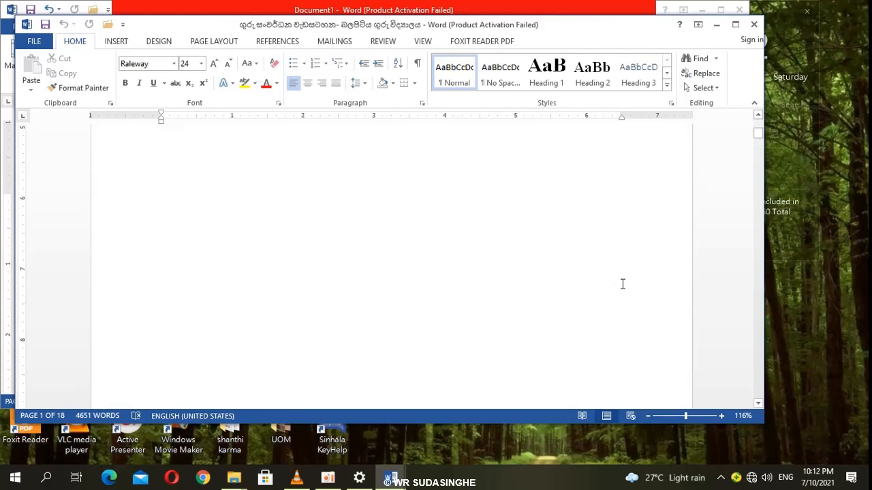
pyautogui.press('Down')
pyautogui.press('Down')
pyautogui.press('Down')
pyautogui.press('Down')
pyautogui.press('Down')
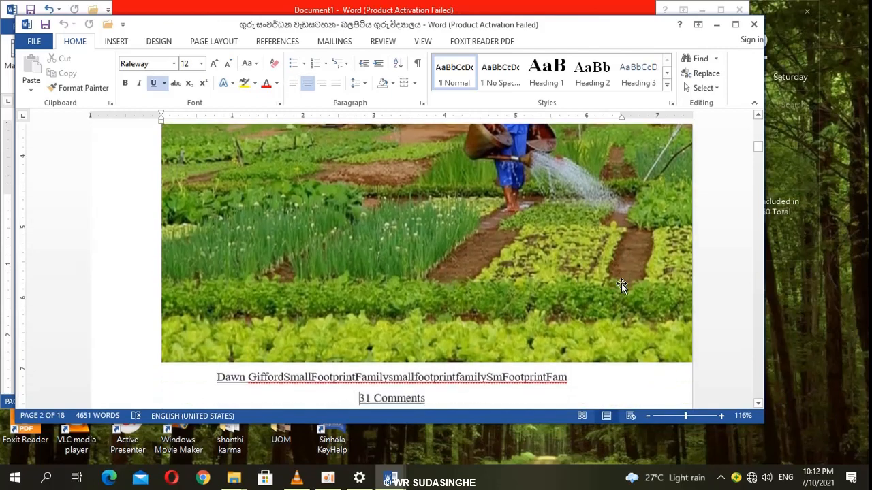
pyautogui.press('Up')
pyautogui.press('Up')
pyautogui.press('Up')
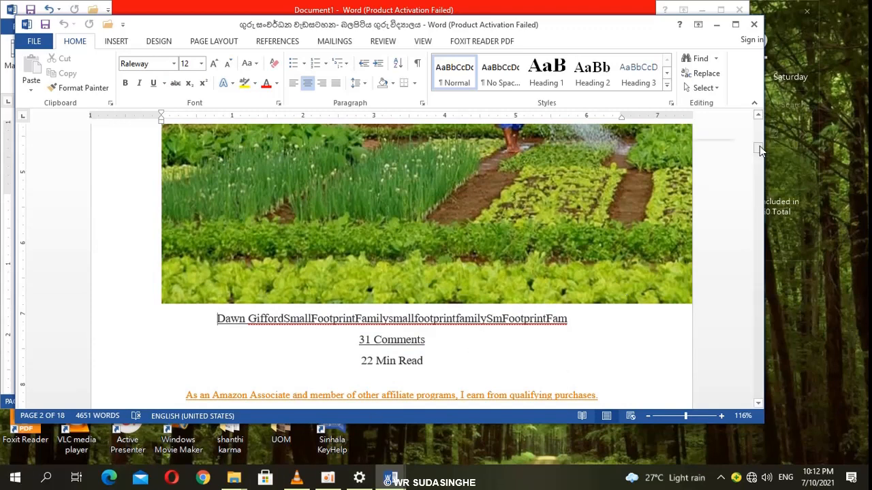
pyautogui.scroll(1, 759, 146)
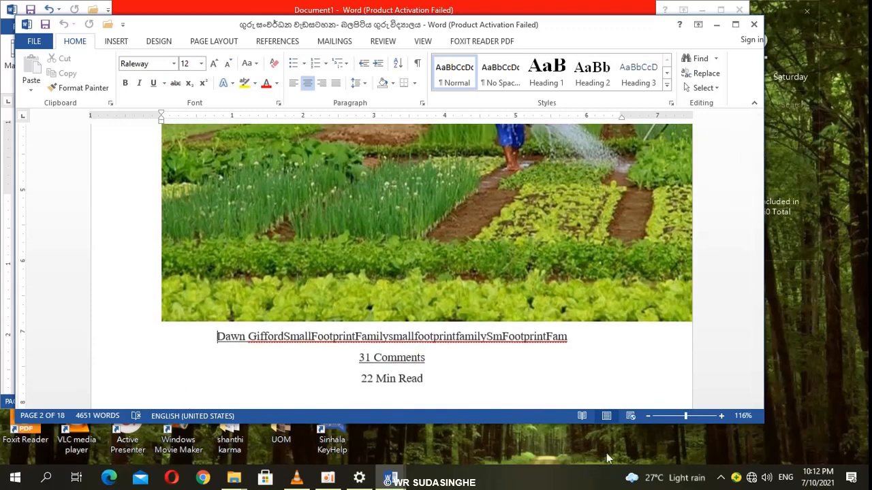
# Step: Zoom the document out to 66% and look through its pages up to page 6, returning to "Ending Hunger is Cheap and Easy"
pyautogui.click(672, 419)
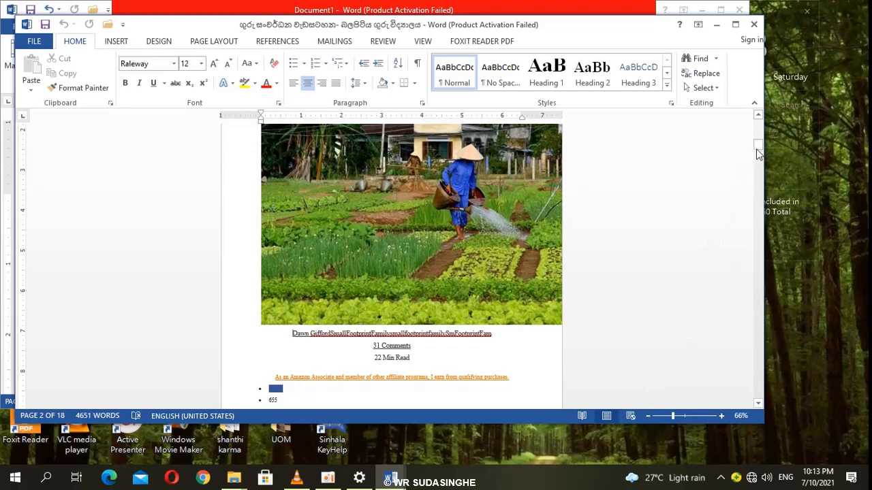
pyautogui.moveTo(760, 146); pyautogui.dragTo(756, 259)
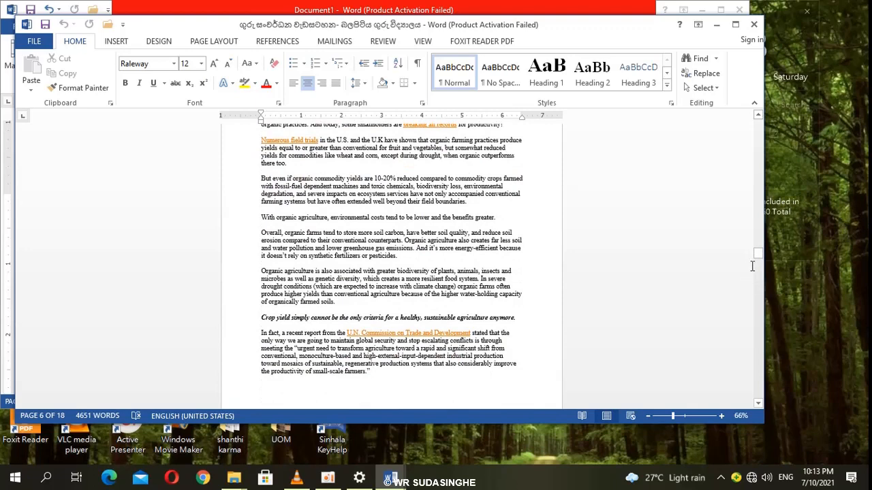
pyautogui.moveTo(756, 258); pyautogui.dragTo(761, 207)
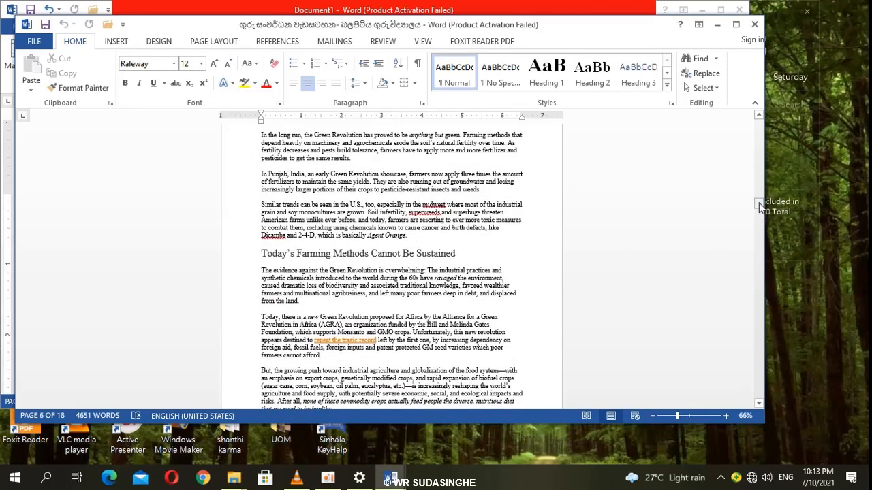
pyautogui.moveTo(760, 204); pyautogui.dragTo(767, 171)
pyautogui.moveTo(768, 170); pyautogui.dragTo(772, 164)
pyautogui.click(400, 237)
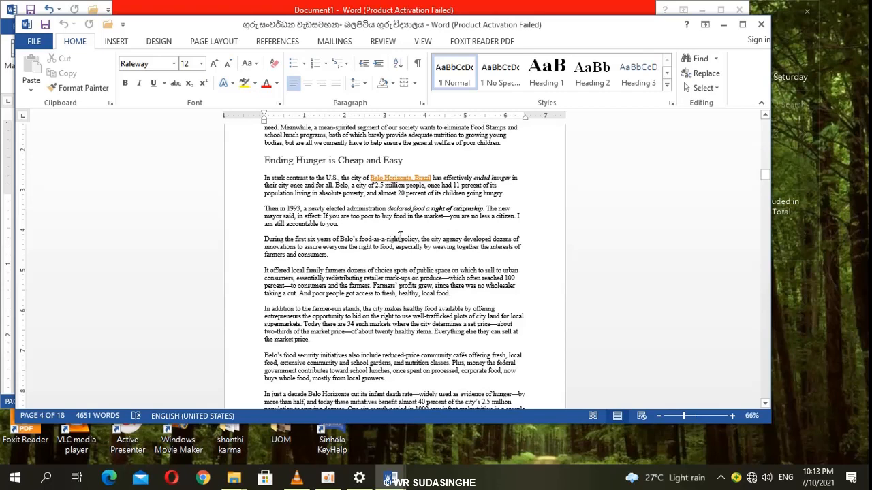
pyautogui.scroll(2, 399, 236)
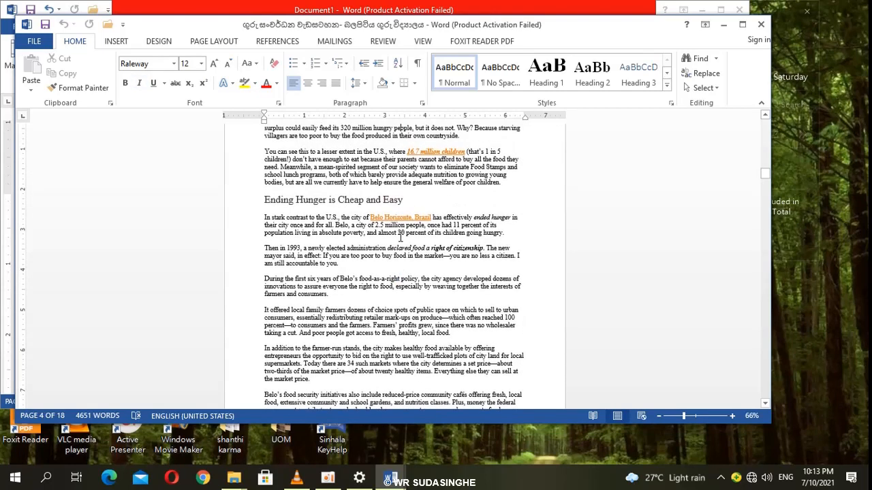
# Step: Zoom the page in to 236%, reset it to 100% and close the document
pyautogui.click(704, 420)
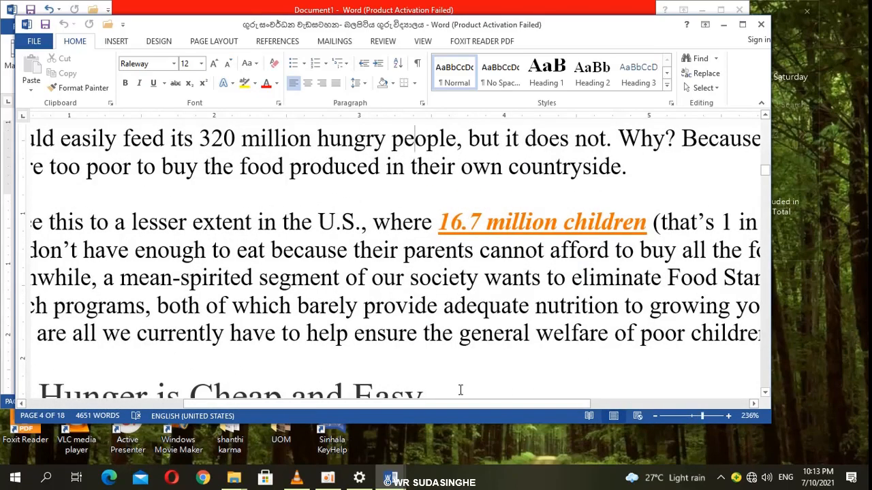
pyautogui.click(690, 416)
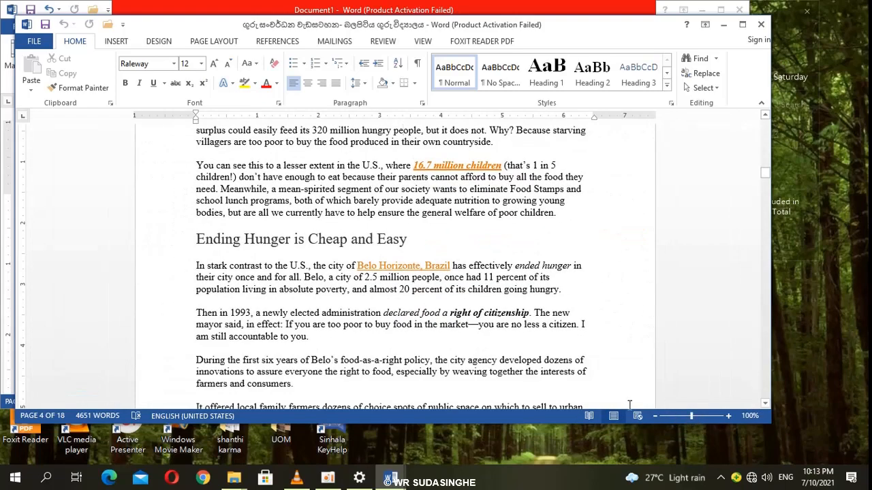
pyautogui.moveTo(764, 175); pyautogui.dragTo(759, 145)
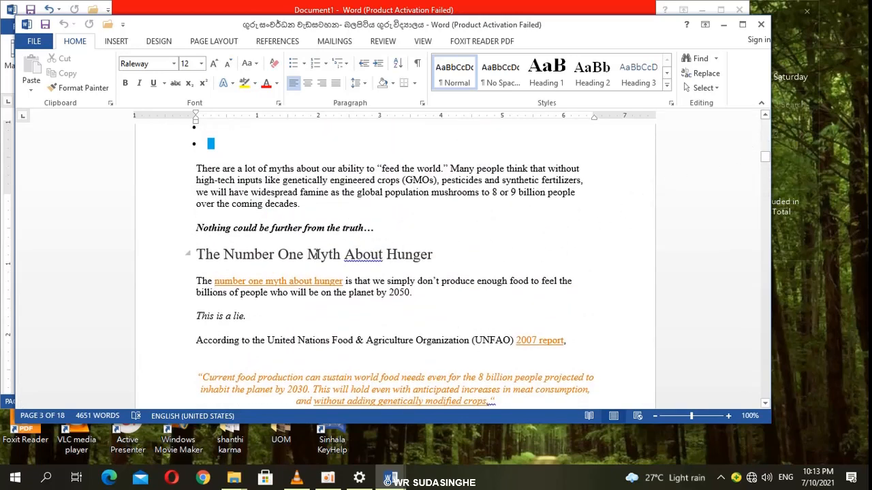
pyautogui.click(760, 26)
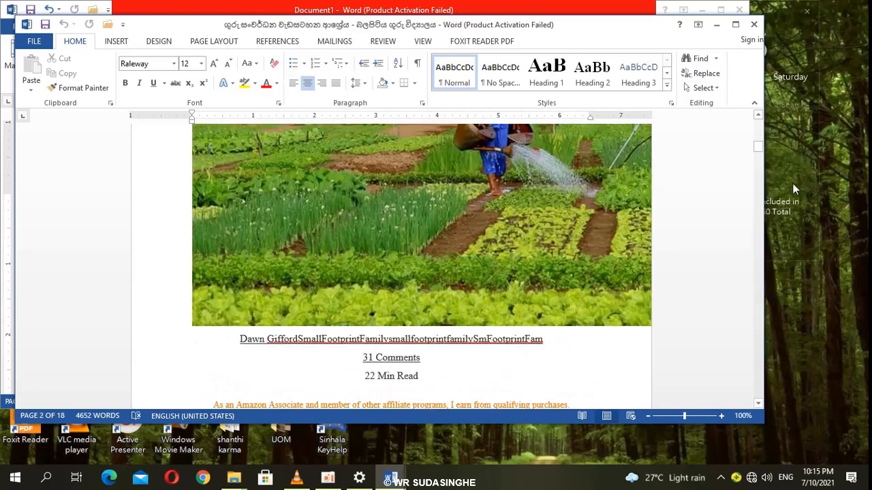
# Step: Return to the first page of the other open document and place the cursor at the "NATURAL HEALTH" item
pyautogui.moveTo(759, 145); pyautogui.dragTo(760, 128)
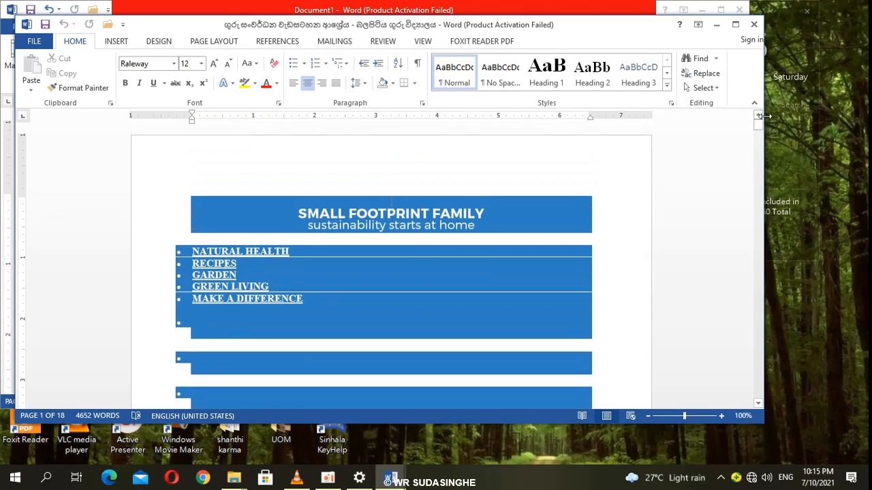
pyautogui.click(772, 113)
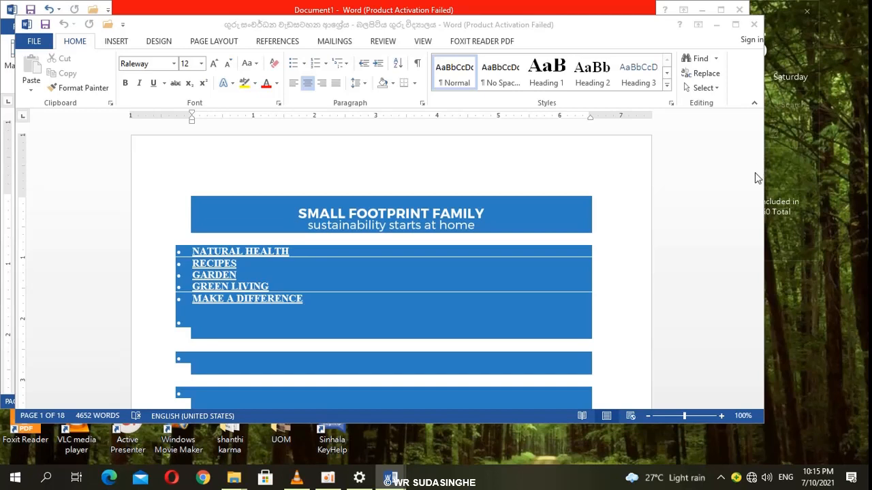
pyautogui.click(734, 204)
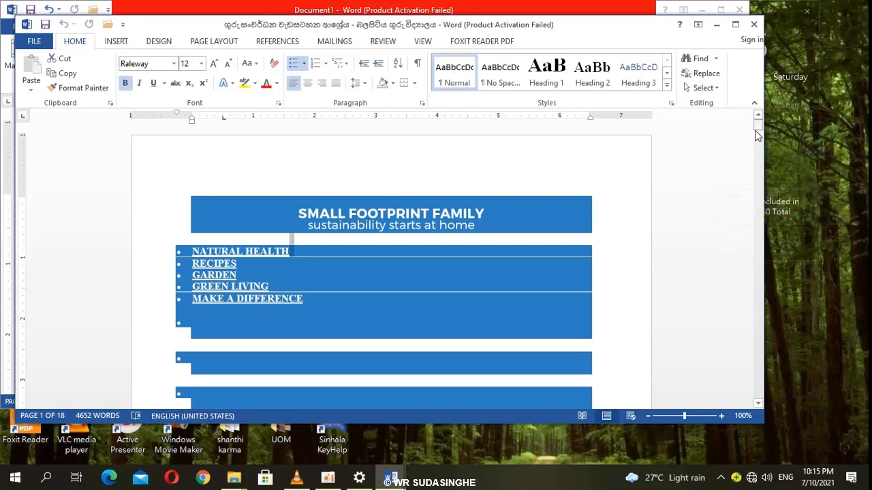
# Step: Browse pages 2 and 3 gradually, past the garden picture to the section "The Number One Myth About Hunger"
pyautogui.moveTo(755, 135); pyautogui.dragTo(760, 146)
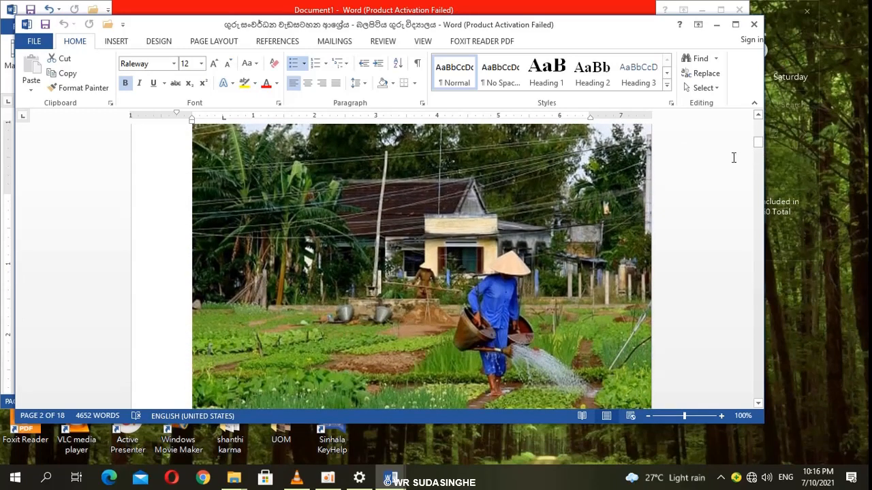
pyautogui.click(759, 404)
pyautogui.click(759, 404)
pyautogui.click(759, 404)
pyautogui.click(759, 404)
pyautogui.click(759, 404)
pyautogui.click(757, 405)
pyautogui.click(757, 405)
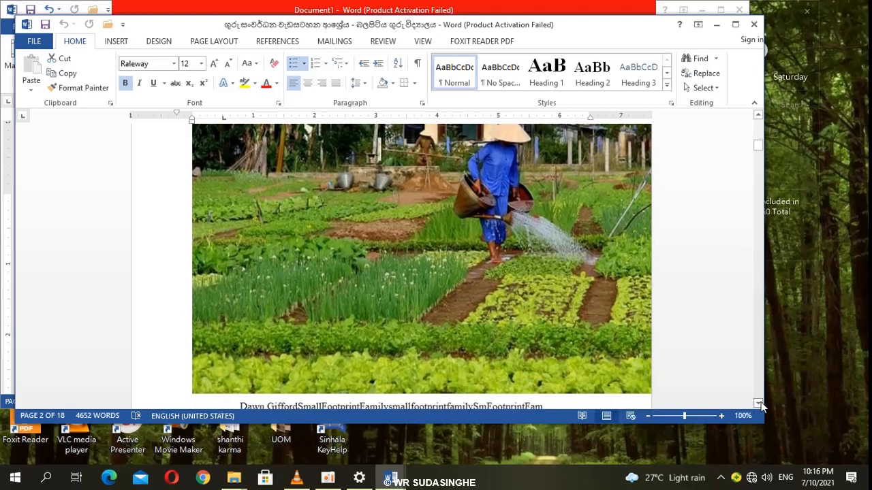
pyautogui.click(759, 403)
pyautogui.click(759, 402)
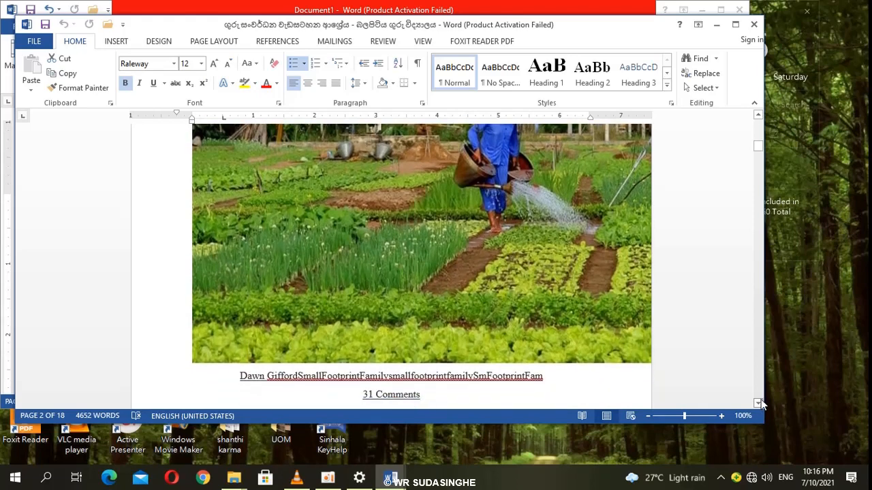
pyautogui.click(759, 402)
pyautogui.click(760, 401)
pyautogui.click(757, 395)
pyautogui.click(757, 395)
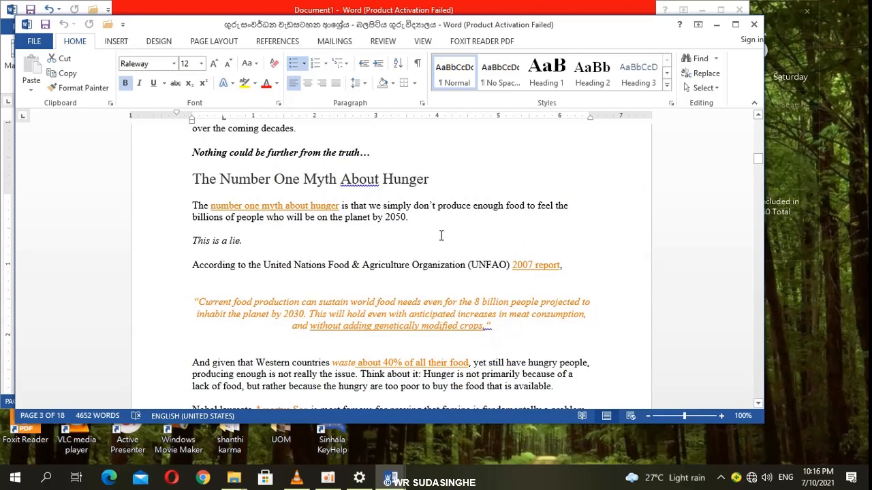
pyautogui.click(758, 117)
pyautogui.click(758, 117)
pyautogui.click(758, 117)
pyautogui.click(758, 117)
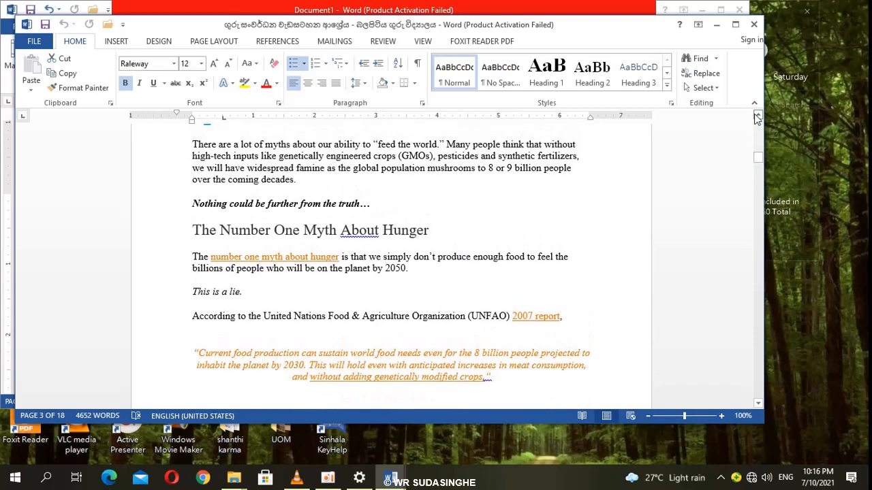
pyautogui.click(757, 117)
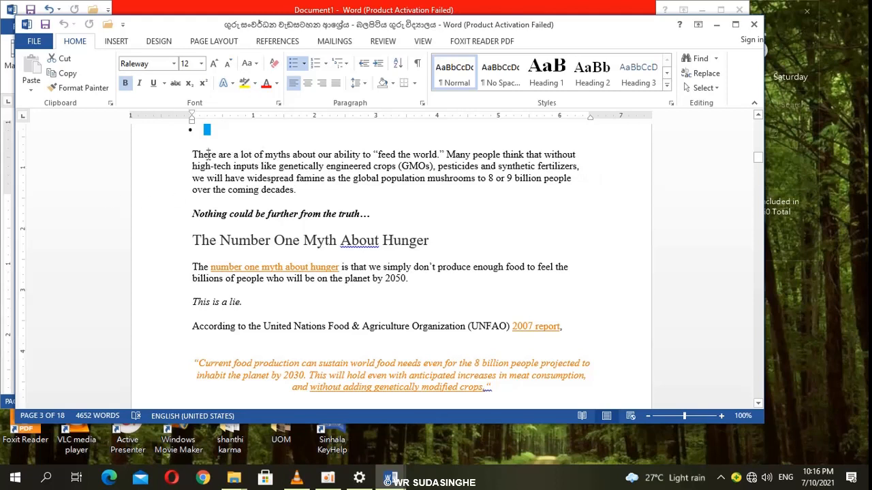
# Step: Check the font size of the words "There" and "widespread" and of the heading "The Number One Myth About Hunger"
pyautogui.doubleClick(209, 155)
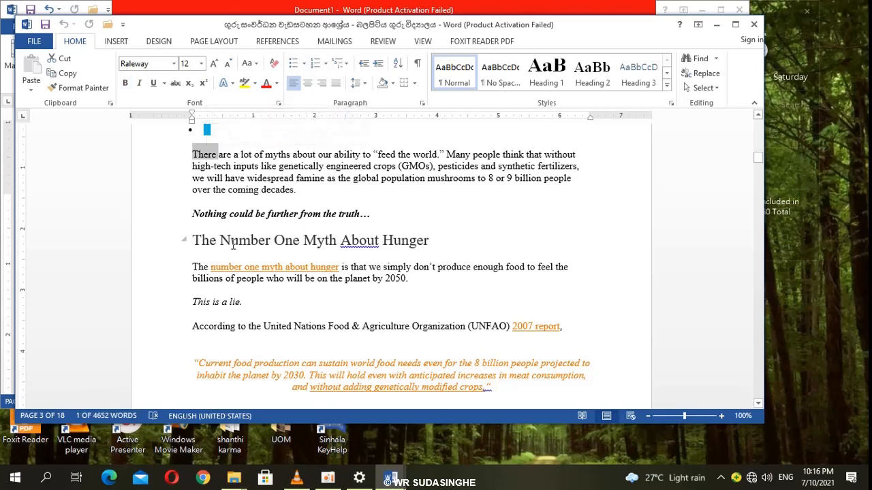
pyautogui.click(236, 242)
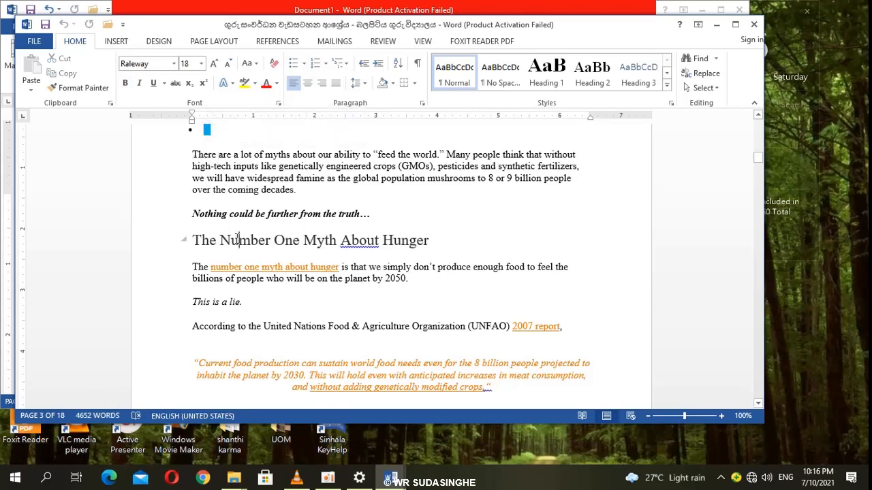
pyautogui.click(308, 154)
pyautogui.click(308, 215)
pyautogui.click(360, 241)
pyautogui.moveTo(190, 153); pyautogui.dragTo(195, 163)
pyautogui.click(227, 178)
pyautogui.doubleClick(261, 178)
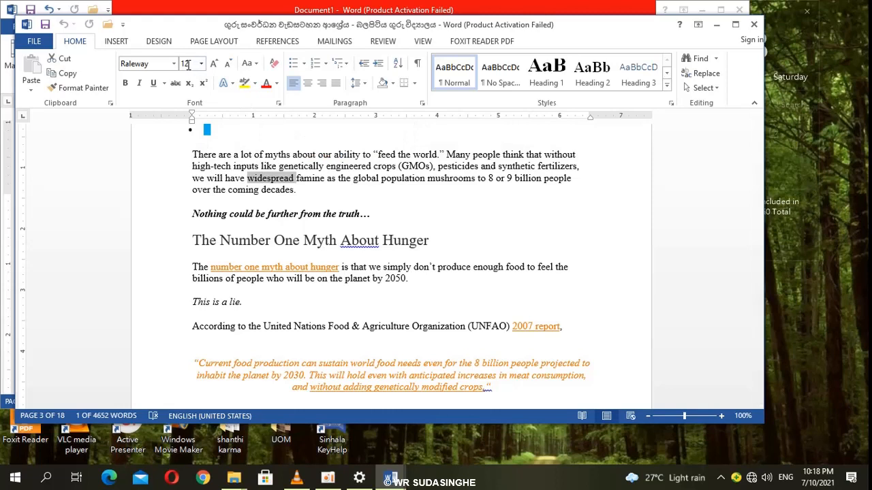
pyautogui.click(368, 163)
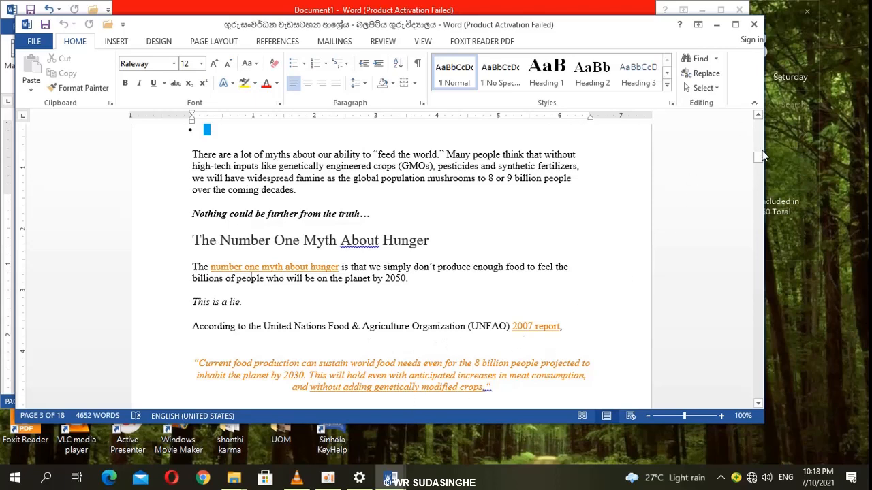
# Step: Move down page 3 and try placing the cursor and selecting text around the "And given that Western countries" paragraph
pyautogui.moveTo(760, 160); pyautogui.dragTo(760, 164)
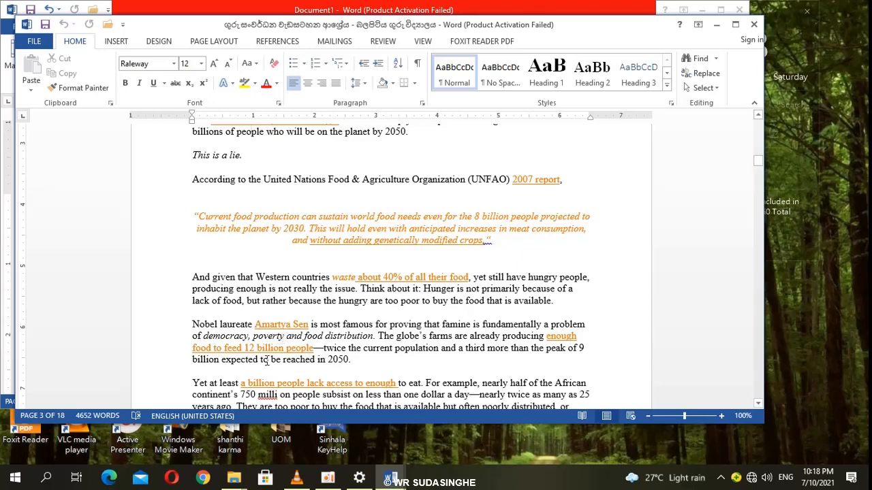
pyautogui.doubleClick(195, 313)
pyautogui.click(223, 301)
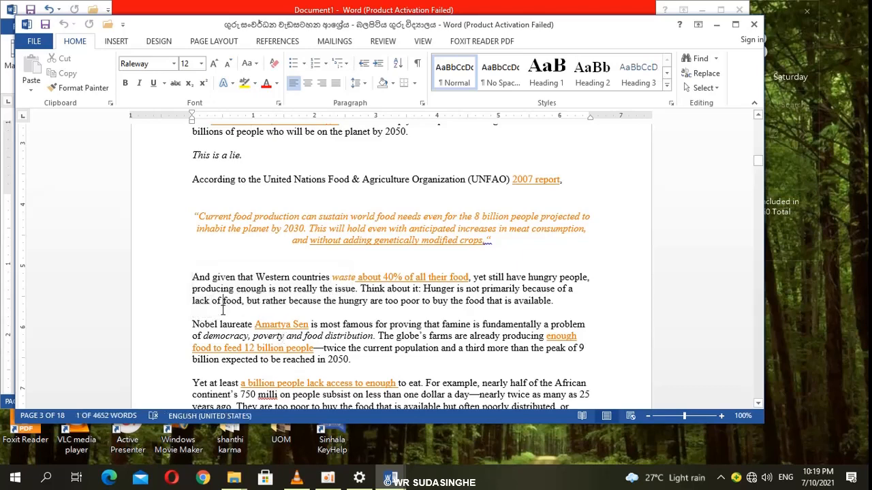
pyautogui.click(236, 323)
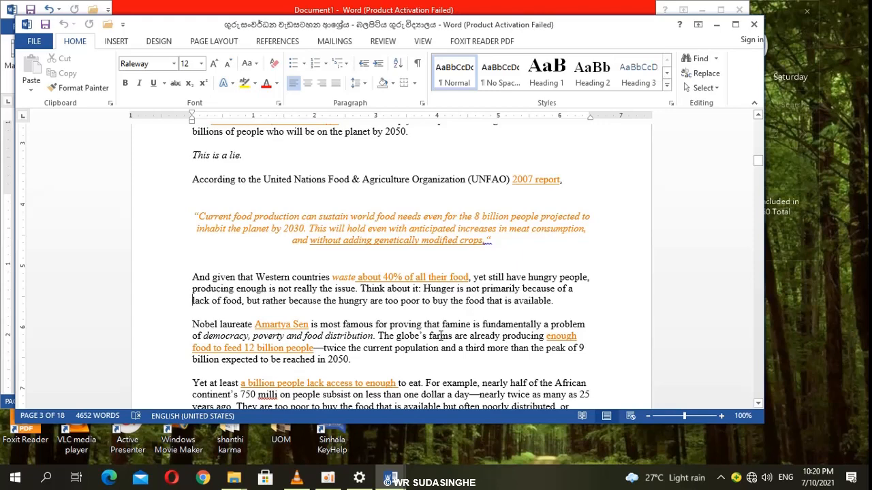
# Step: Make the word "farms" in the "Nobel laureate" paragraph bold and remove the bold again
pyautogui.doubleClick(440, 335)
pyautogui.click(438, 337)
pyautogui.click(437, 336)
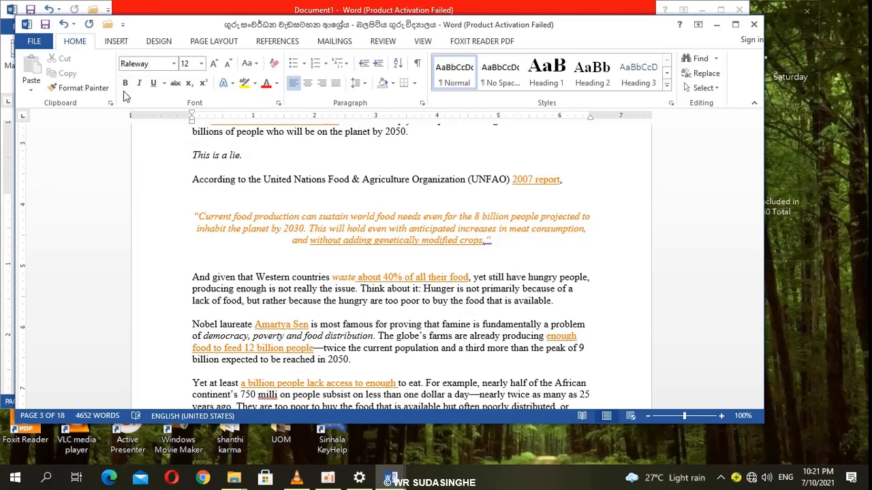
pyautogui.click(126, 84)
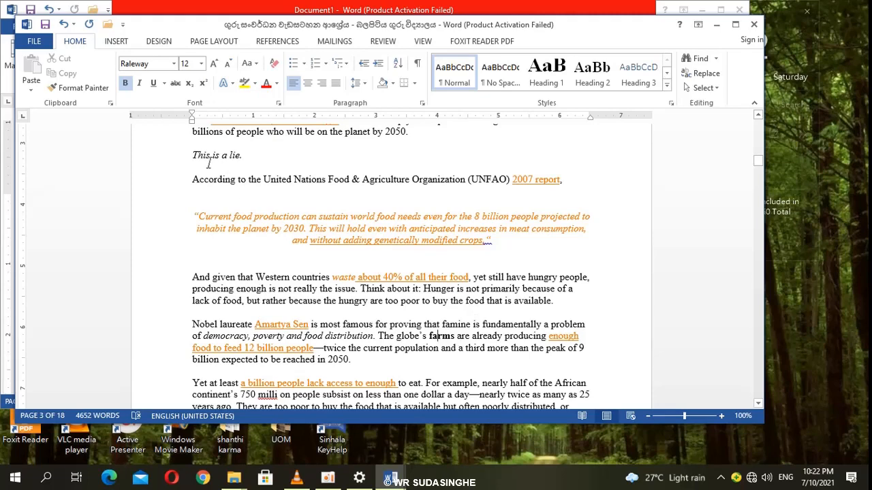
pyautogui.click(126, 84)
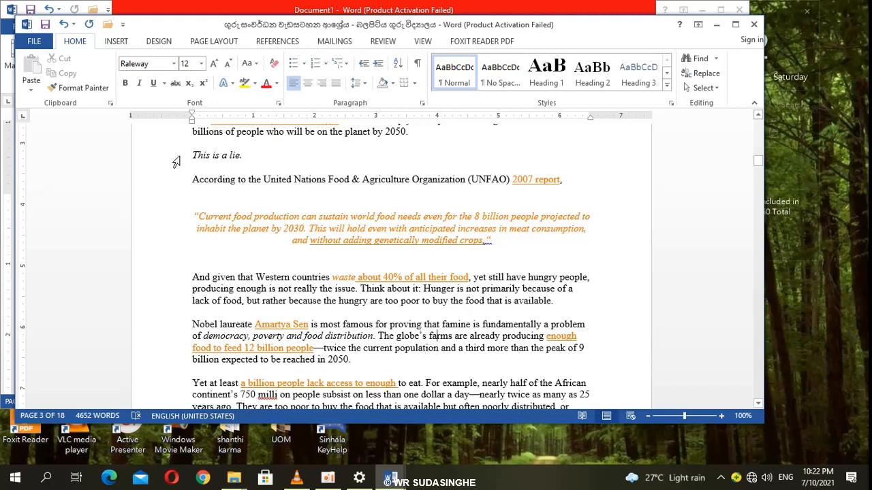
# Step: Color the word "farms" red, and change its font color to black
pyautogui.click(268, 89)
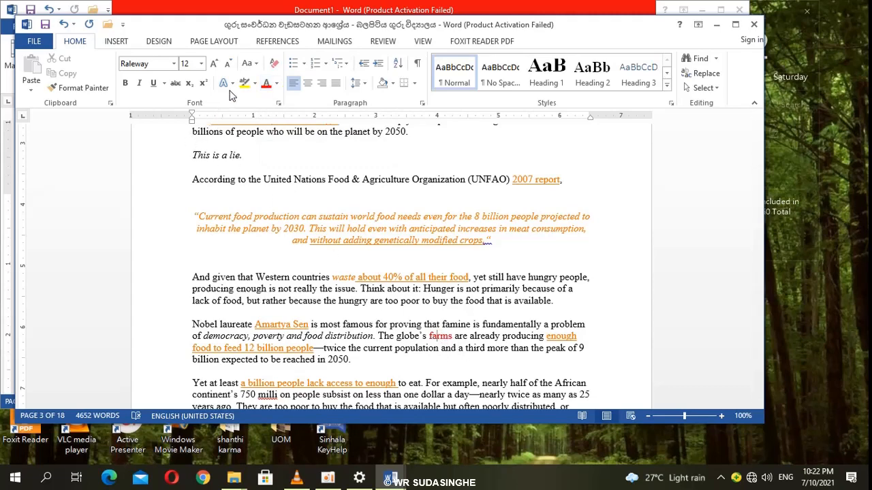
pyautogui.click(276, 84)
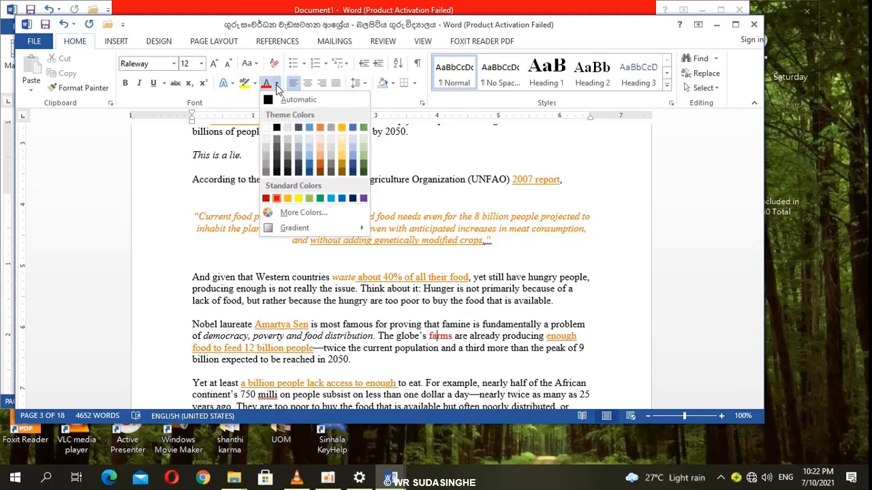
pyautogui.click(276, 127)
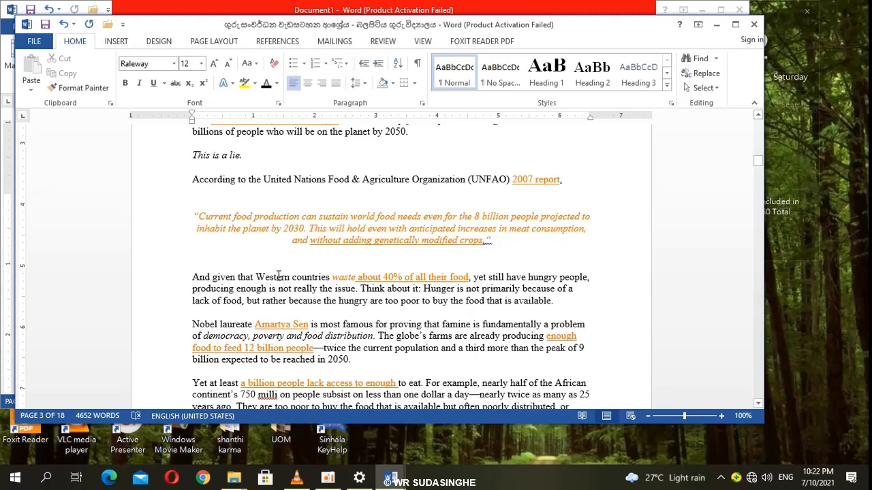
# Step: Select the whole "And given that Western countries" paragraph, and the single words "problem" and "famous" in the paragraph below it
pyautogui.tripleClick(276, 280)
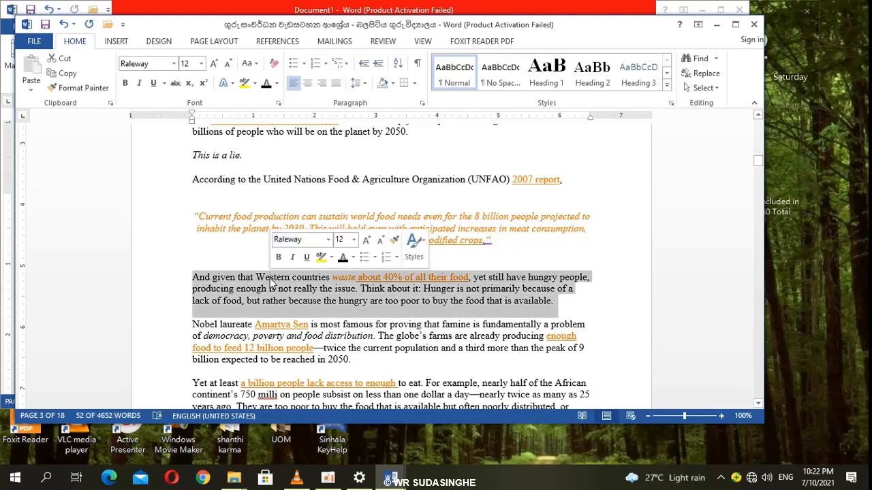
pyautogui.doubleClick(609, 327)
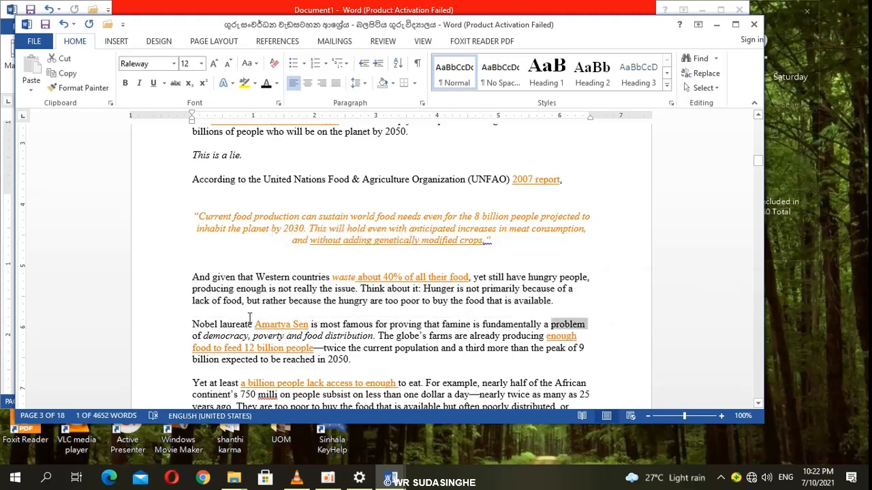
pyautogui.click(355, 326)
pyautogui.doubleClick(349, 327)
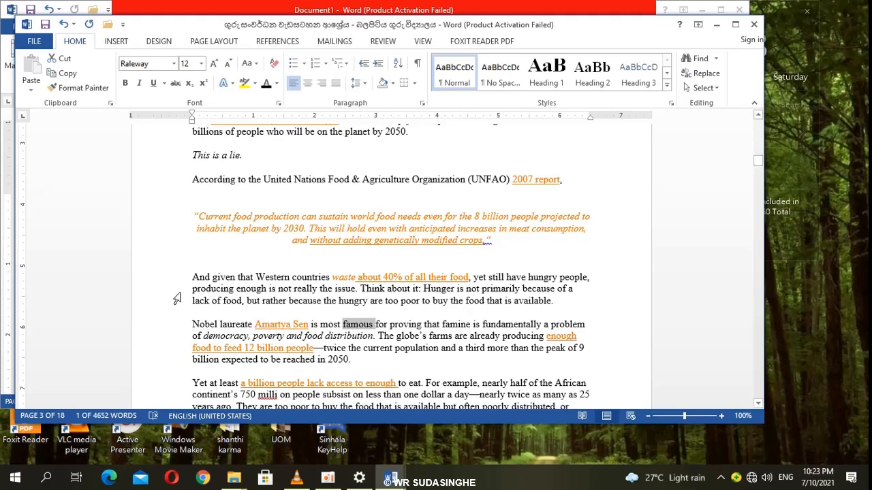
# Step: Select the "And given that Western countries" paragraph from the page margin, clear the selection, and select the word "Western"
pyautogui.doubleClick(177, 299)
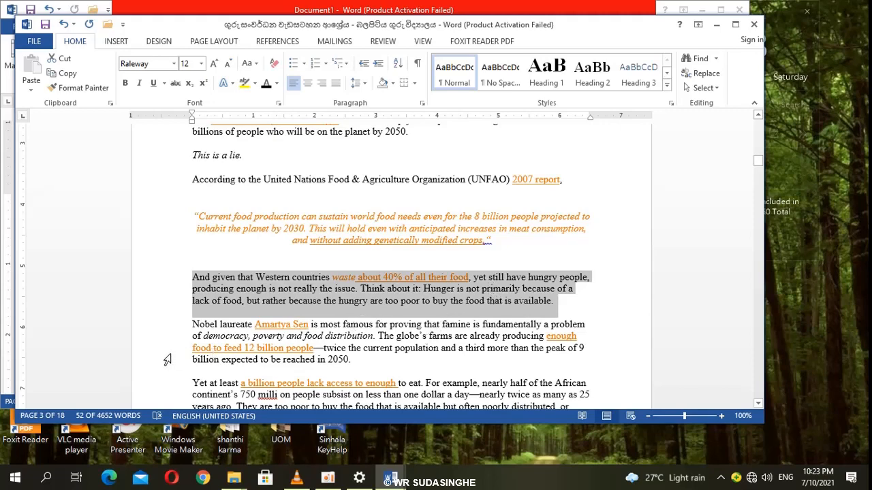
pyautogui.click(628, 307)
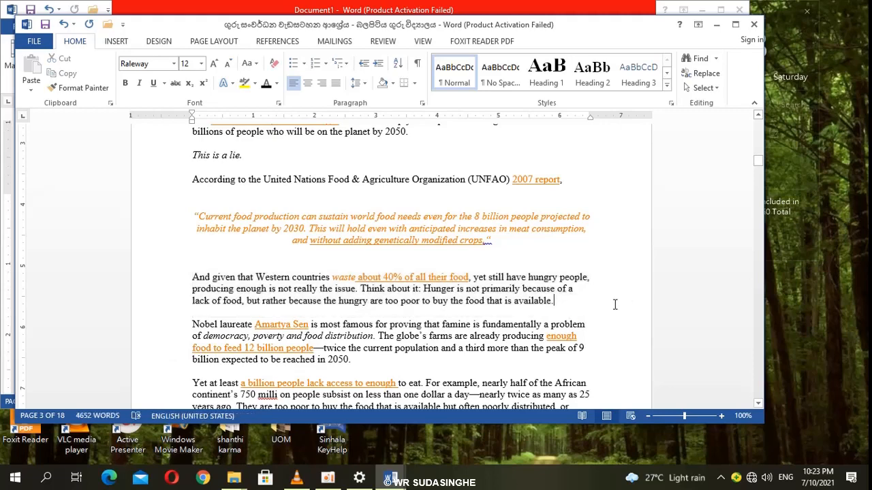
pyautogui.doubleClick(269, 276)
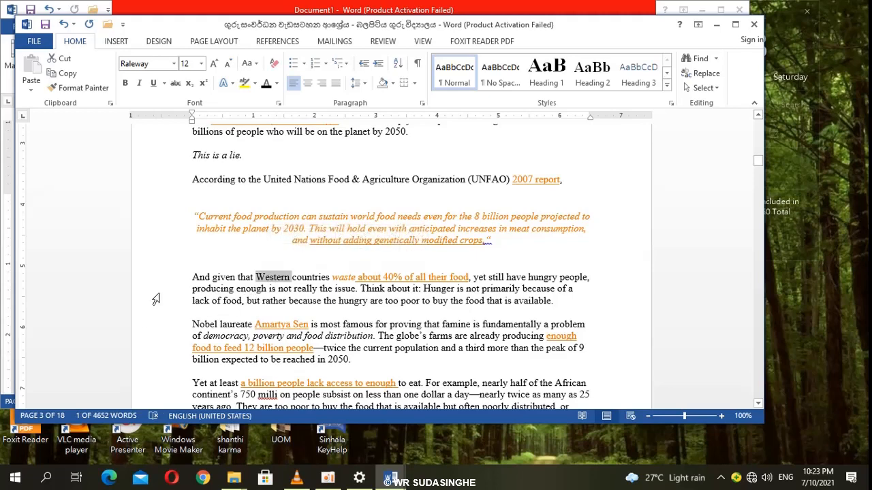
# Step: Select the entire document from the page margin twice, clearing the selection each time
pyautogui.tripleClick(156, 300)
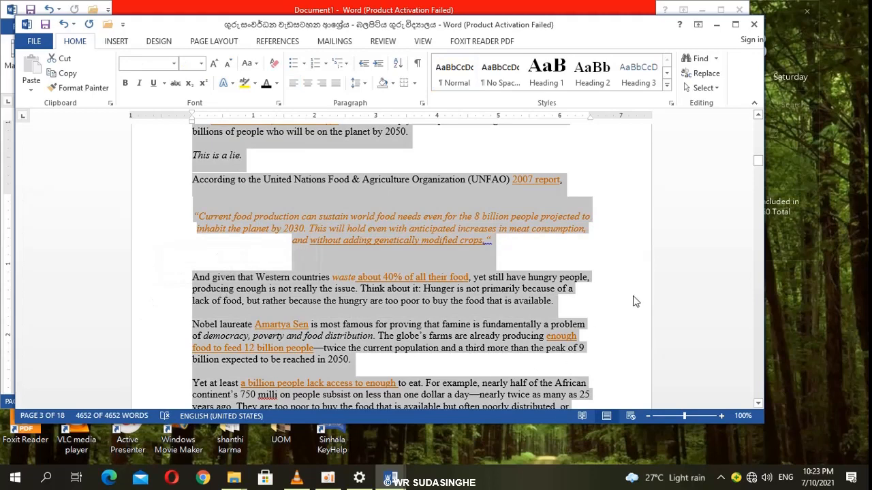
pyautogui.click(631, 285)
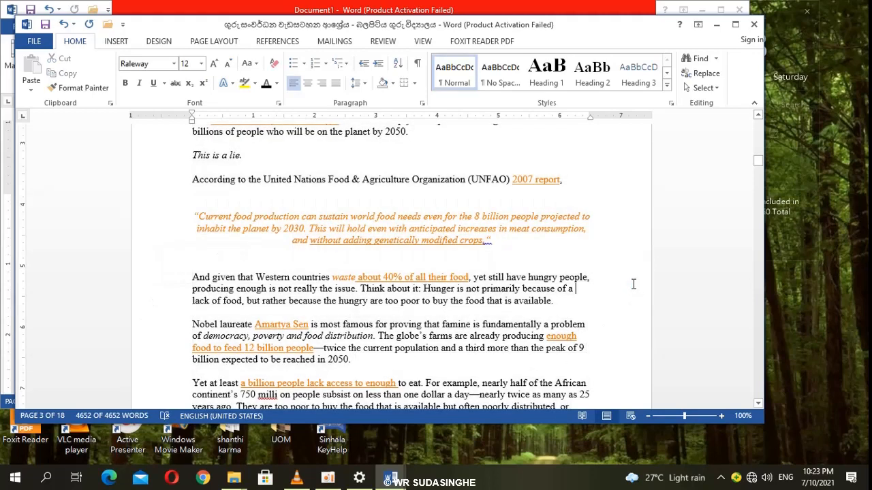
pyautogui.tripleClick(164, 300)
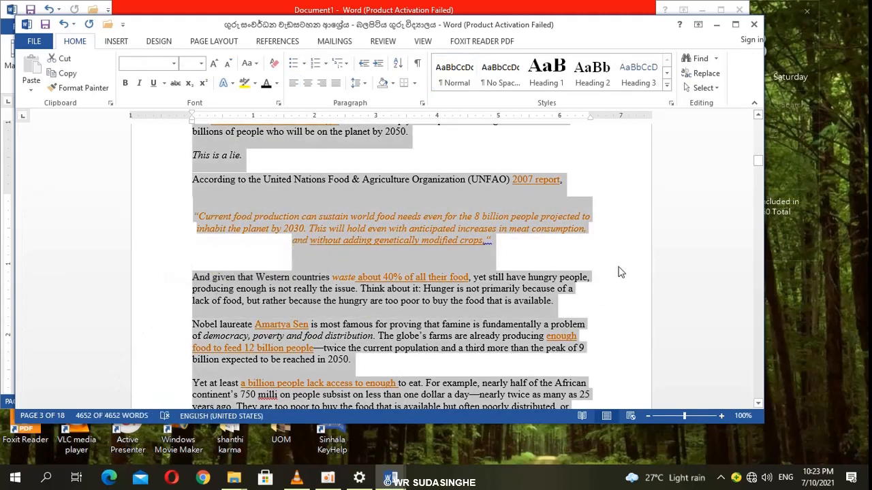
pyautogui.click(626, 261)
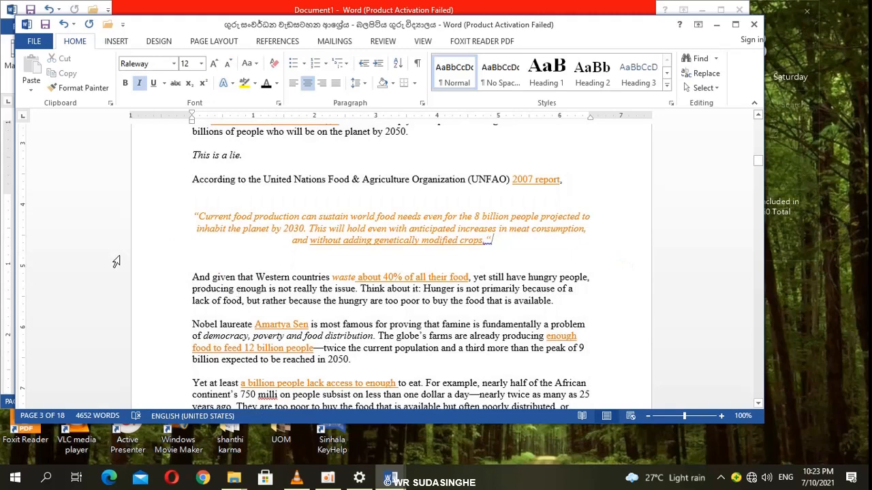
# Step: Select the line beginning "producing enough" from the page margin, and clear the selection by placing the cursor in the word "Western"
pyautogui.click(171, 292)
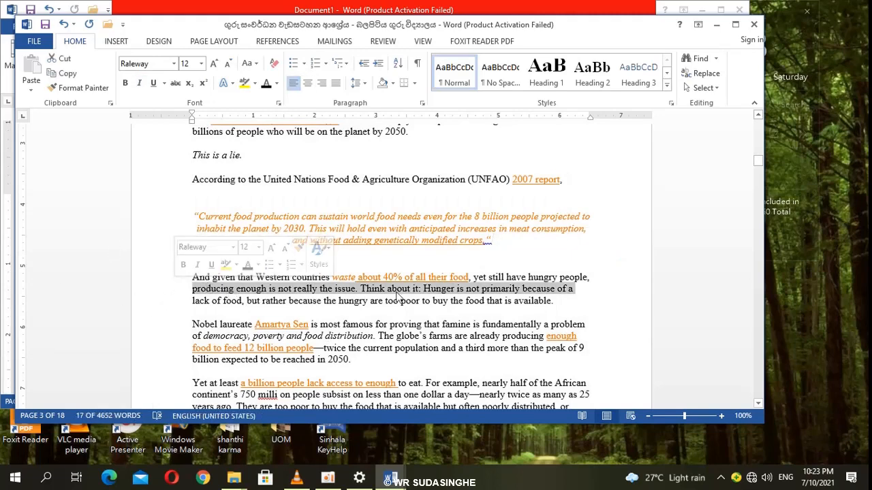
pyautogui.click(592, 301)
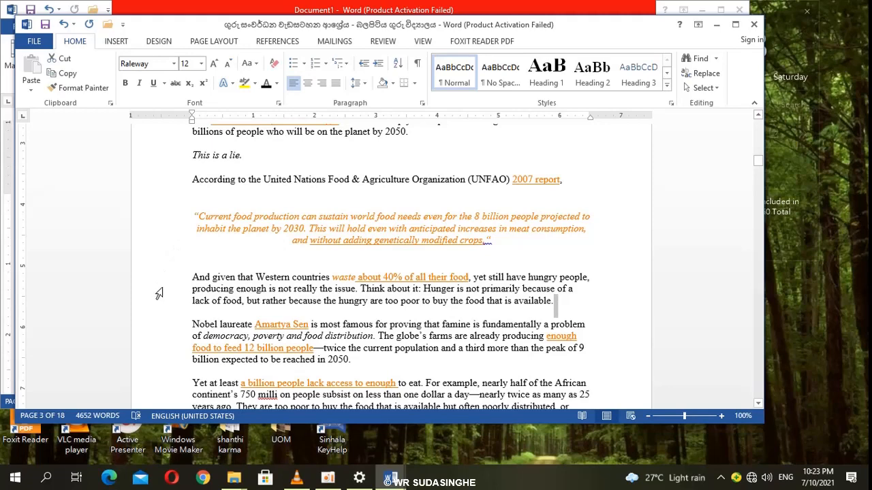
pyautogui.click(269, 277)
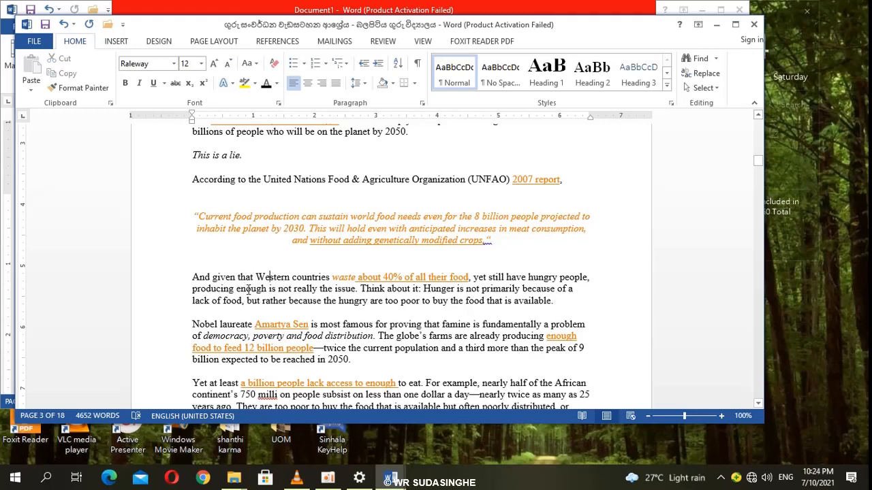
# Step: Select the "And given that Western countries" paragraph from within its text, clear it, and select only the word "enough"
pyautogui.tripleClick(247, 288)
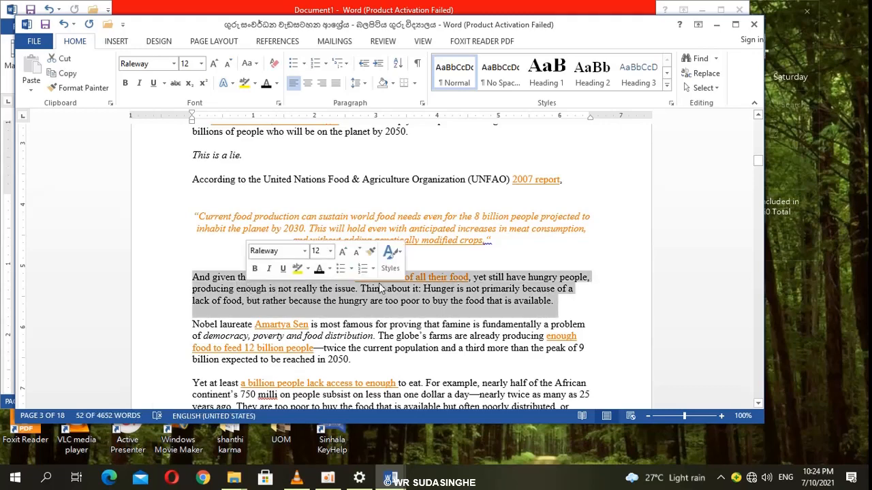
pyautogui.click(490, 240)
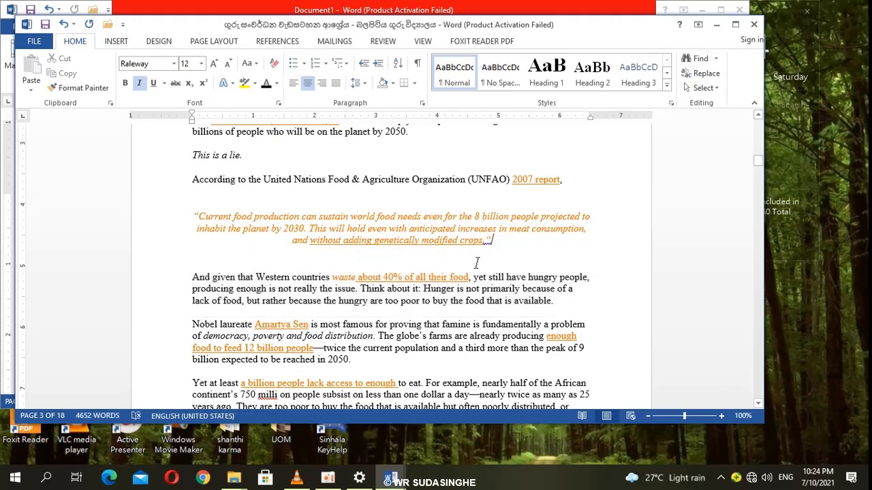
pyautogui.doubleClick(252, 289)
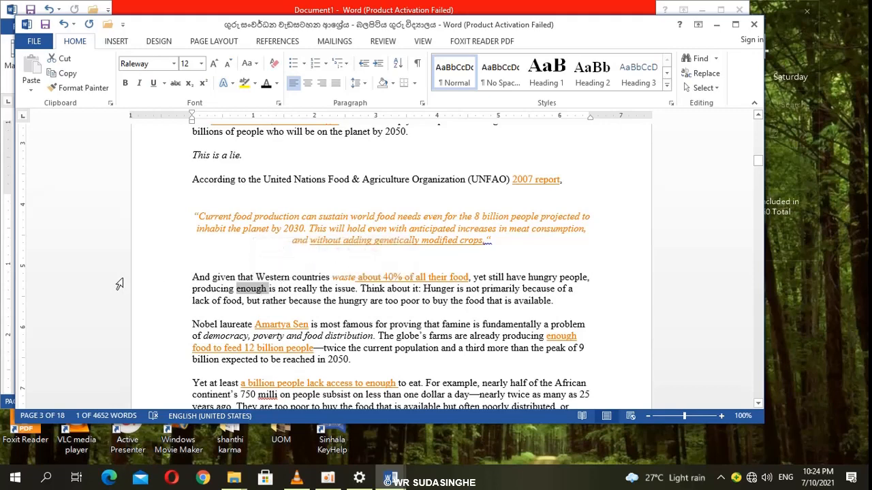
# Step: From the page margin, select single lines on page 3, and whole paragraphs such as the orange quotation about current food production
pyautogui.click(167, 298)
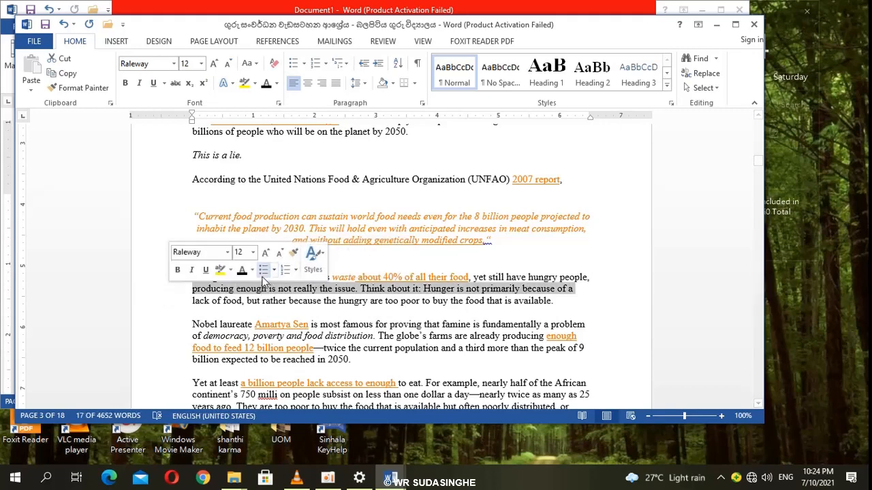
pyautogui.click(175, 330)
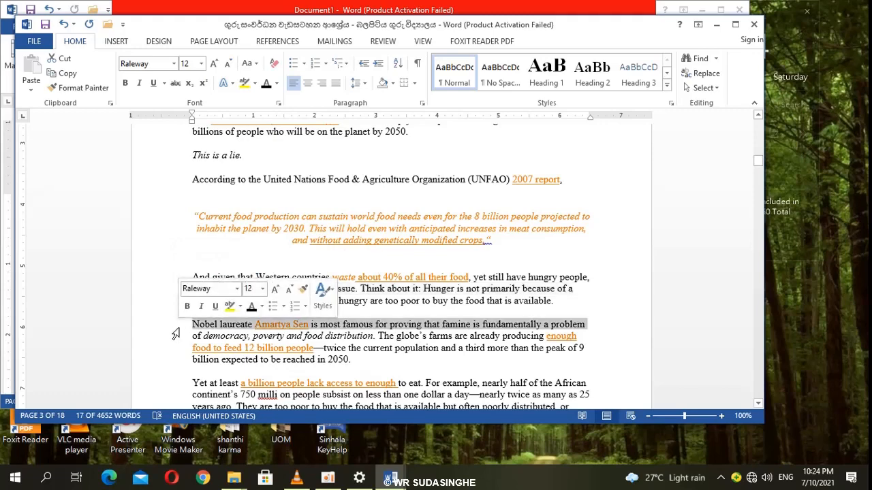
pyautogui.click(174, 365)
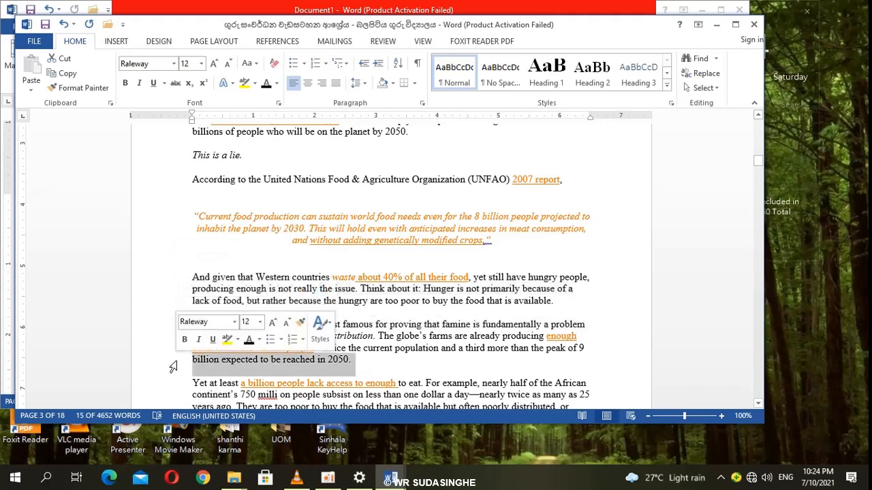
pyautogui.doubleClick(175, 297)
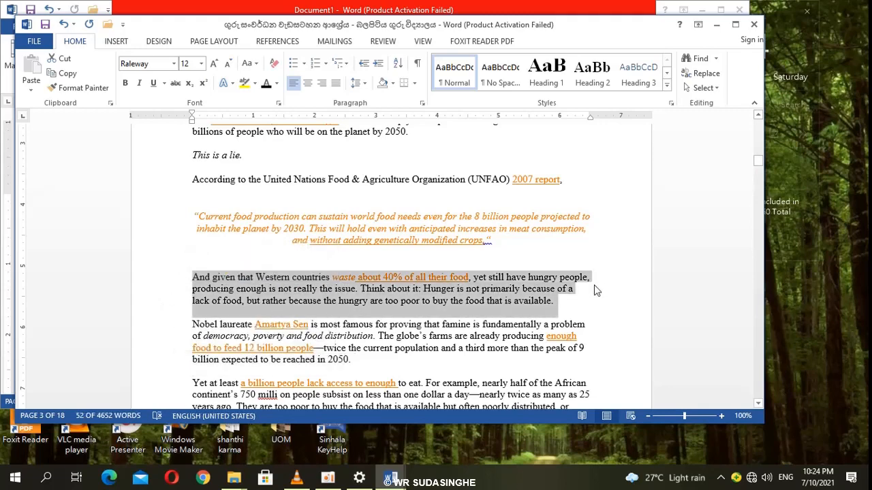
pyautogui.doubleClick(155, 260)
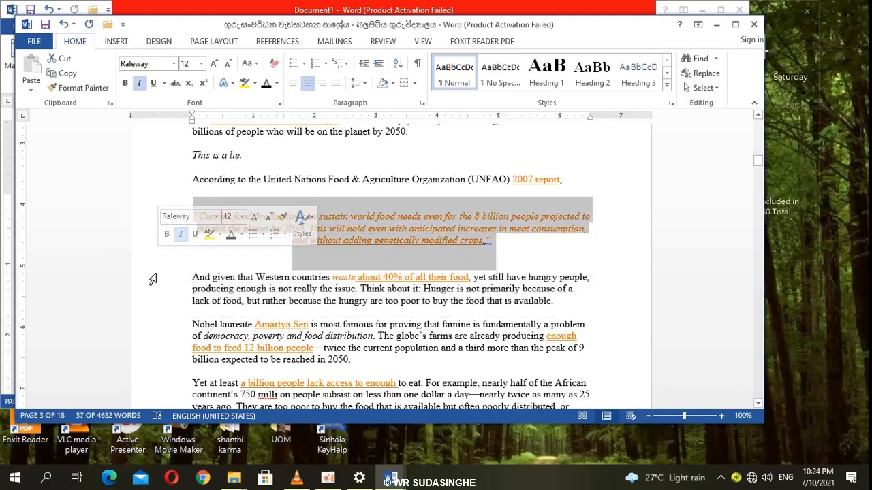
# Step: Select all of the document's text from the margin beside the "And given" paragraph, and clear the selection in the word "people"
pyautogui.tripleClick(163, 281)
pyautogui.doubleClick(163, 280)
pyautogui.click(163, 278)
pyautogui.tripleClick(159, 283)
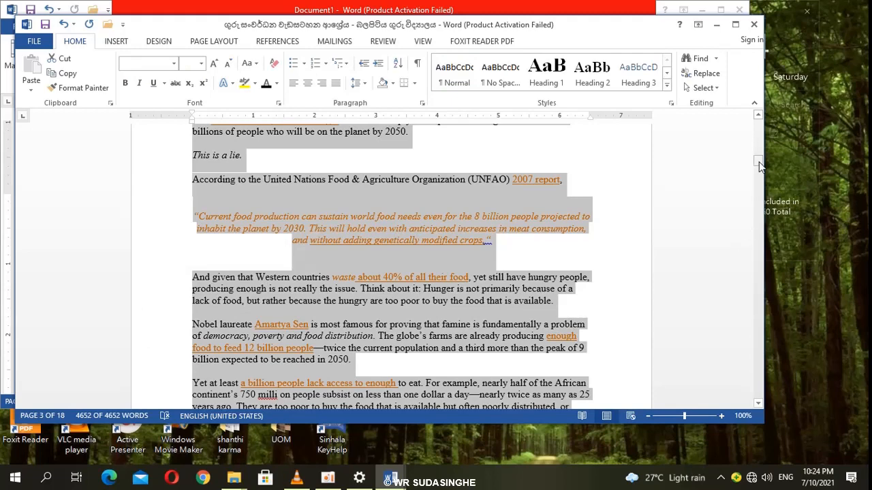
pyautogui.click(565, 277)
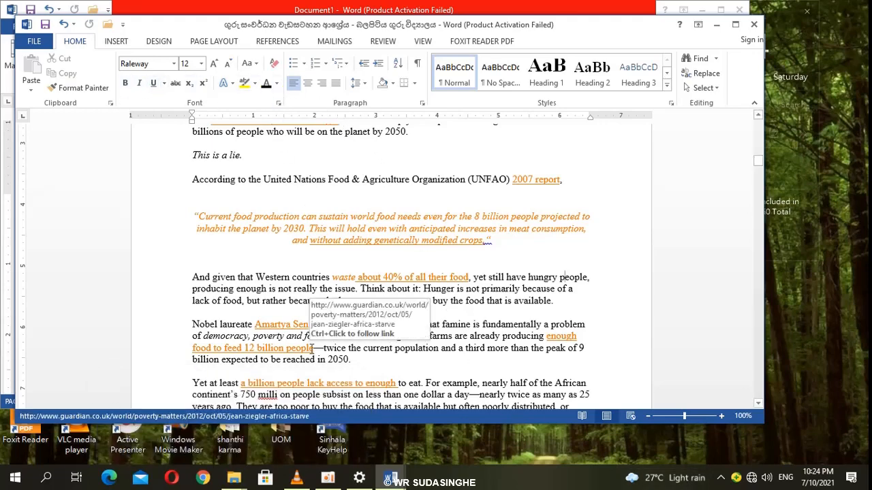
# Step: Select the words "famine" and "proving" in the "Nobel laureate" paragraph, and clear the selection
pyautogui.doubleClick(458, 326)
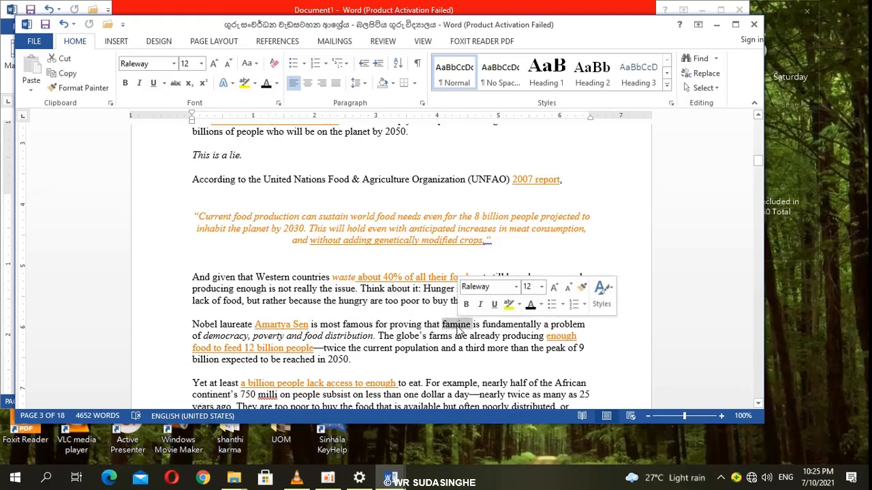
pyautogui.doubleClick(405, 324)
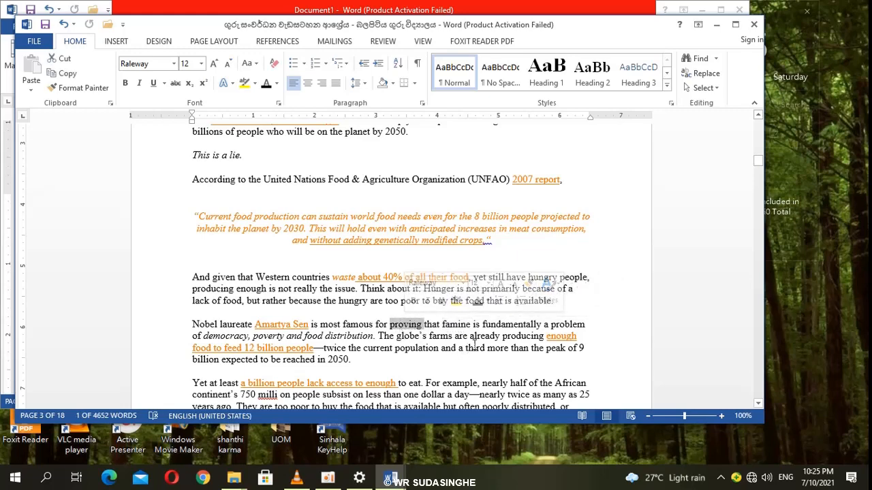
pyautogui.click(493, 326)
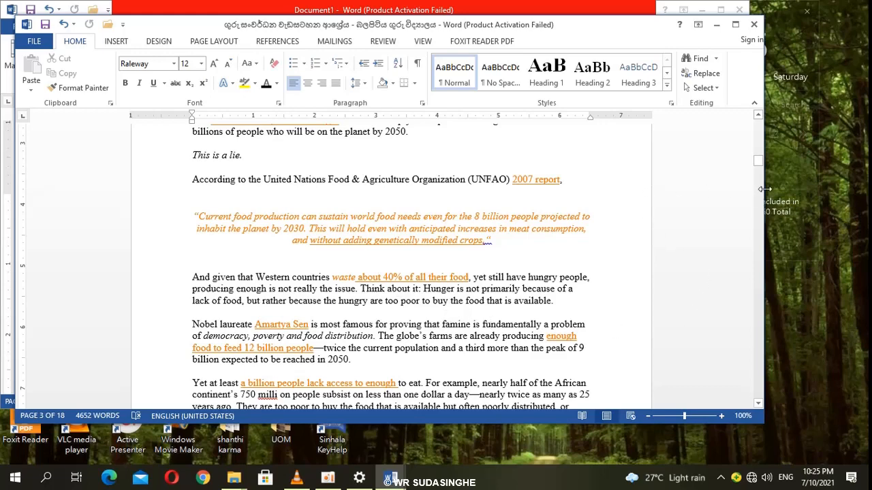
# Step: Select the "Raising crop yields" paragraph at the end of page 3, and open and close that page's footer
pyautogui.moveTo(759, 165); pyautogui.dragTo(758, 170)
pyautogui.click(753, 170)
pyautogui.tripleClick(753, 170)
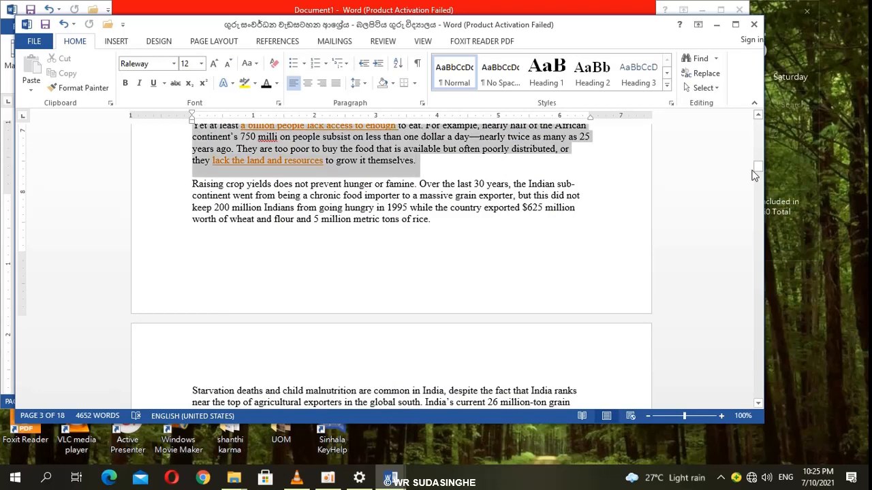
pyautogui.tripleClick(420, 249)
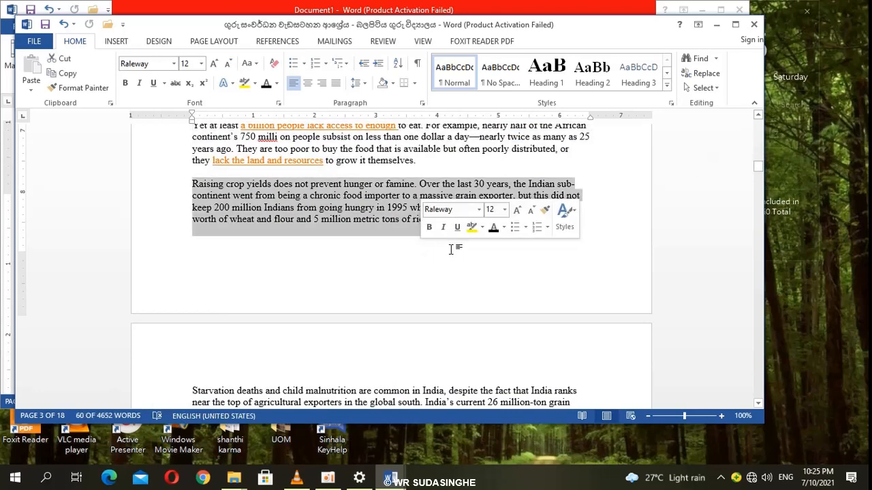
pyautogui.doubleClick(399, 279)
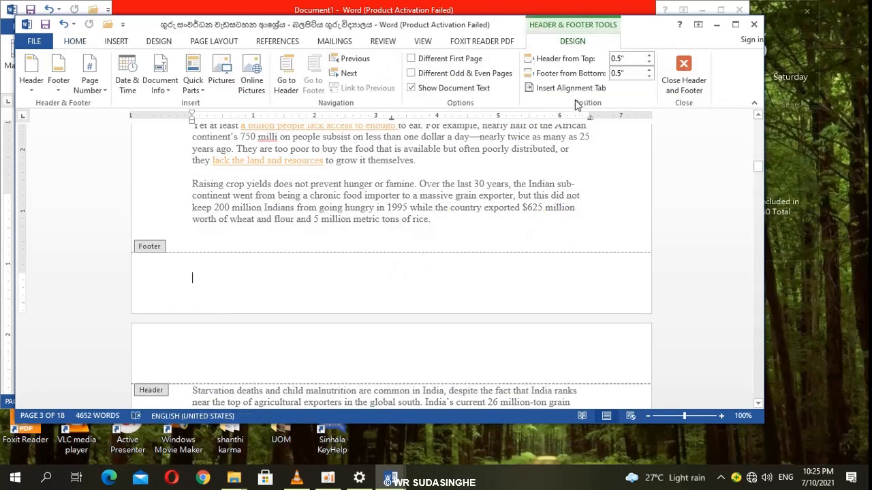
pyautogui.click(681, 74)
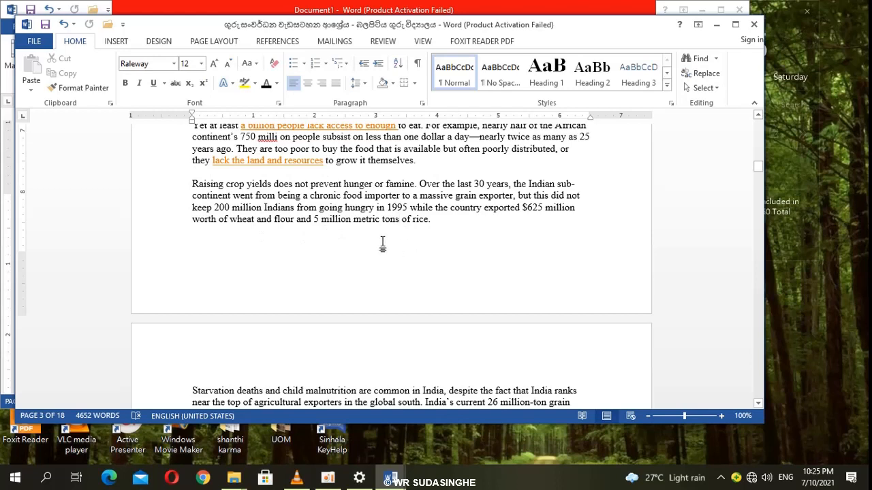
# Step: Try right and left alignment on the "Raising crop yields" paragraph at the end of page 3, and justify it
pyautogui.click(174, 198)
pyautogui.click(311, 259)
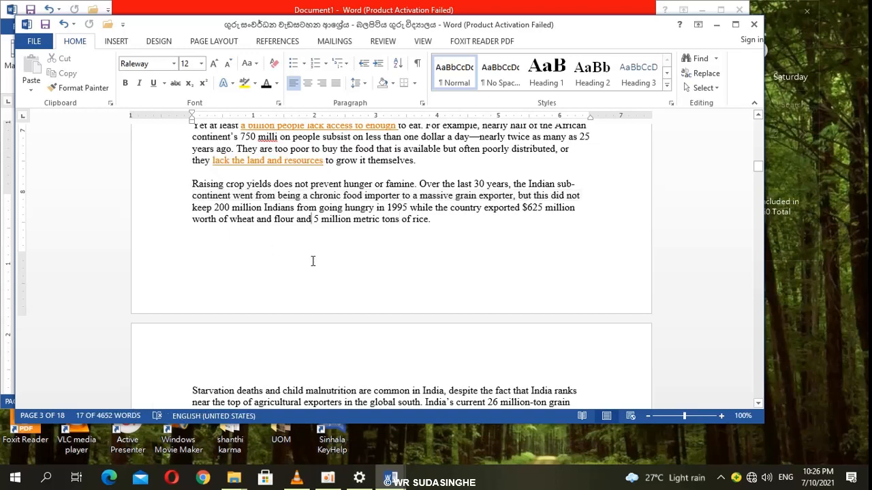
pyautogui.doubleClick(174, 205)
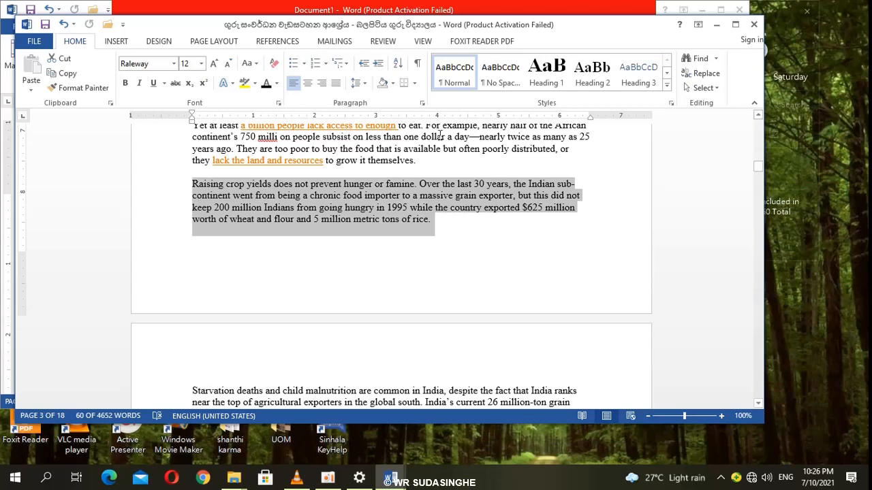
pyautogui.click(323, 85)
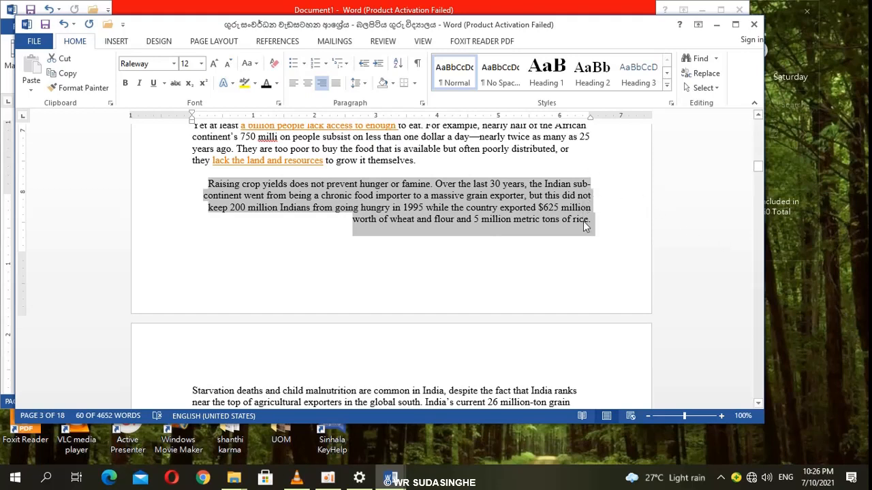
pyautogui.click(295, 89)
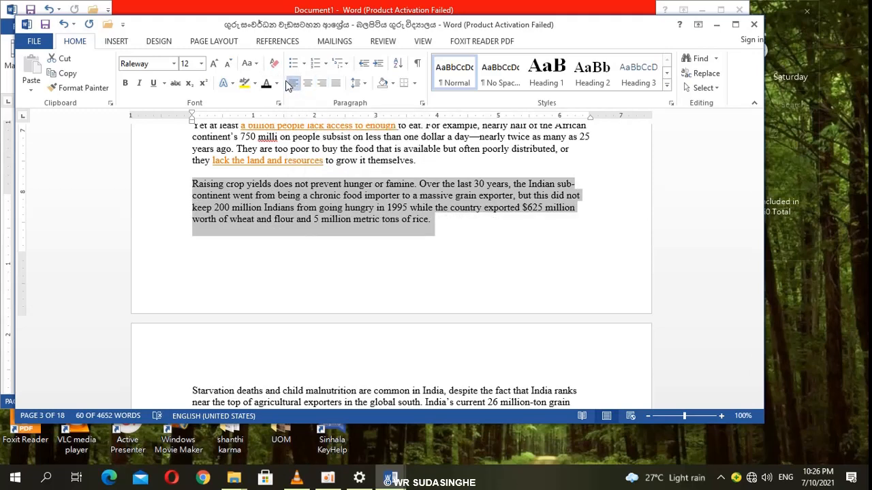
pyautogui.click(335, 84)
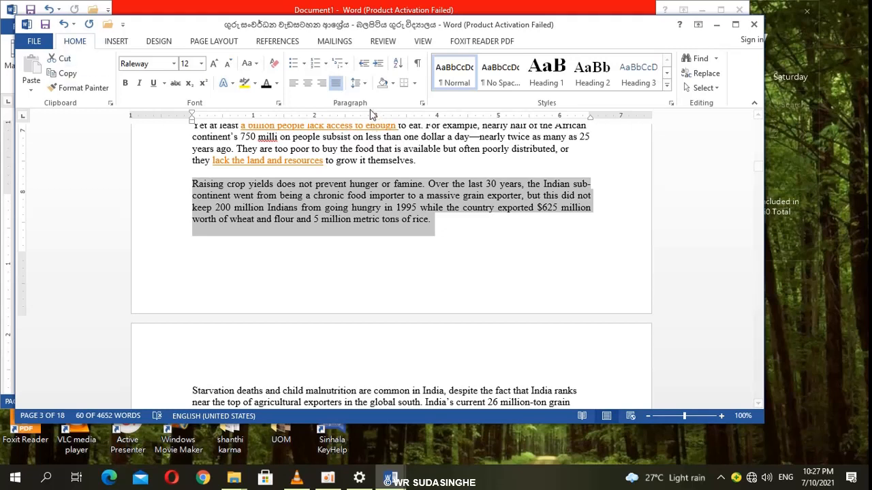
# Step: Try increasing the left indent of the "Raising crop yields" paragraph in several increments, and decrease it back to the margin
pyautogui.click(379, 67)
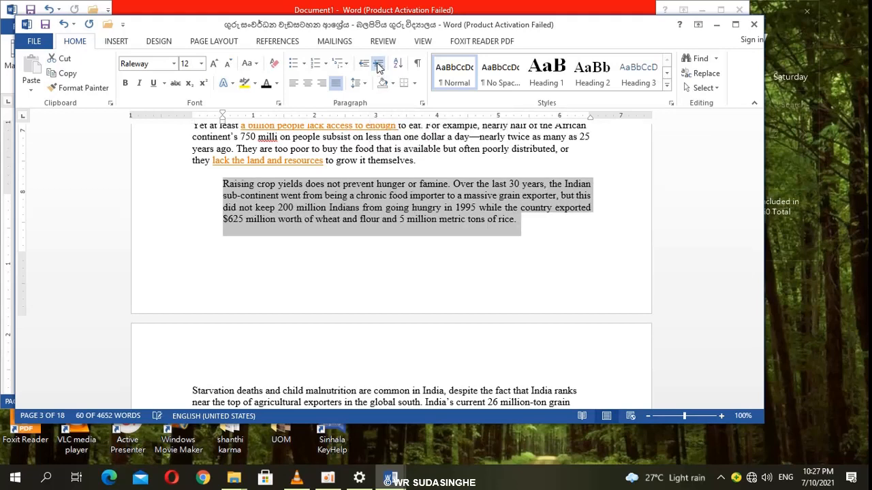
pyautogui.click(379, 66)
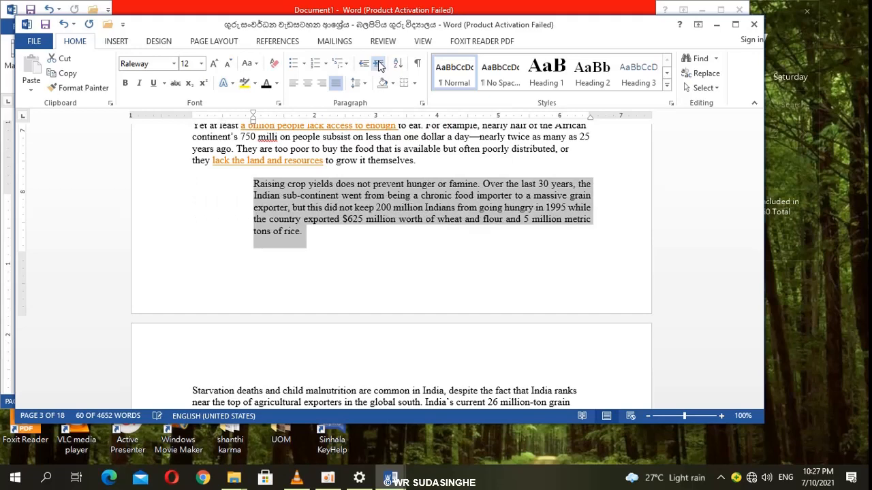
pyautogui.click(379, 65)
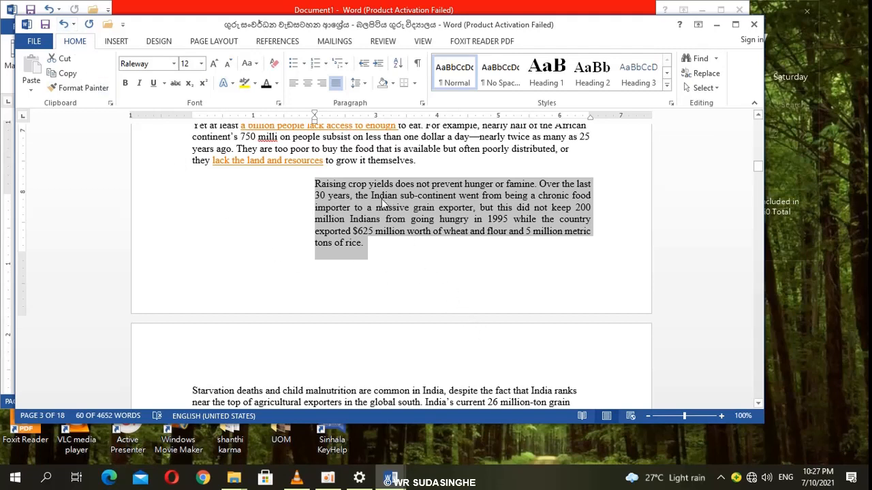
pyautogui.click(365, 69)
pyautogui.click(364, 68)
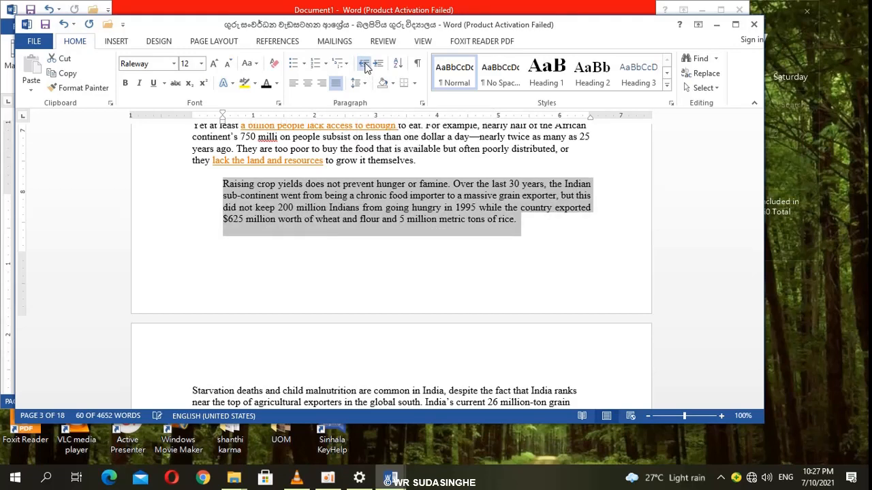
pyautogui.click(364, 67)
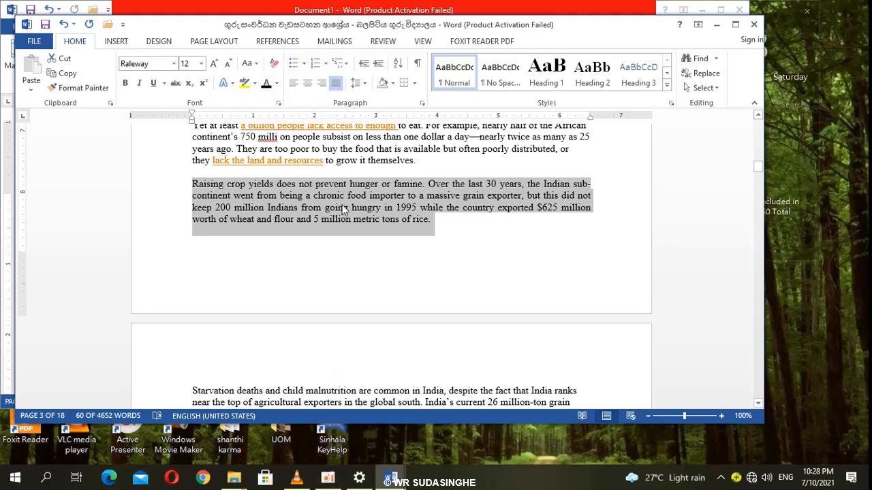
# Step: Enlarge the word "Over" in the "Raising crop yields" paragraph to 22 pt
pyautogui.click(439, 181)
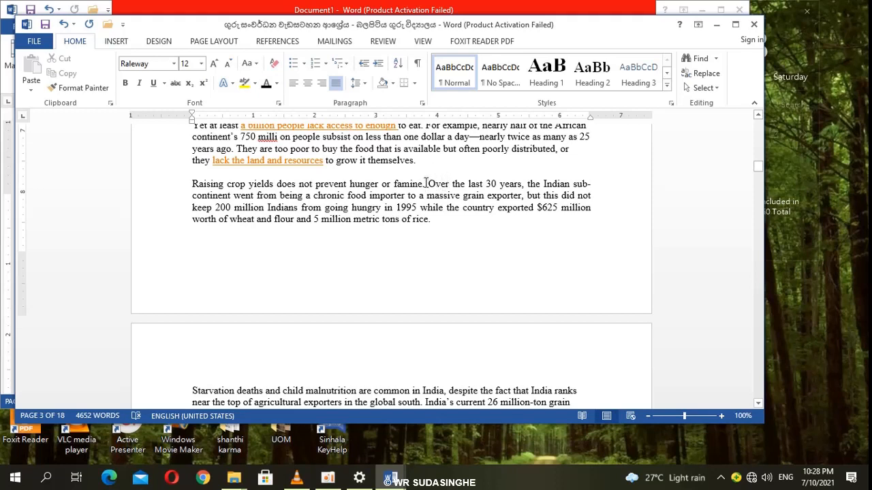
pyautogui.click(213, 64)
pyautogui.click(213, 64)
pyautogui.click(213, 64)
pyautogui.click(213, 64)
pyautogui.click(212, 65)
pyautogui.click(212, 66)
pyautogui.click(212, 66)
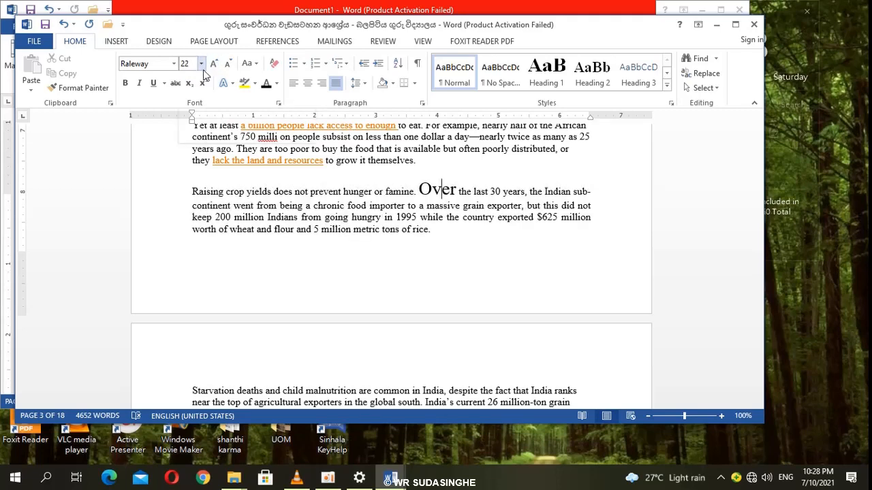
# Step: Colour the word "Over" in the "Raising crop yields" paragraph red and give it a double underline
pyautogui.click(276, 86)
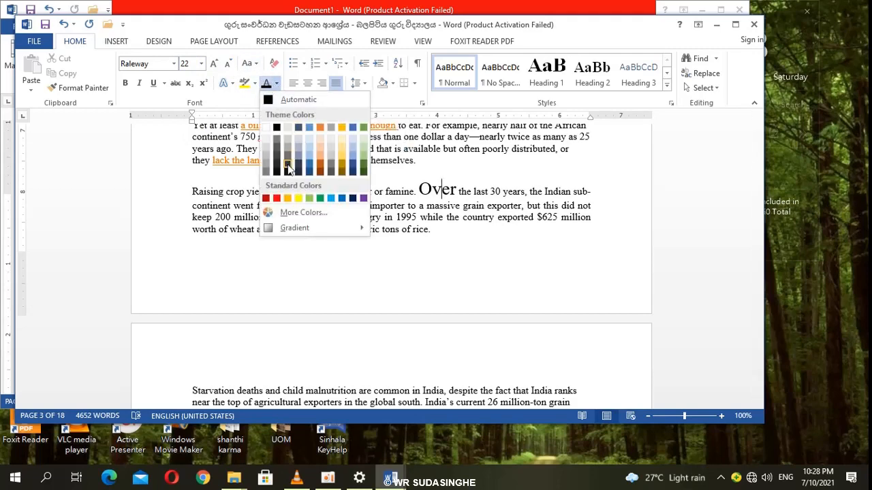
pyautogui.click(276, 198)
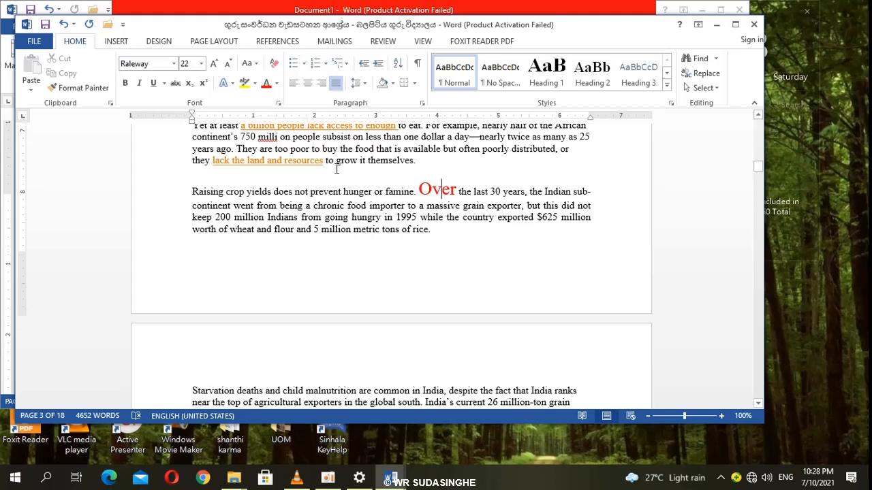
pyautogui.click(164, 83)
pyautogui.click(152, 83)
pyautogui.click(163, 83)
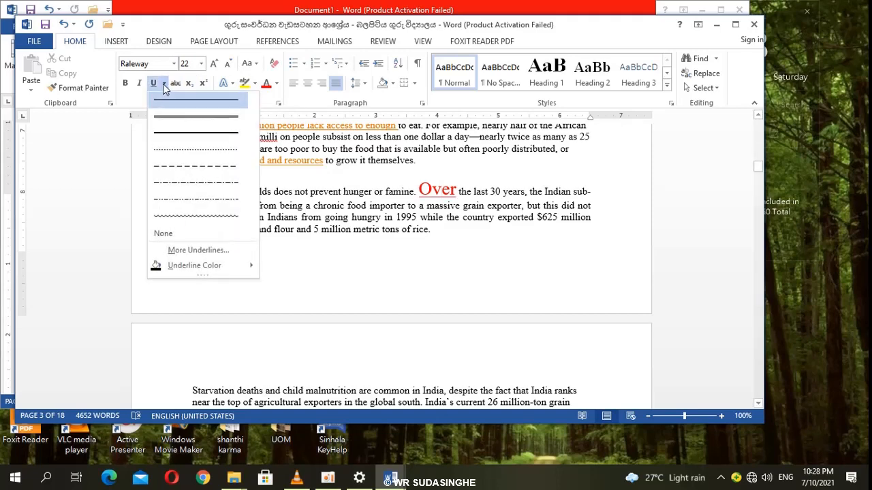
pyautogui.click(172, 121)
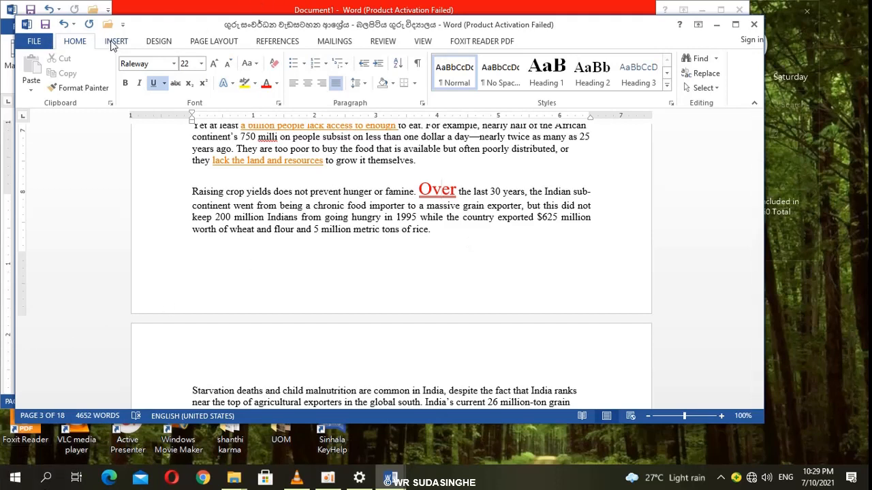
# Step: Set the document's paper size to A4 (8.27" x 11.69")
pyautogui.click(214, 42)
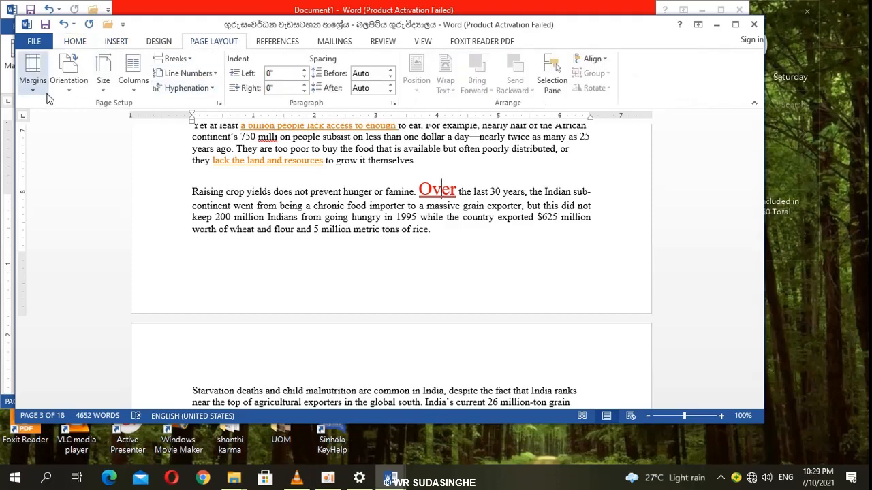
pyautogui.click(103, 95)
pyautogui.click(103, 95)
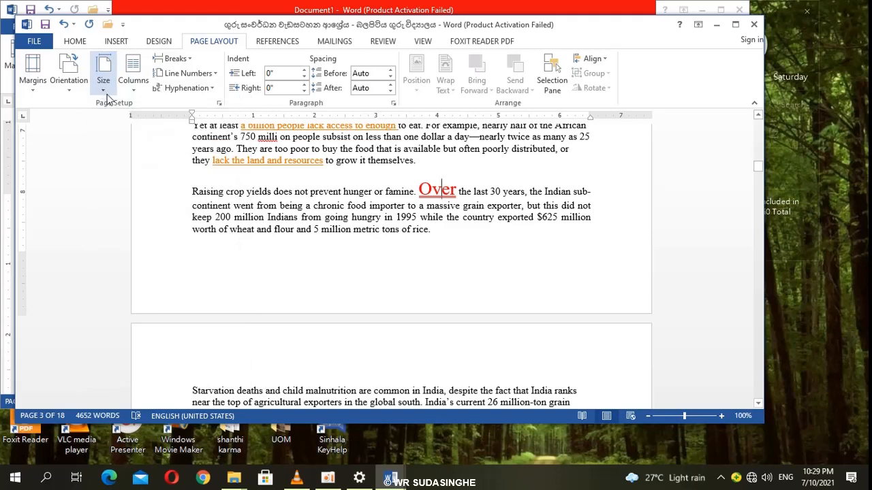
pyautogui.click(103, 96)
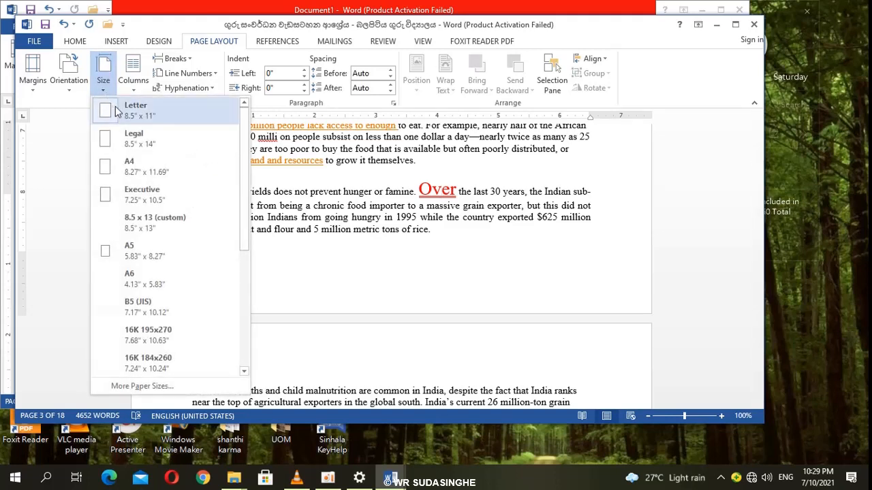
pyautogui.click(126, 172)
pyautogui.click(121, 172)
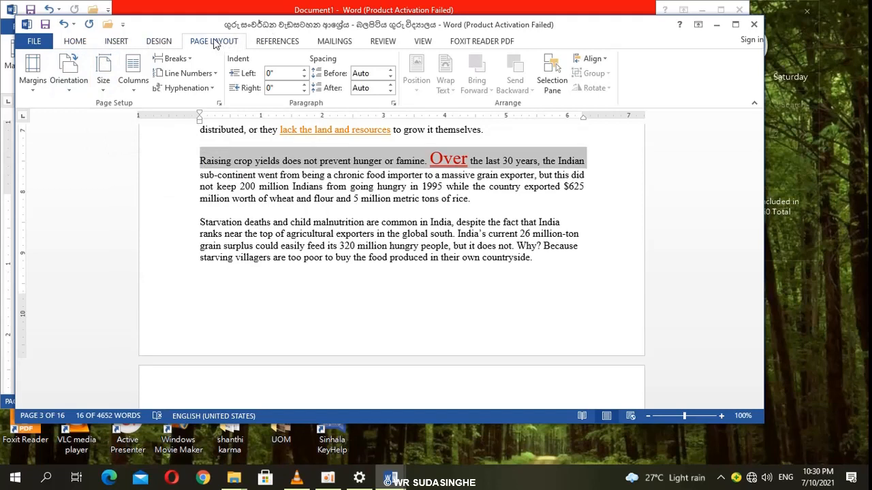
# Step: Switch the document's paper size to Letter (8.5" x 11") and back to A4
pyautogui.click(103, 87)
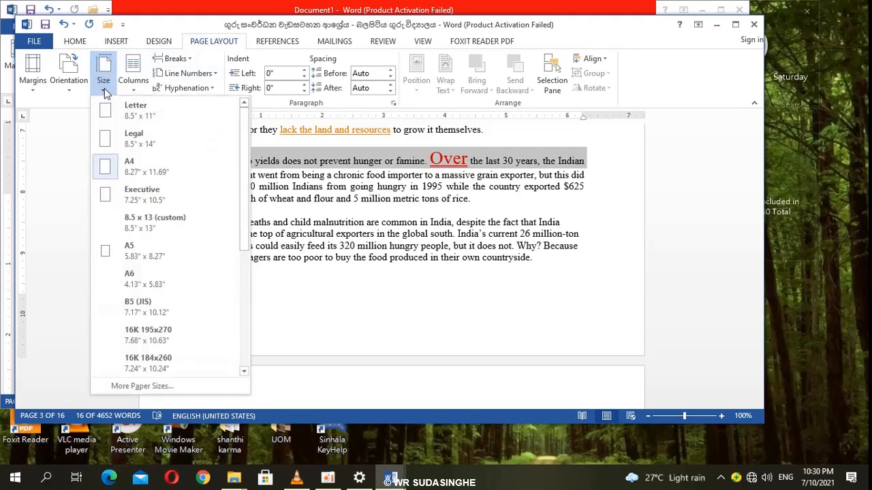
pyautogui.click(134, 113)
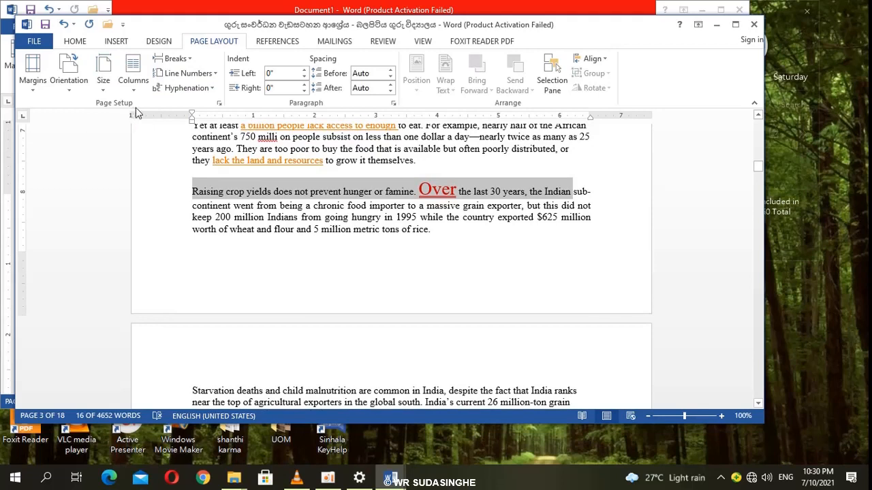
pyautogui.click(102, 94)
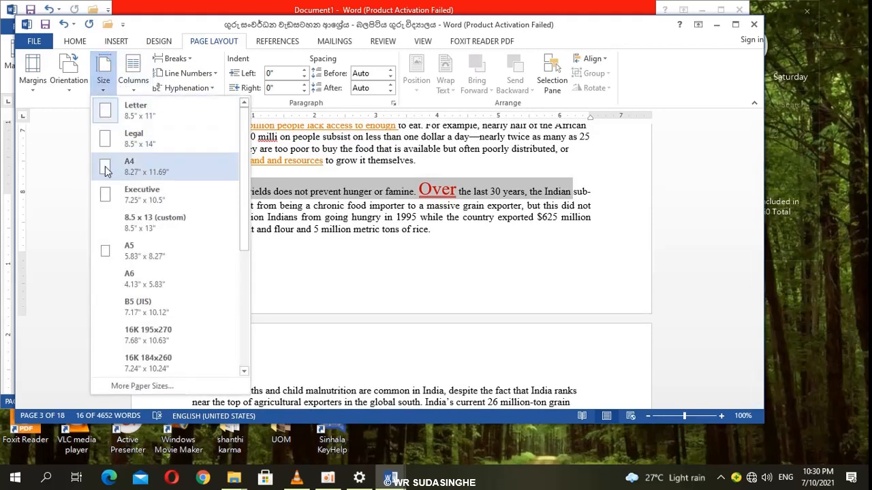
pyautogui.click(106, 170)
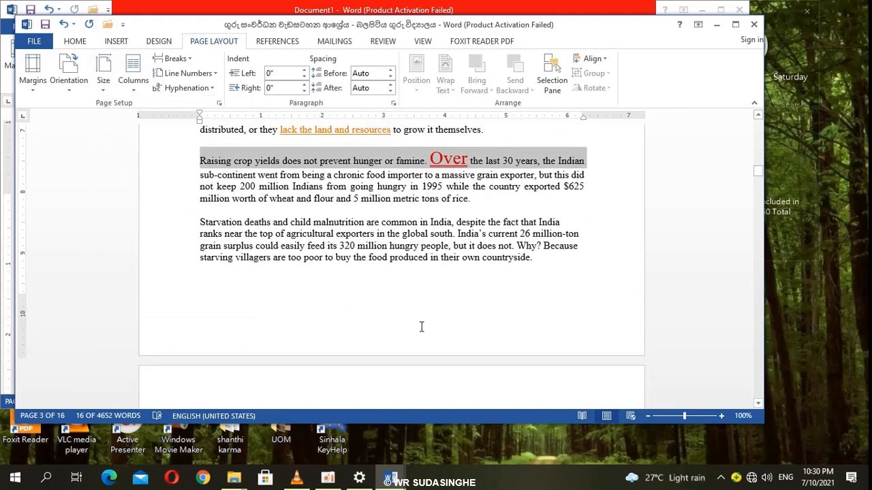
# Step: Look through the A4 pages from page 3 to page 7, and return to the "Raising crop yields" paragraph
pyautogui.moveTo(424, 320); pyautogui.dragTo(417, 321)
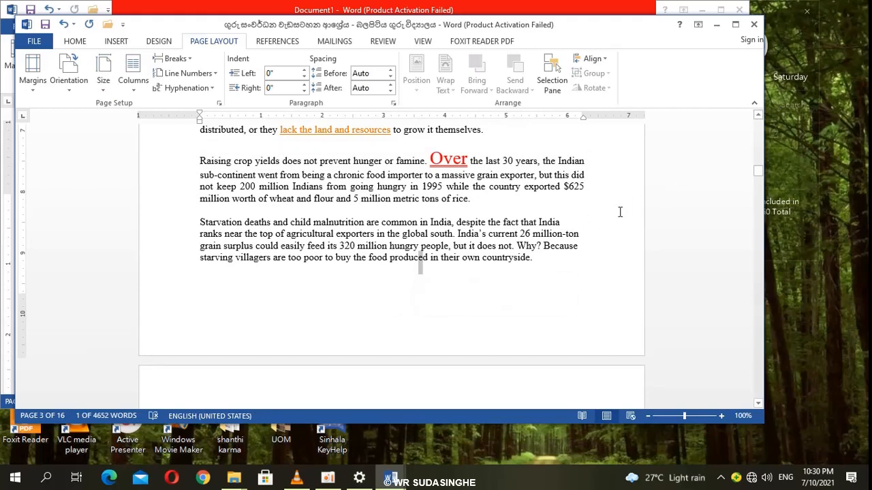
pyautogui.click(758, 187)
pyautogui.click(758, 187)
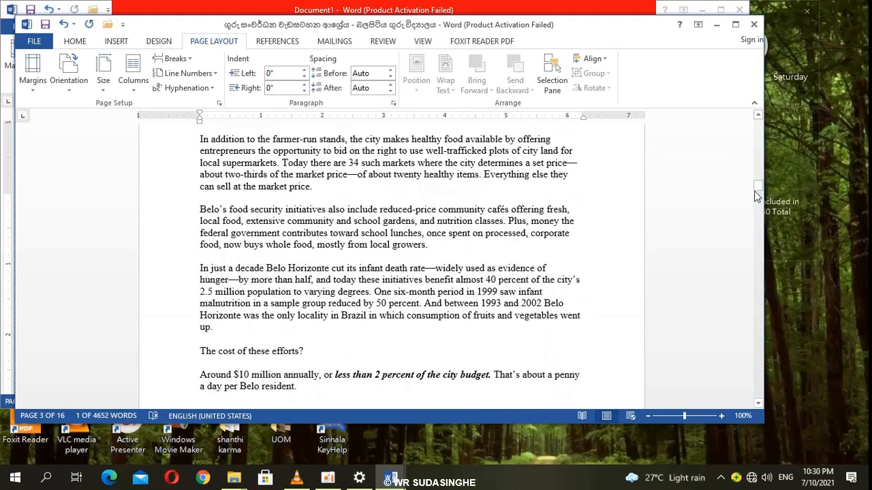
pyautogui.click(757, 195)
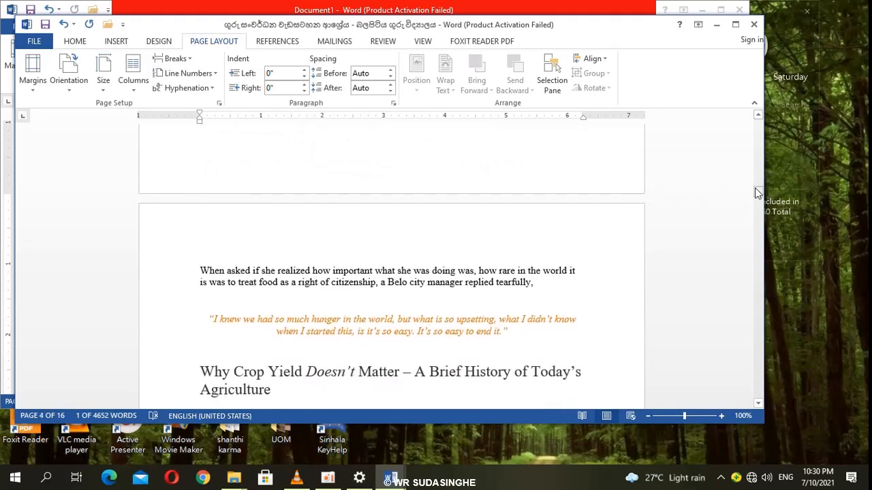
pyautogui.click(758, 202)
pyautogui.moveTo(758, 203); pyautogui.dragTo(754, 236)
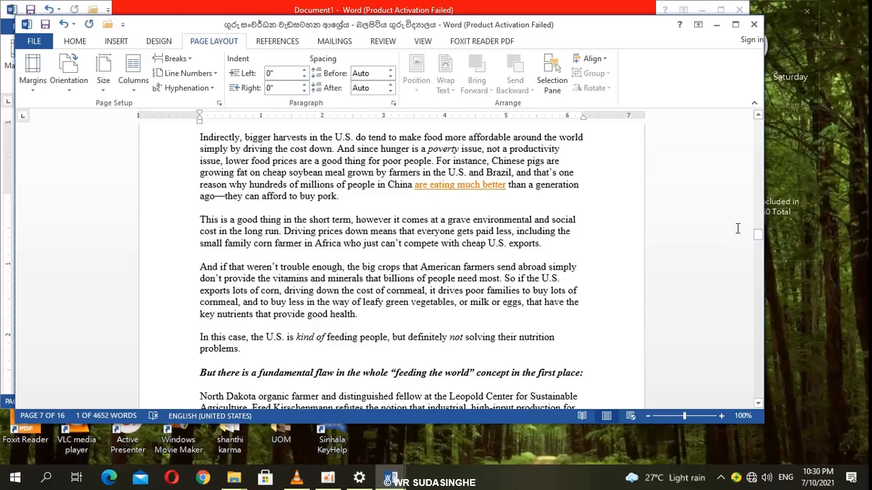
pyautogui.moveTo(759, 233); pyautogui.dragTo(766, 171)
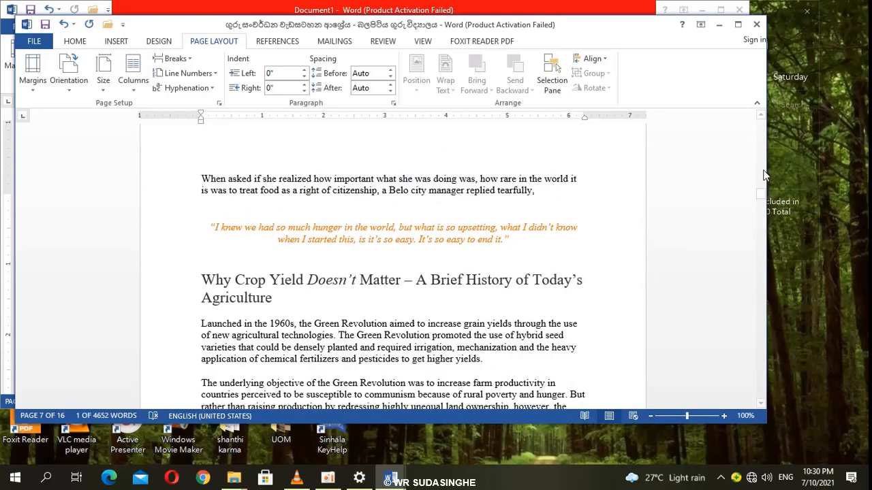
pyautogui.scroll(-1, 766, 203)
pyautogui.moveTo(766, 203)
pyautogui.mouseDown()
pyautogui.moveTo(765, 216)
pyautogui.moveTo(766, 204)
pyautogui.mouseUp()
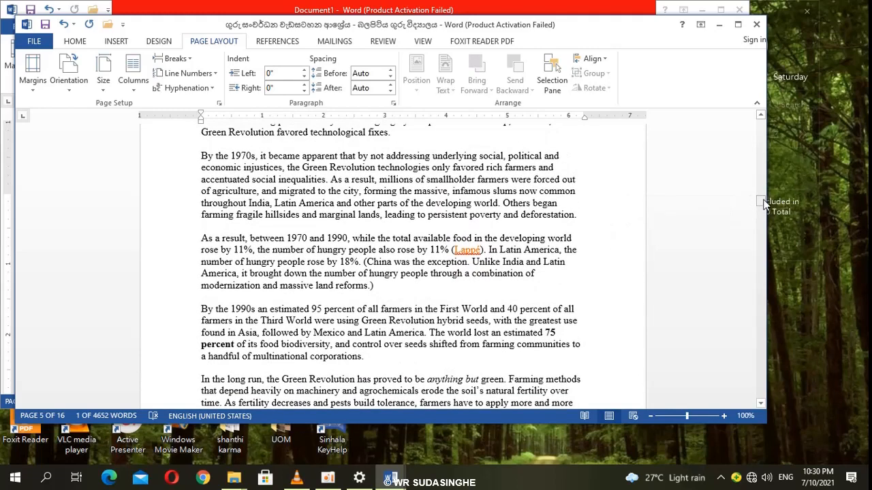
pyautogui.moveTo(764, 201); pyautogui.dragTo(766, 169)
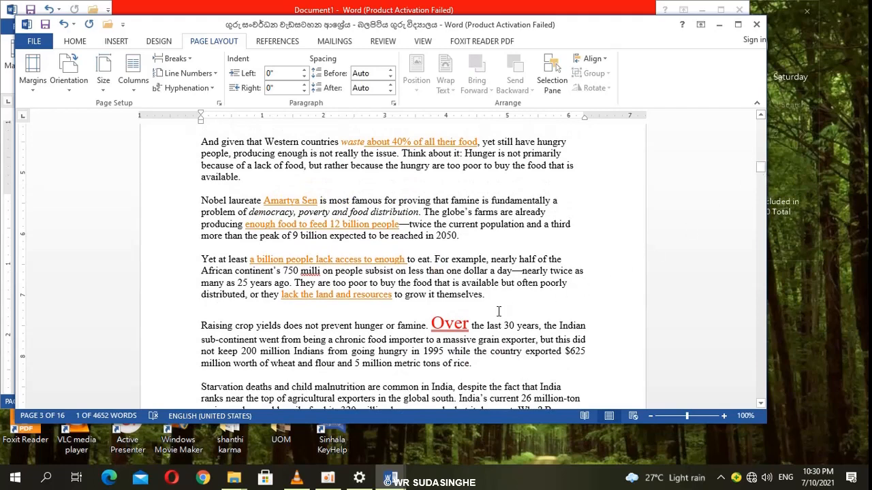
# Step: Select the large red word "Over" in the "Raising crop yields" paragraph
pyautogui.click(449, 325)
pyautogui.doubleClick(433, 321)
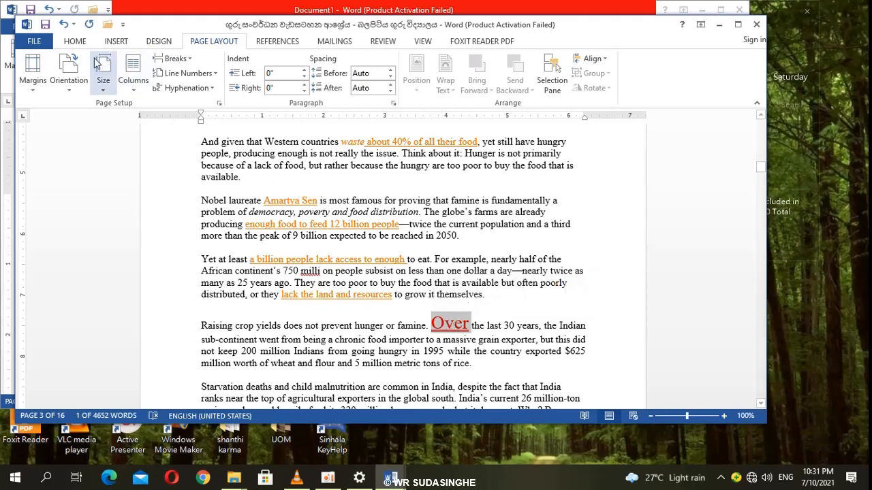
# Step: Collapse the ribbon and expand it again
pyautogui.doubleClick(71, 43)
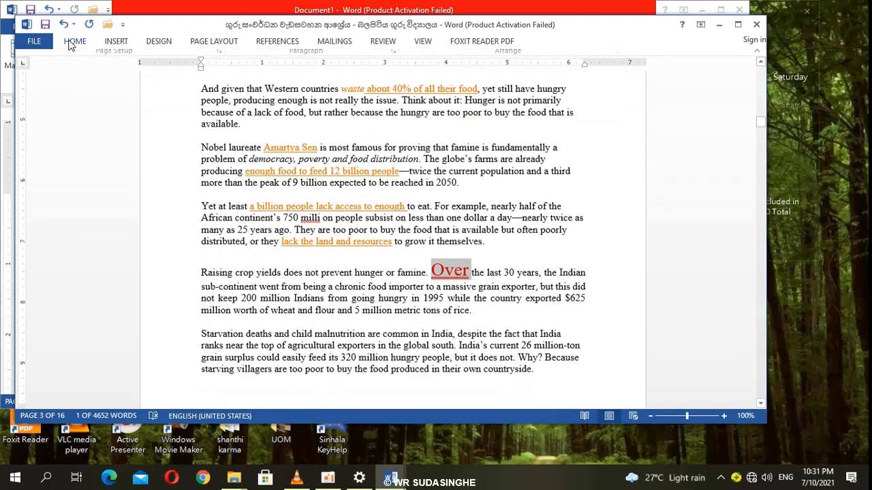
pyautogui.rightClick(142, 31)
pyautogui.click(141, 32)
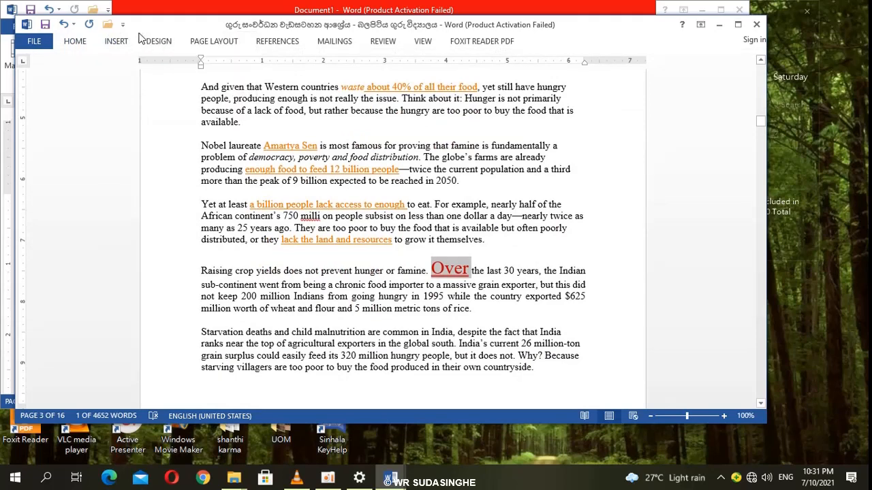
pyautogui.rightClick(142, 28)
pyautogui.click(142, 29)
pyautogui.rightClick(147, 22)
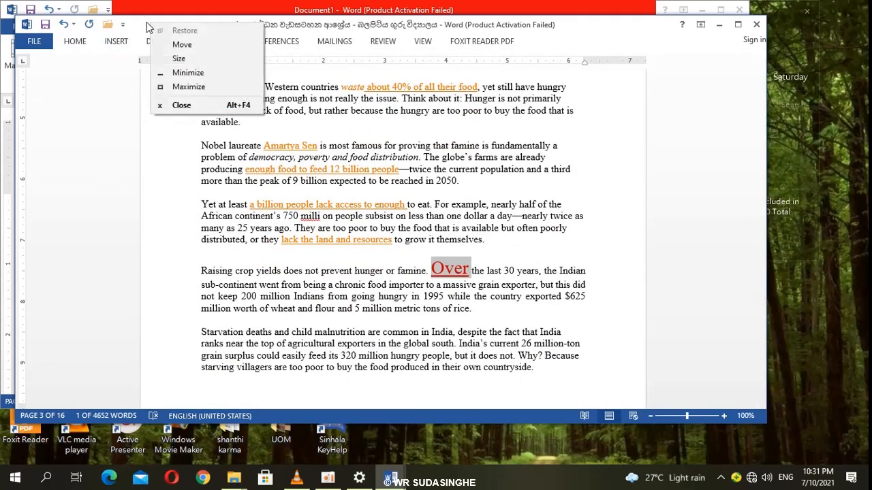
pyautogui.click(422, 51)
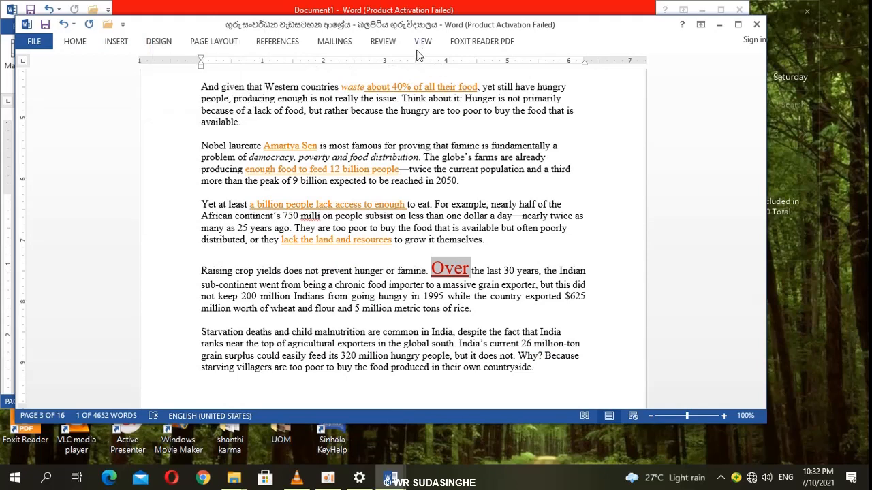
pyautogui.rightClick(402, 42)
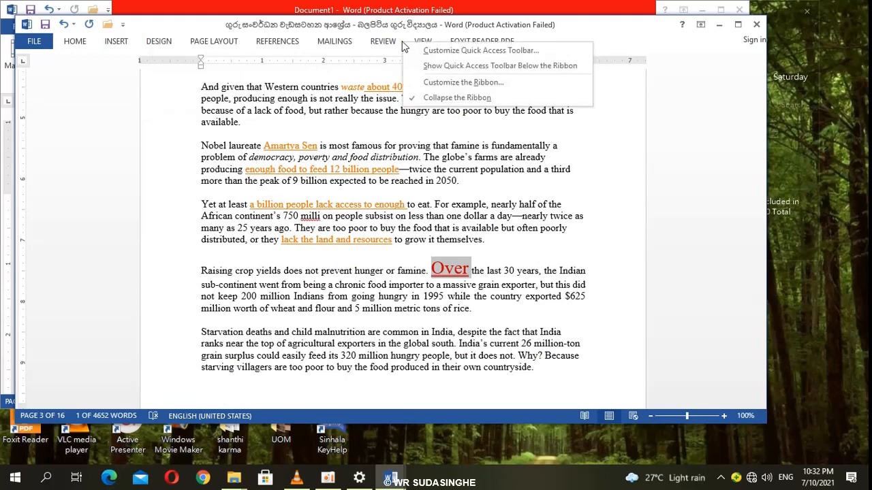
pyautogui.click(428, 97)
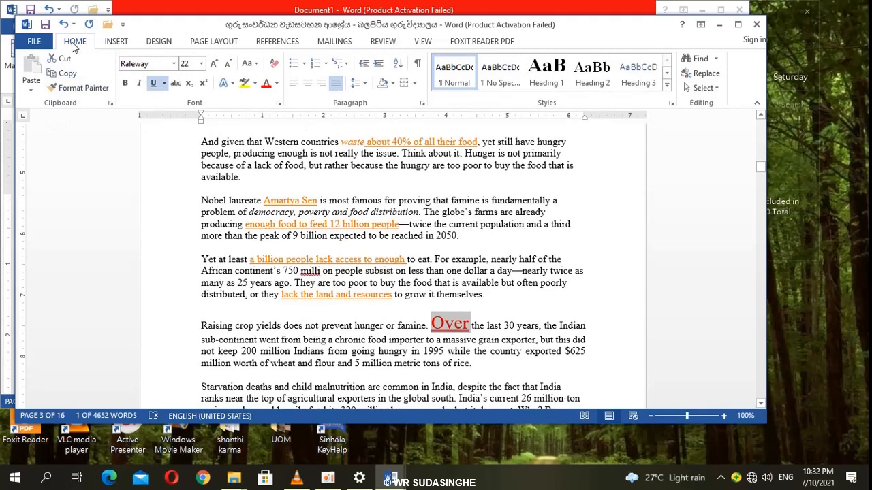
# Step: Try to copy the formatting of "Over" to the word "child" in the "Starvation deaths" paragraph with Format Painter
pyautogui.click(68, 92)
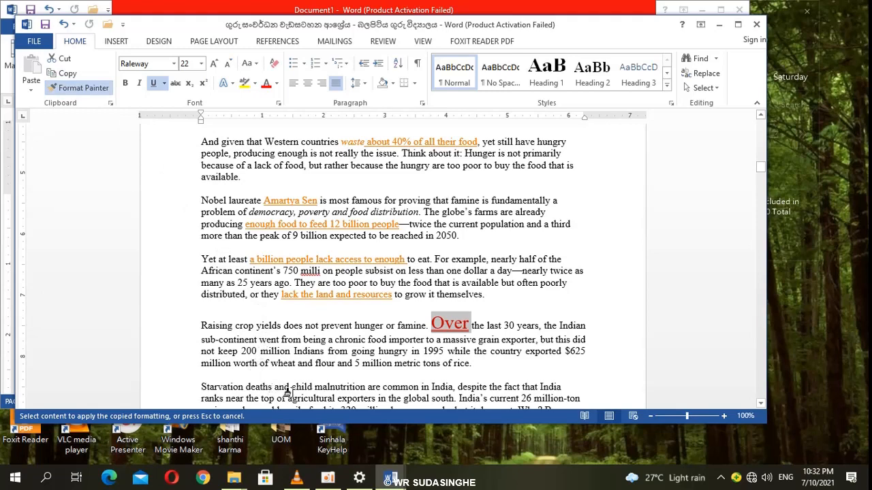
pyautogui.moveTo(288, 387); pyautogui.dragTo(313, 387)
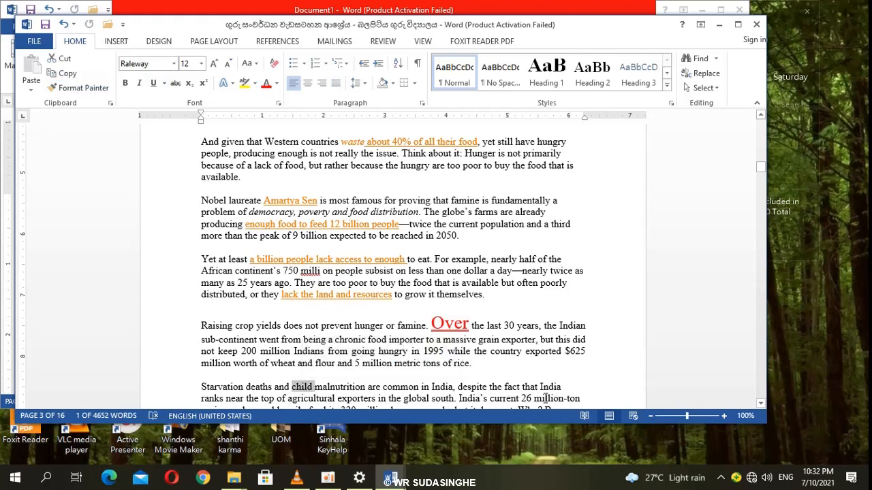
# Step: Try to copy the formatting of "Over" to the words "does not" in the "Raising crop yields" paragraph with Format Painter
pyautogui.click(603, 368)
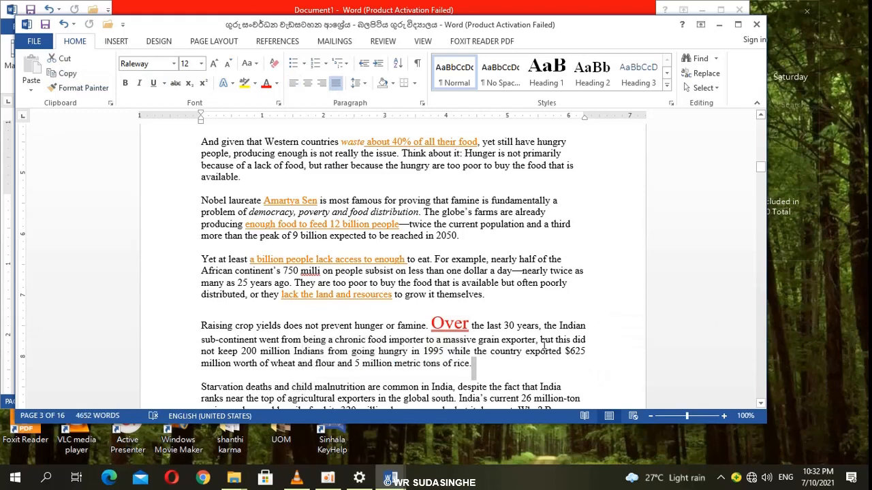
pyautogui.click(446, 322)
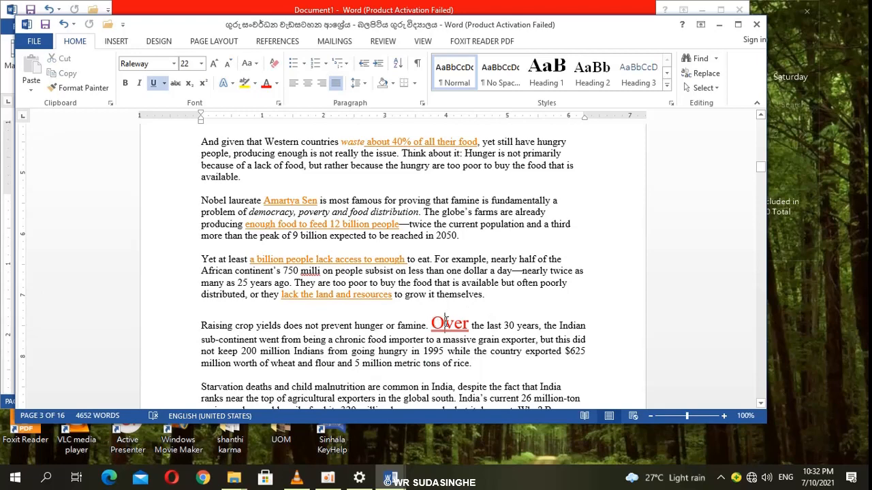
pyautogui.doubleClick(446, 322)
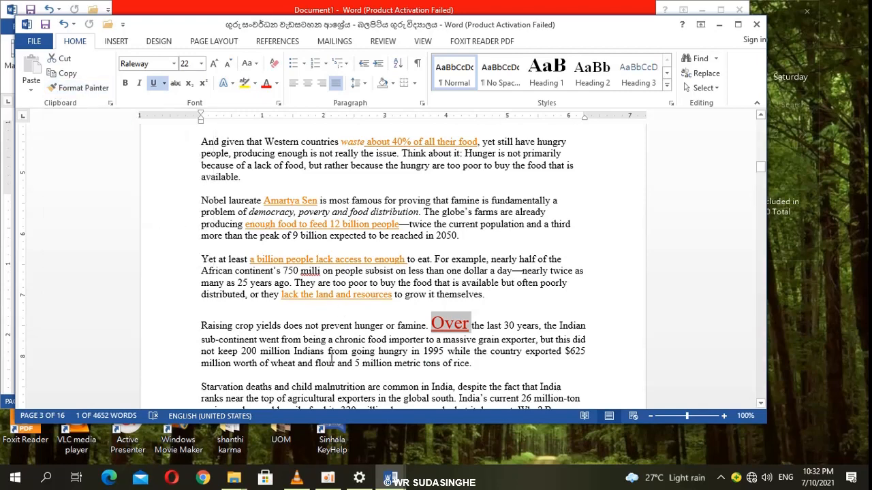
pyautogui.click(74, 87)
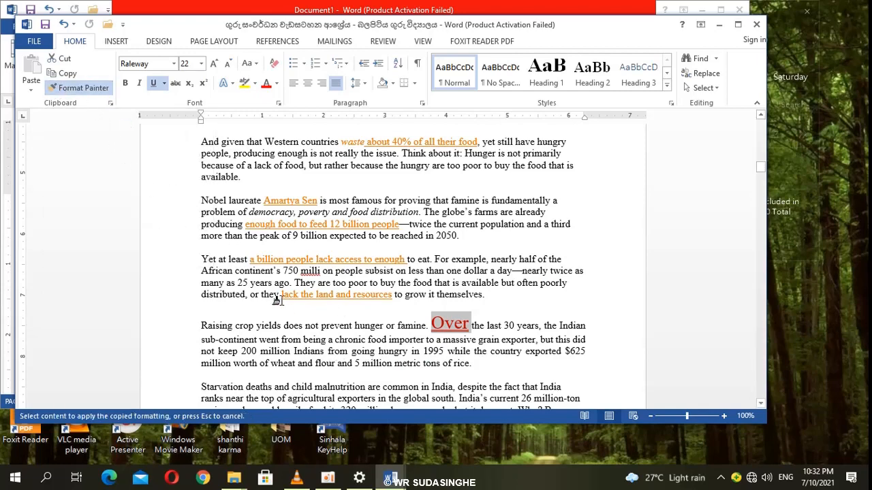
pyautogui.click(285, 326)
pyautogui.doubleClick(287, 325)
pyautogui.moveTo(307, 324); pyautogui.dragTo(316, 324)
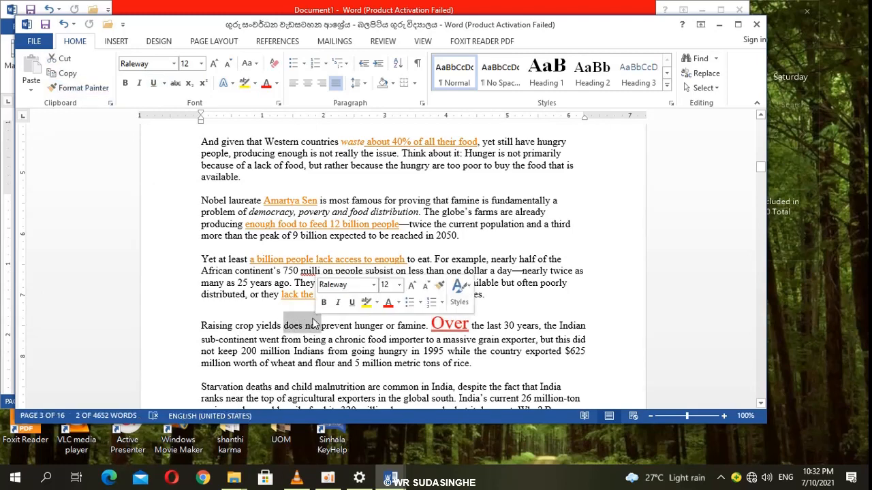
pyautogui.click(361, 339)
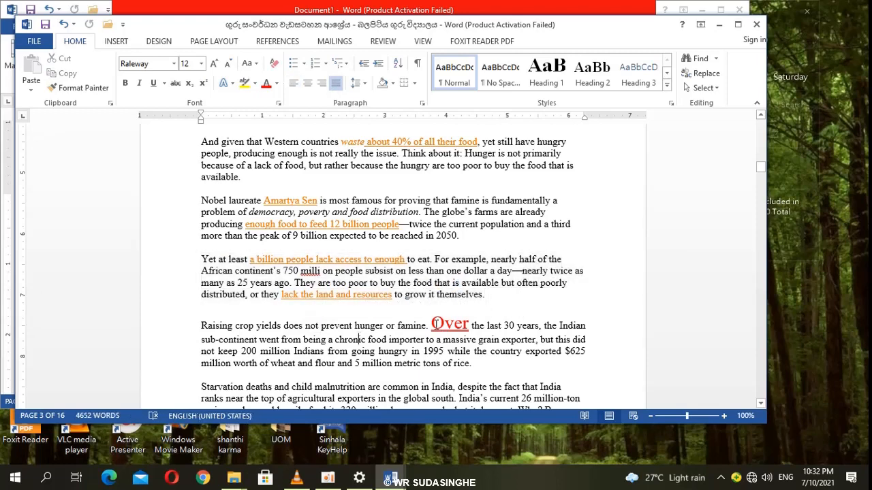
# Step: Copy the formatting of "Over" to "Raising crop", "and flour" and "famine is fundamentally" with Format Painter kept active, and turn it off
pyautogui.tripleClick(434, 323)
pyautogui.doubleClick(433, 323)
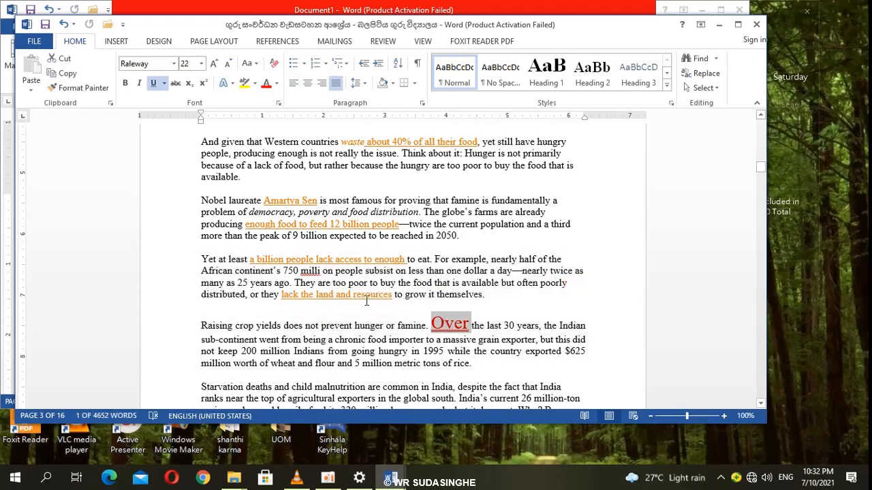
pyautogui.click(78, 87)
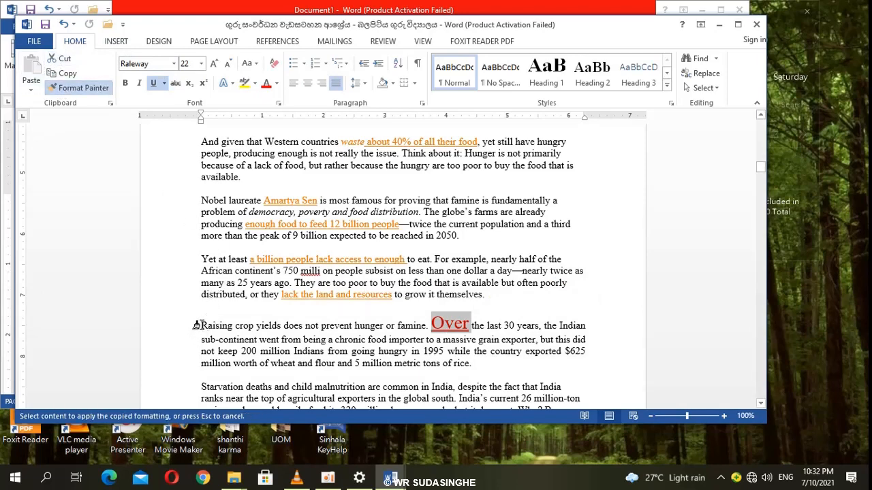
pyautogui.moveTo(196, 325); pyautogui.dragTo(242, 328)
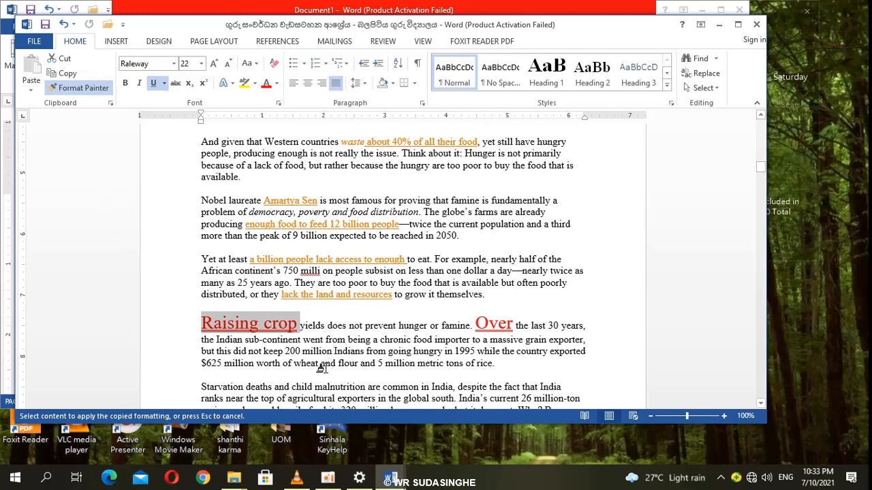
pyautogui.moveTo(321, 367); pyautogui.dragTo(355, 371)
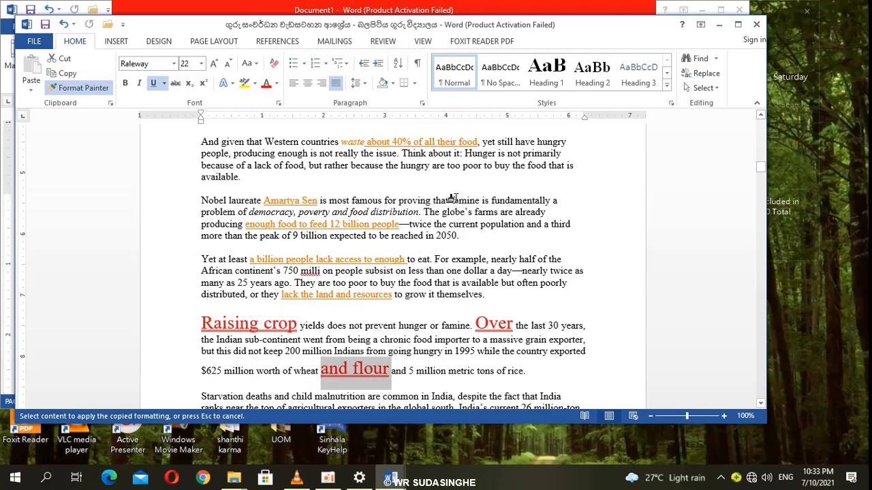
pyautogui.moveTo(449, 199); pyautogui.dragTo(504, 199)
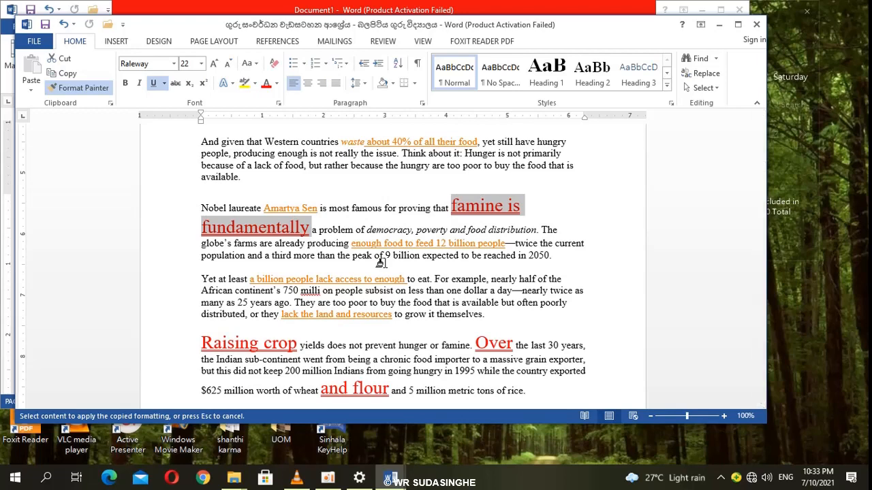
pyautogui.press('Escape')
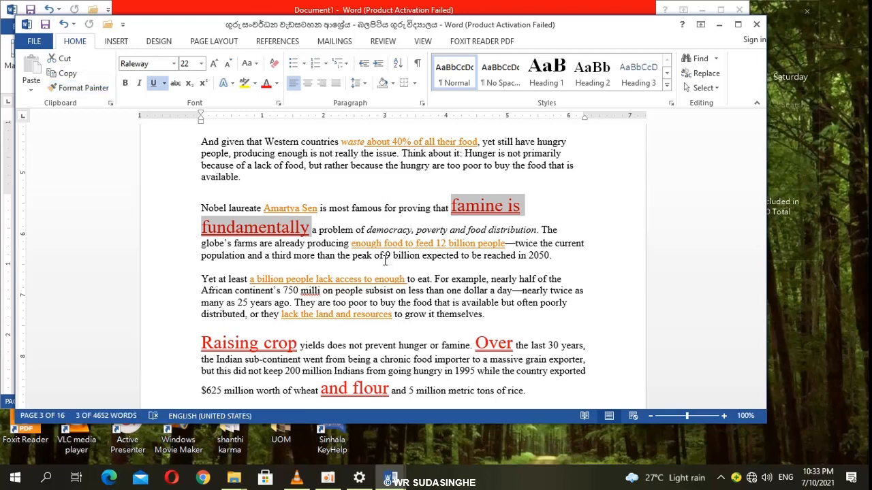